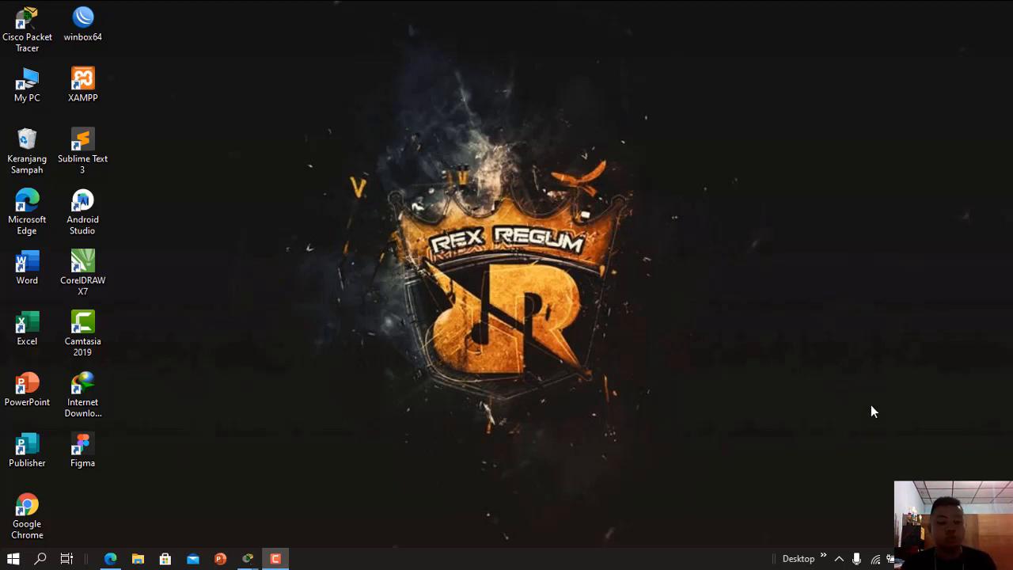
Step: Switch to the Cisco Packet Tracer window containing Tugas 1.pkt and start a new blank network without saving the existing one
{"action": "mouse_move", "coordinate": [253, 562]}
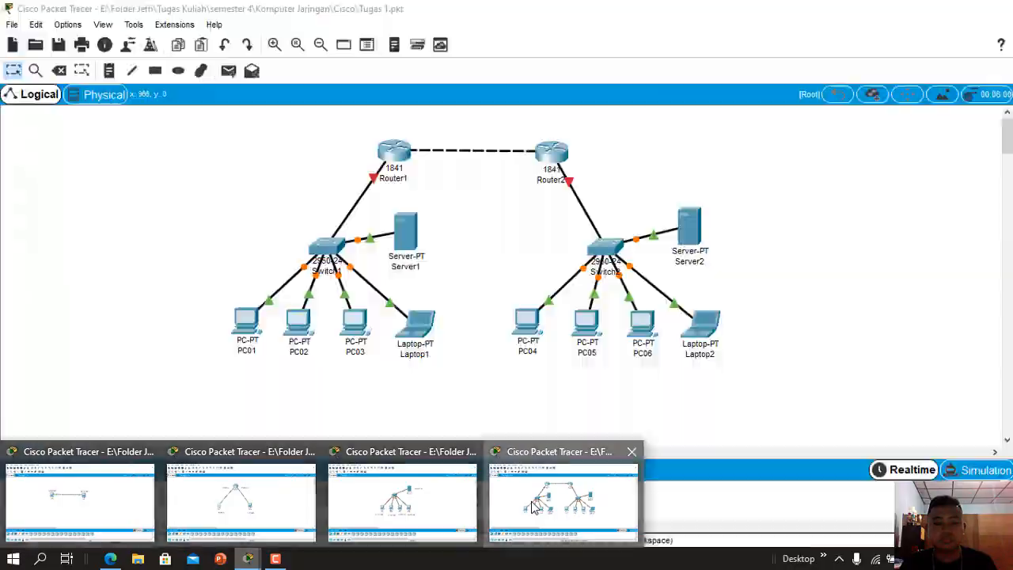
{"action": "left_click", "coordinate": [533, 507]}
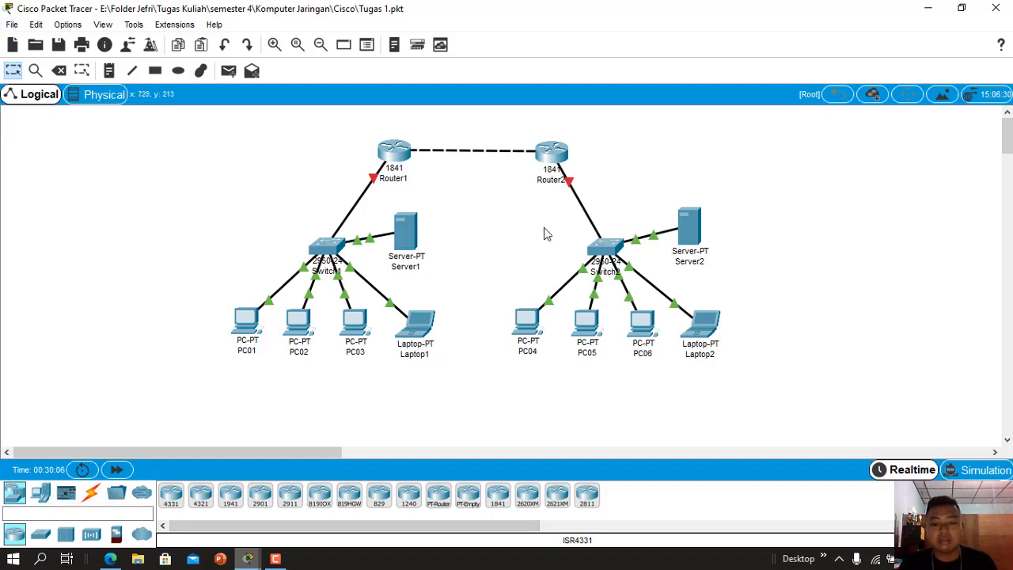
{"action": "left_click", "coordinate": [17, 26]}
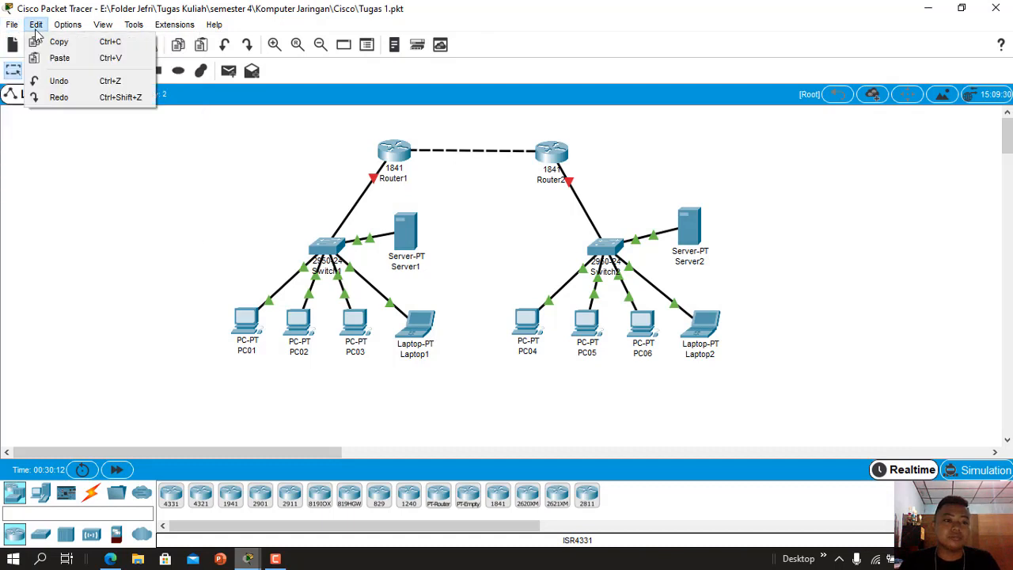
{"action": "left_click", "coordinate": [14, 44]}
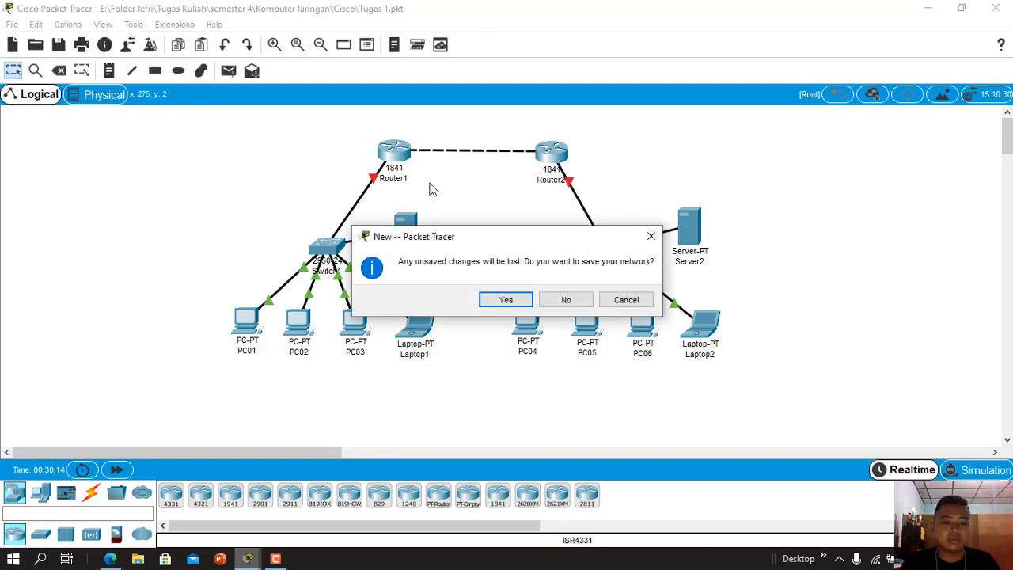
{"action": "left_click", "coordinate": [565, 305]}
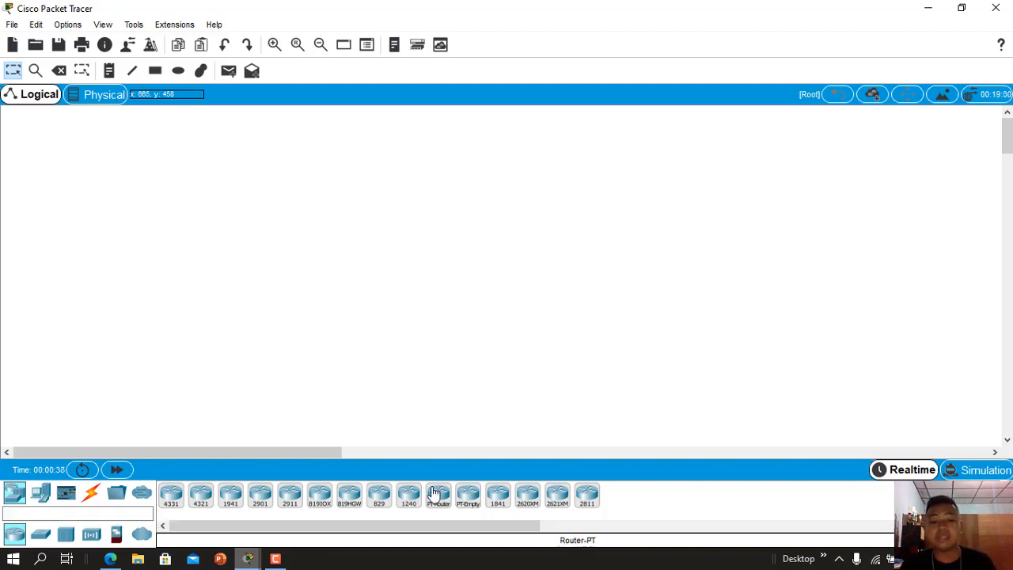
Step: Place two 1841 routers side by side in the upper part of the workspace and roughly align them
{"action": "left_click_drag", "start_coordinate": [500, 497], "coordinate": [359, 204]}
{"action": "left_click_drag", "start_coordinate": [507, 500], "coordinate": [523, 209]}
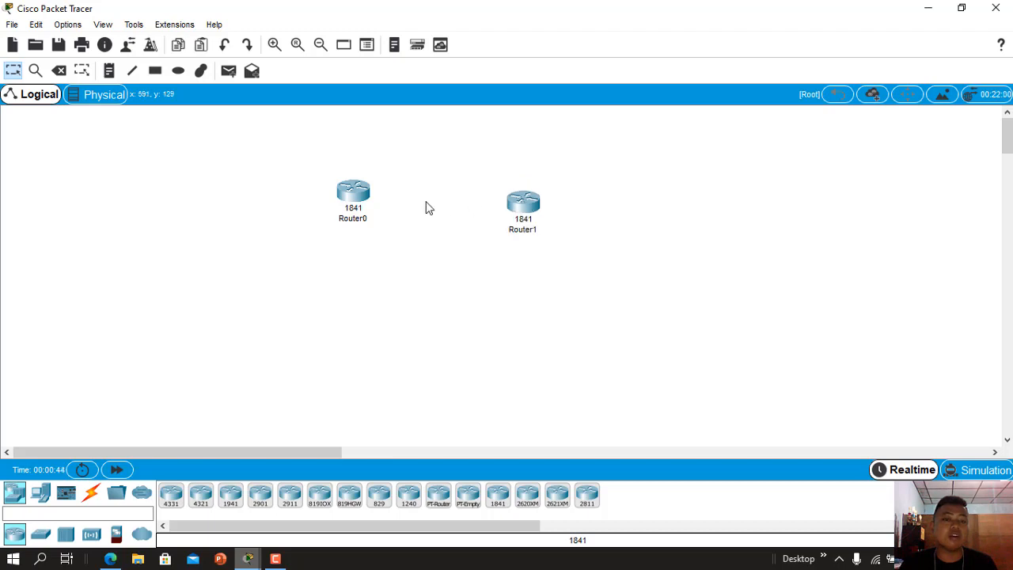
{"action": "left_click_drag", "start_coordinate": [369, 199], "coordinate": [369, 182]}
{"action": "left_click_drag", "start_coordinate": [533, 218], "coordinate": [537, 197]}
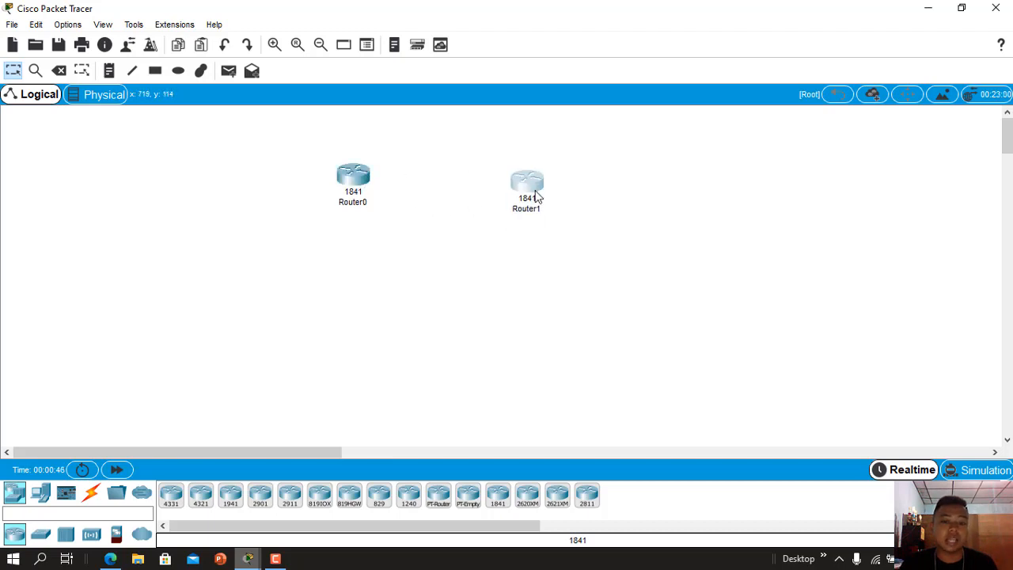
Step: Add two 2950-24 switches, one below and left of Router0 and the other directly below Router1
{"action": "left_click", "coordinate": [40, 537]}
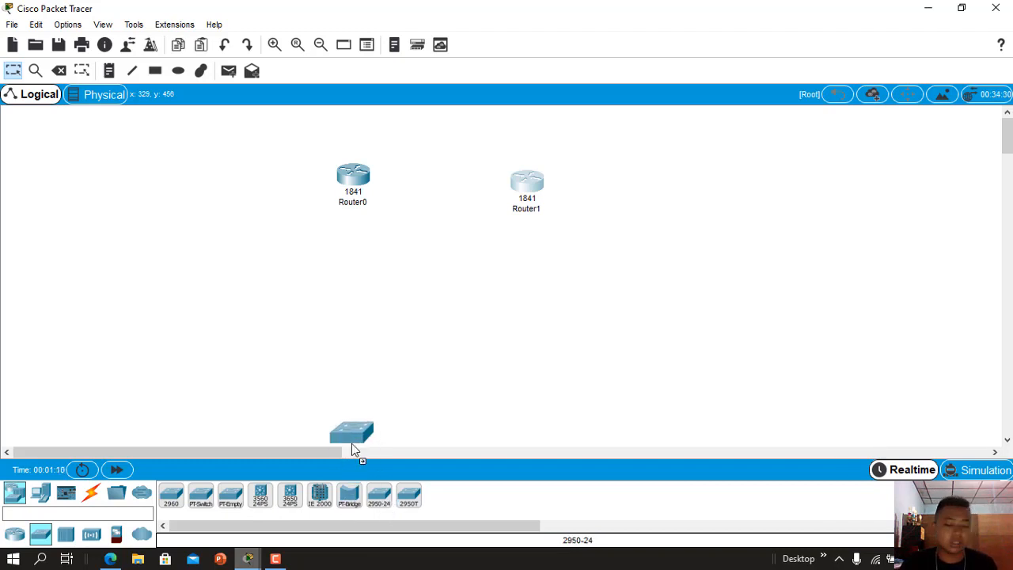
{"action": "left_click_drag", "start_coordinate": [354, 449], "coordinate": [266, 299]}
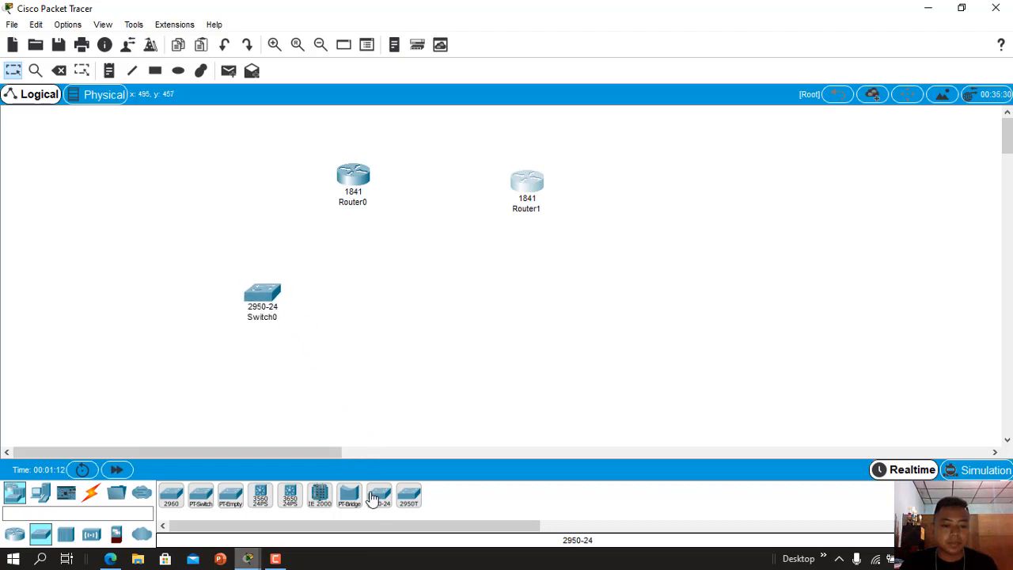
{"action": "left_click_drag", "start_coordinate": [373, 497], "coordinate": [530, 311]}
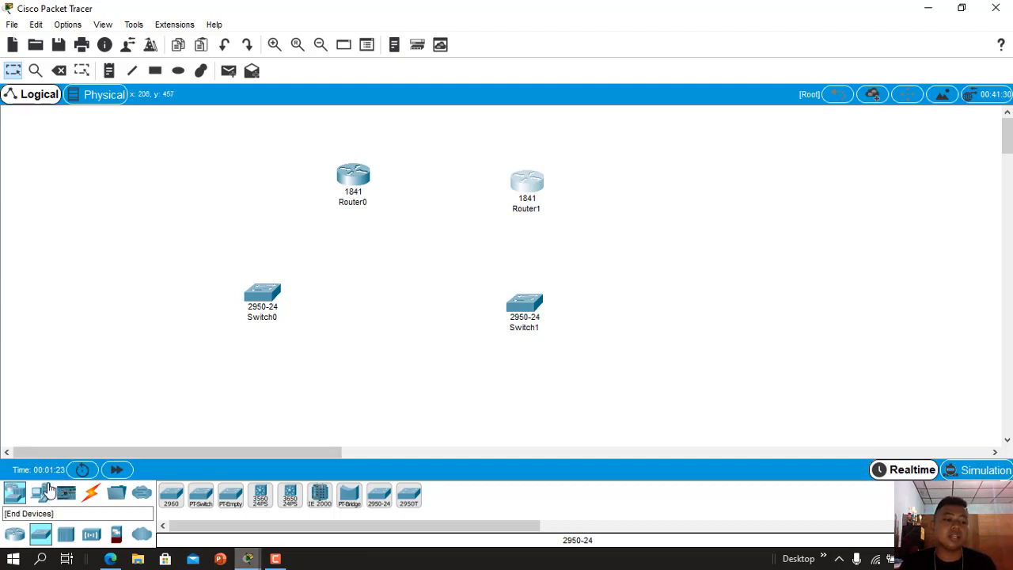
Step: Add two Server-PT devices, one beside each switch on its right-hand side
{"action": "left_click", "coordinate": [46, 491]}
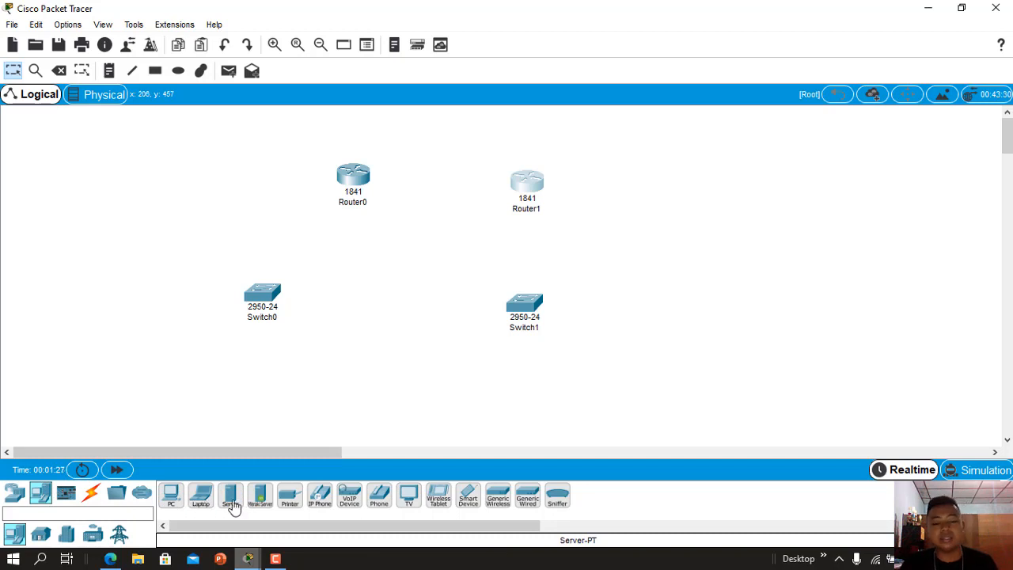
{"action": "left_click_drag", "start_coordinate": [231, 505], "coordinate": [325, 396]}
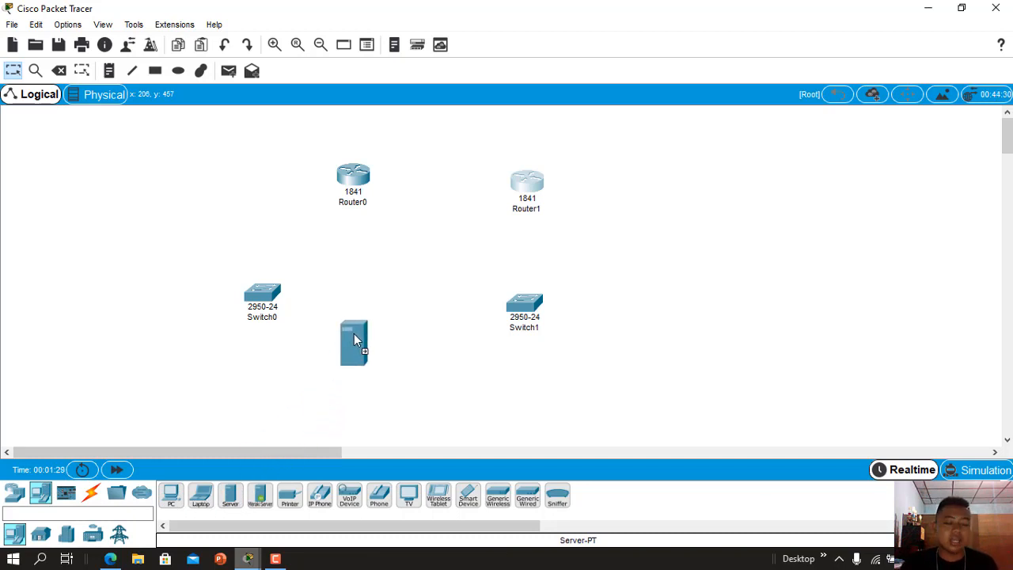
{"action": "mouse_move", "coordinate": [366, 269]}
{"action": "left_mouse_down"}
{"action": "mouse_move", "coordinate": [363, 256]}
{"action": "mouse_move", "coordinate": [355, 264]}
{"action": "left_mouse_up"}
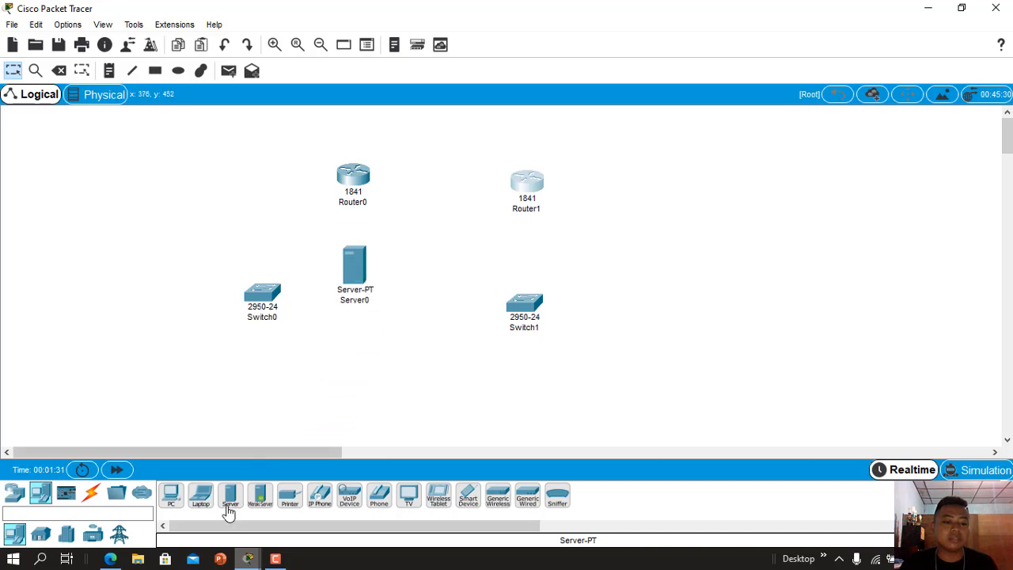
{"action": "left_click_drag", "start_coordinate": [229, 507], "coordinate": [603, 257]}
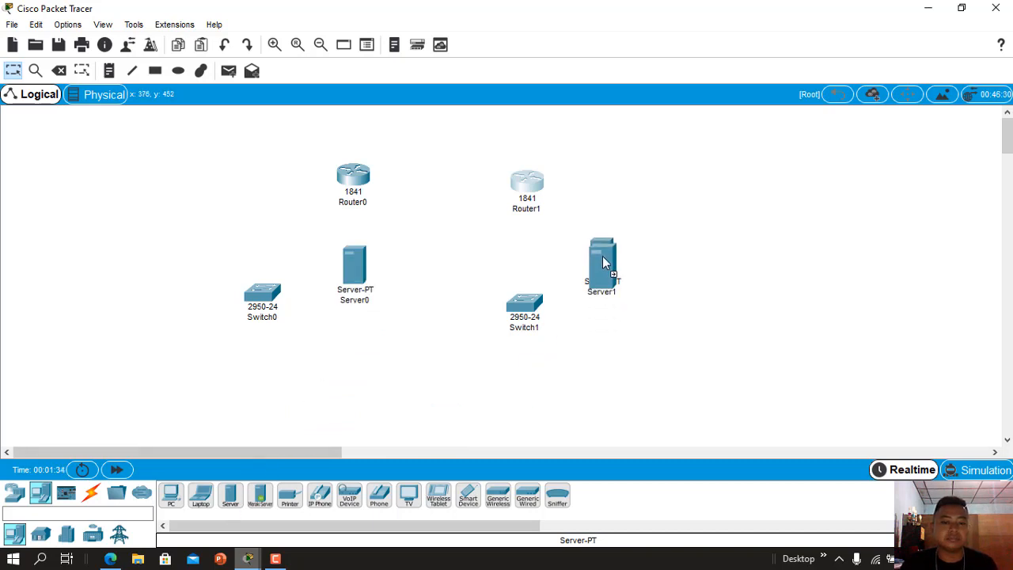
{"action": "left_click", "coordinate": [535, 209]}
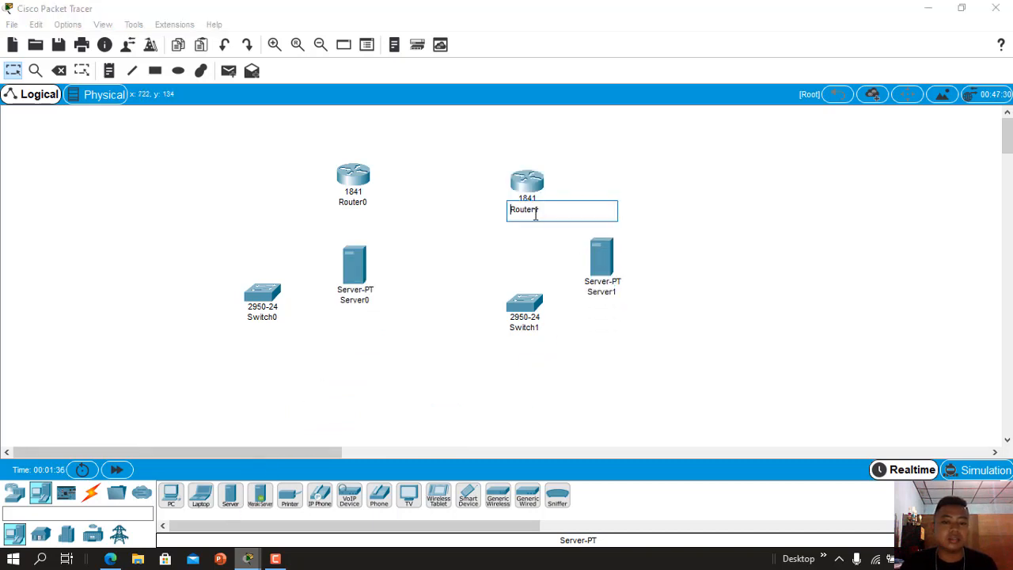
{"action": "left_click", "coordinate": [465, 252]}
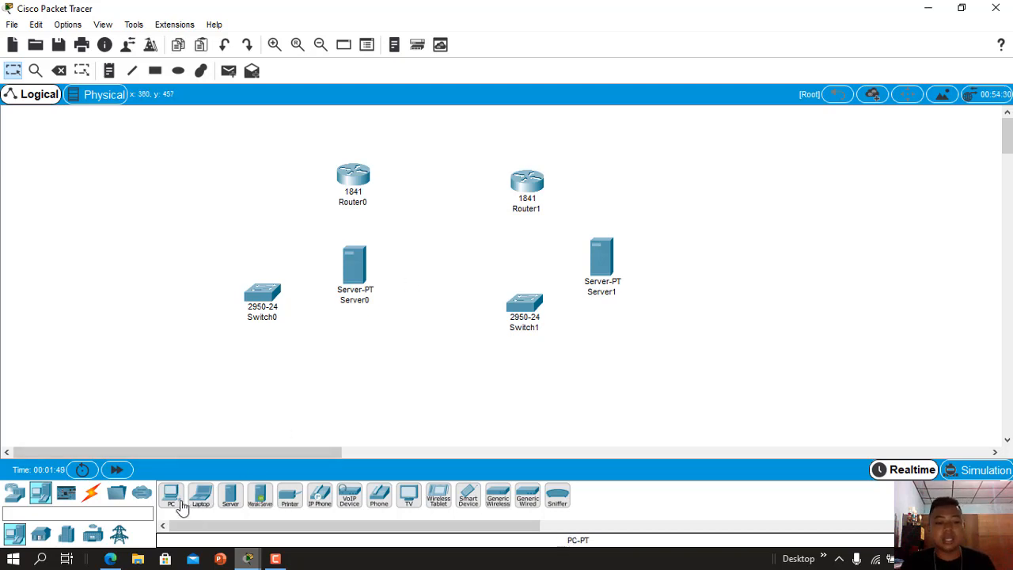
Step: Place three PCs and one laptop in a row beneath Switch0
{"action": "left_click_drag", "start_coordinate": [180, 504], "coordinate": [167, 366]}
{"action": "left_click_drag", "start_coordinate": [170, 497], "coordinate": [223, 381]}
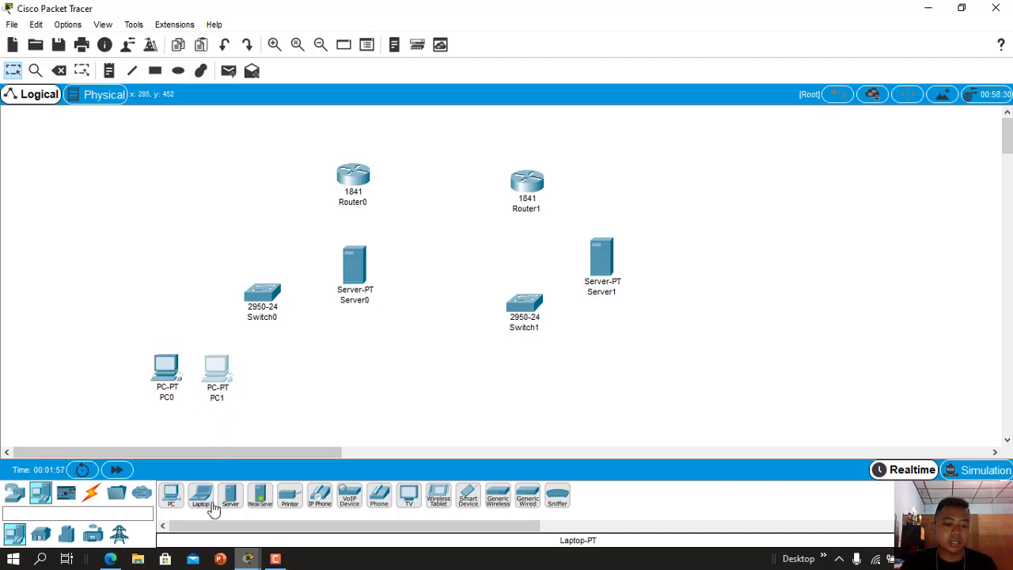
{"action": "left_click_drag", "start_coordinate": [170, 497], "coordinate": [271, 383]}
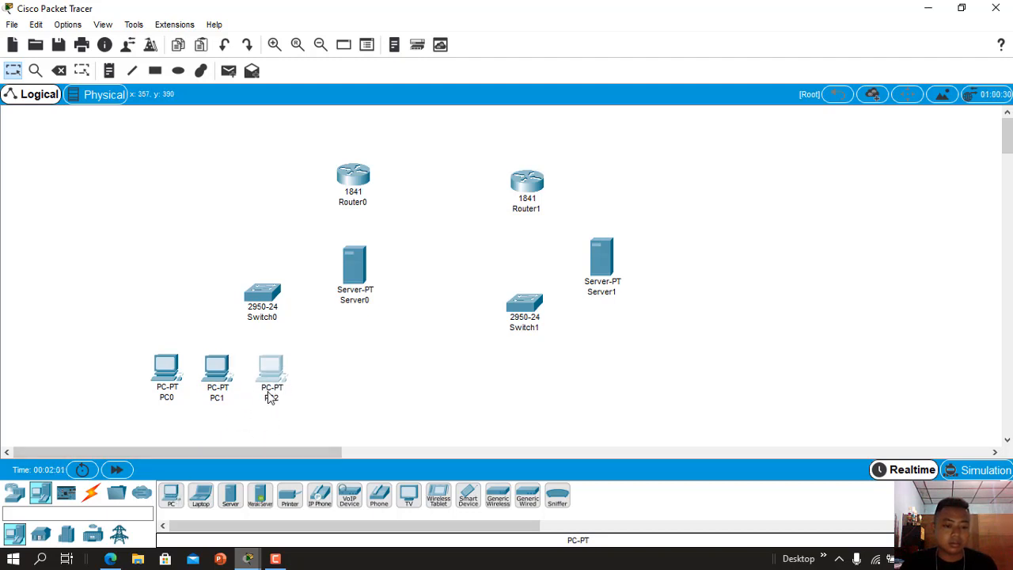
{"action": "left_click_drag", "start_coordinate": [208, 496], "coordinate": [317, 384]}
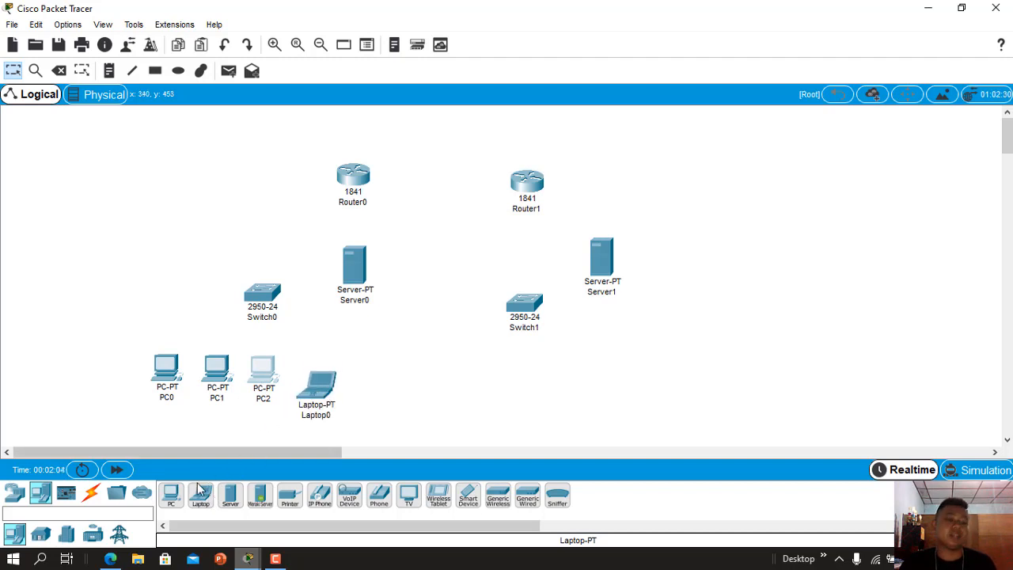
Step: Place three PCs and one laptop in a row beneath Switch1
{"action": "left_click_drag", "start_coordinate": [170, 496], "coordinate": [441, 378]}
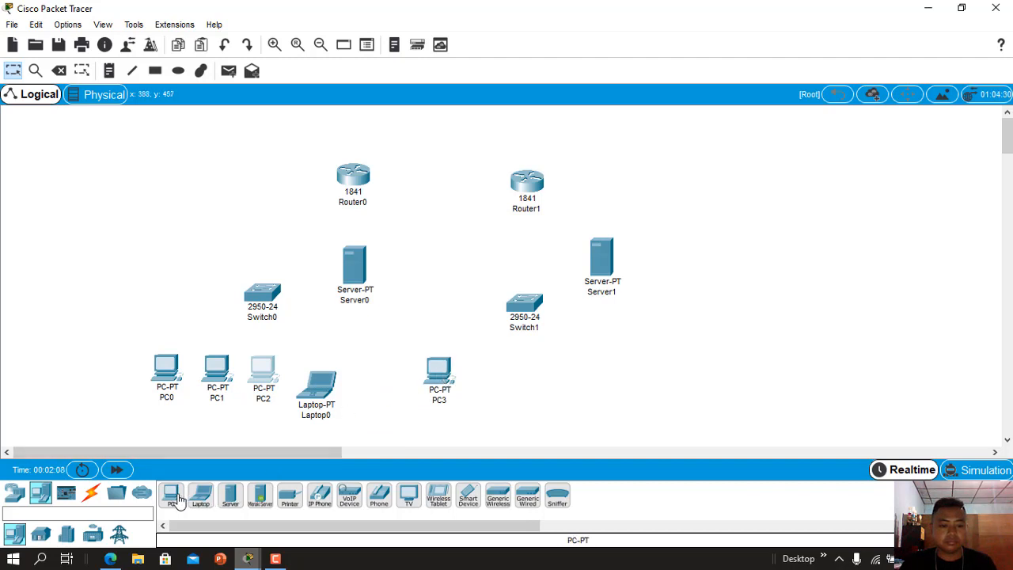
{"action": "left_click_drag", "start_coordinate": [171, 496], "coordinate": [511, 382]}
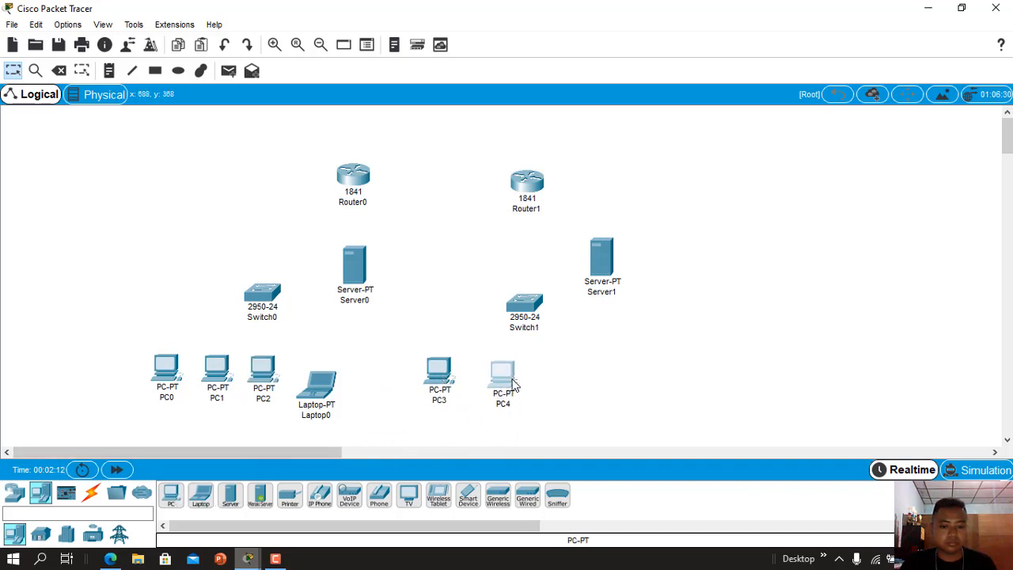
{"action": "left_click_drag", "start_coordinate": [184, 507], "coordinate": [570, 379]}
{"action": "left_click_drag", "start_coordinate": [497, 386], "coordinate": [549, 383]}
{"action": "left_click_drag", "start_coordinate": [172, 494], "coordinate": [643, 383]}
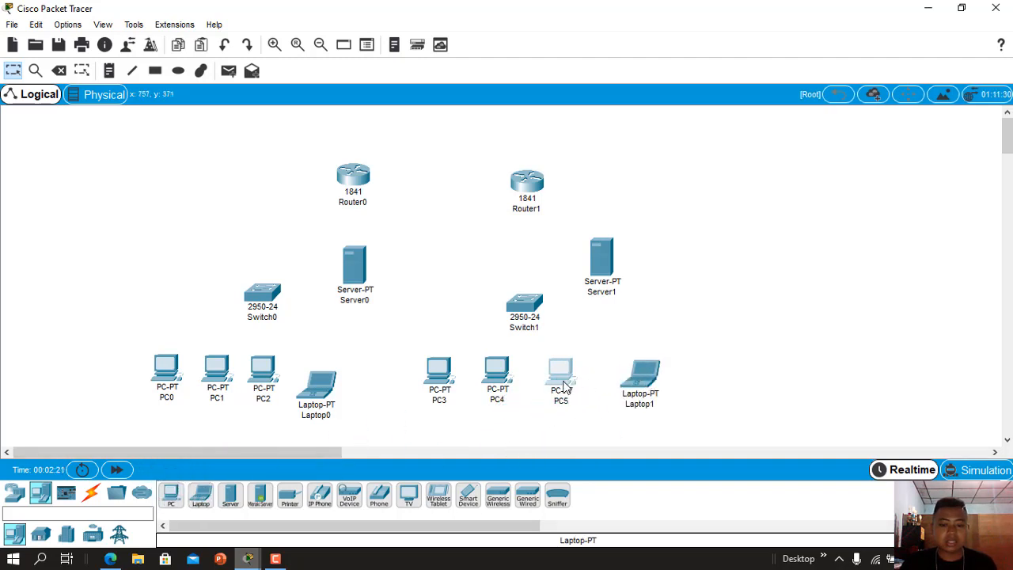
Step: Align PC5 and both laptops with their rows, and level Router1 with Router0
{"action": "left_click_drag", "start_coordinate": [565, 388], "coordinate": [564, 383]}
{"action": "left_click_drag", "start_coordinate": [336, 389], "coordinate": [340, 373]}
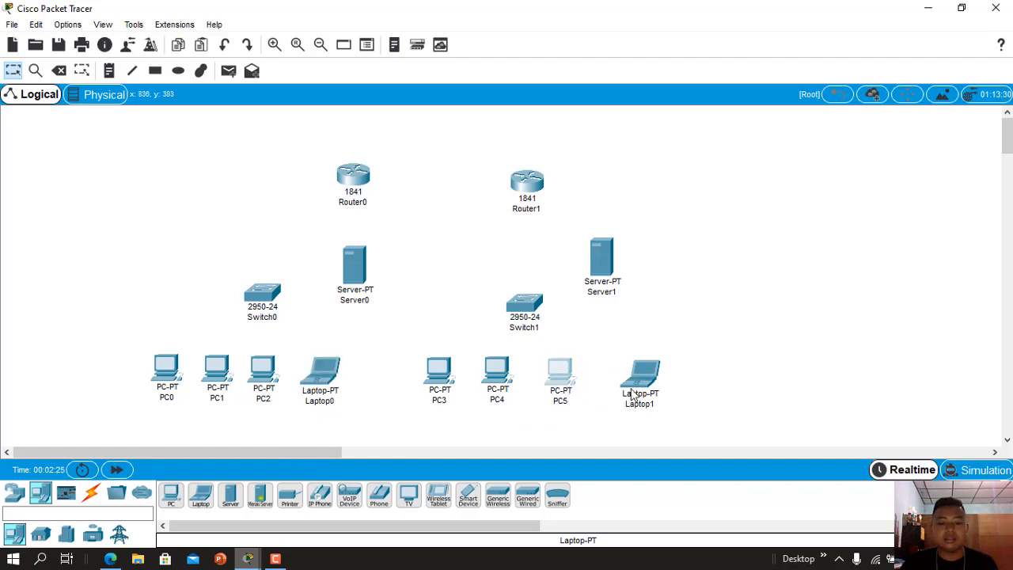
{"action": "mouse_move", "coordinate": [634, 394]}
{"action": "left_mouse_down"}
{"action": "mouse_move", "coordinate": [609, 384]}
{"action": "mouse_move", "coordinate": [617, 388]}
{"action": "left_mouse_up"}
{"action": "left_click_drag", "start_coordinate": [535, 183], "coordinate": [536, 178]}
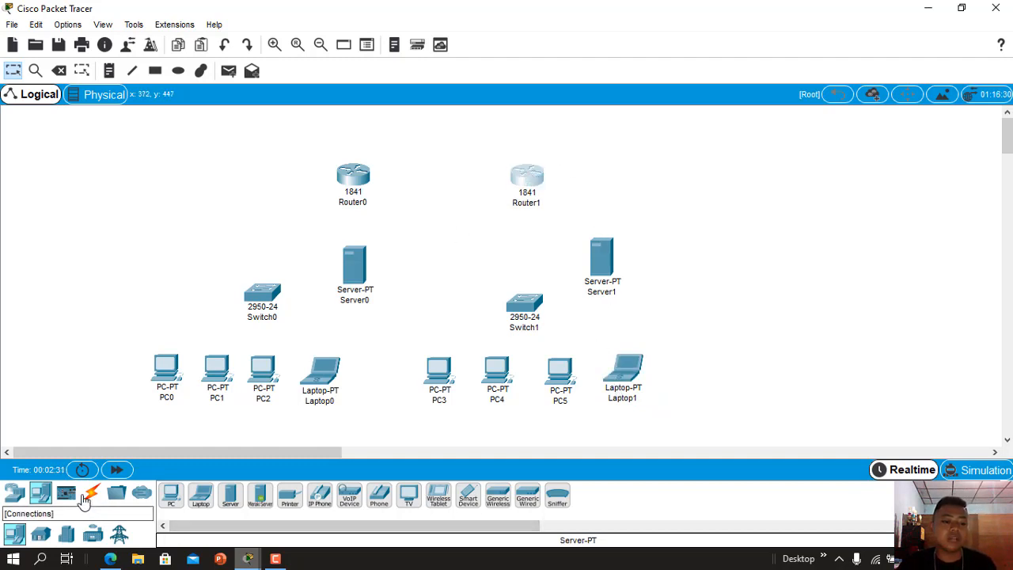
Step: Connect Router0 to Router1 with a Copper Cross-Over cable
{"action": "left_click", "coordinate": [87, 495]}
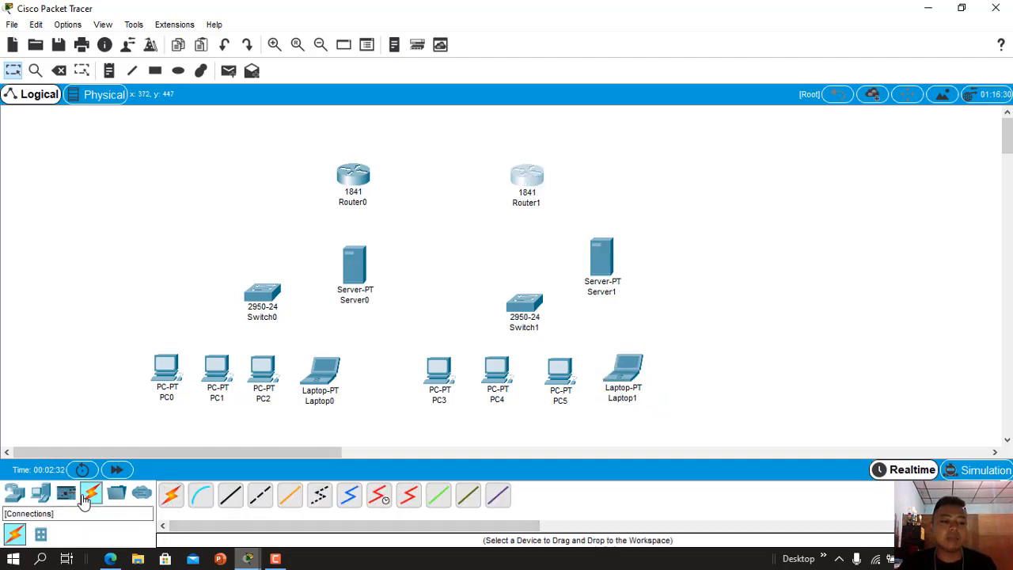
{"action": "left_click", "coordinate": [264, 505]}
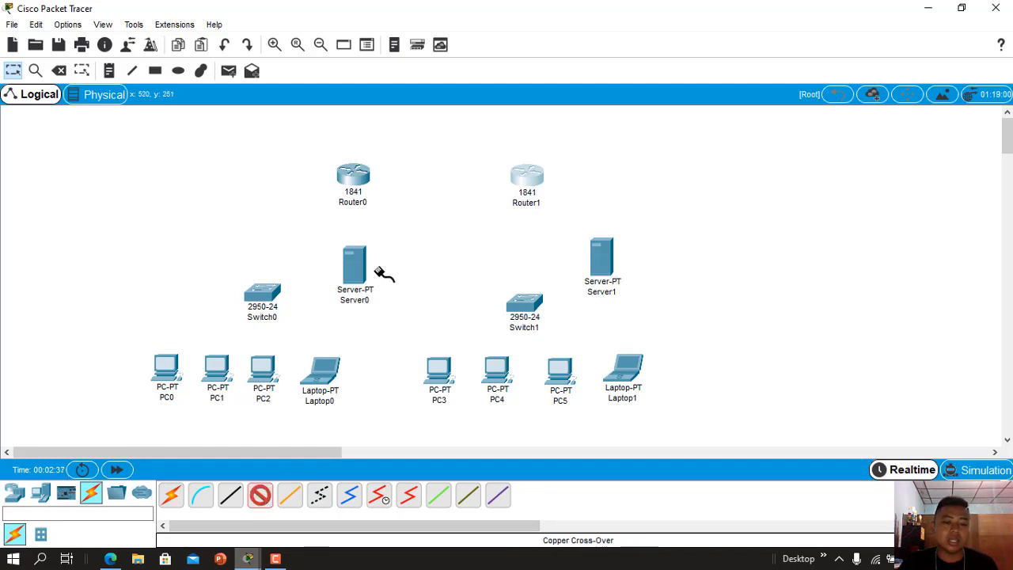
{"action": "left_click", "coordinate": [354, 175]}
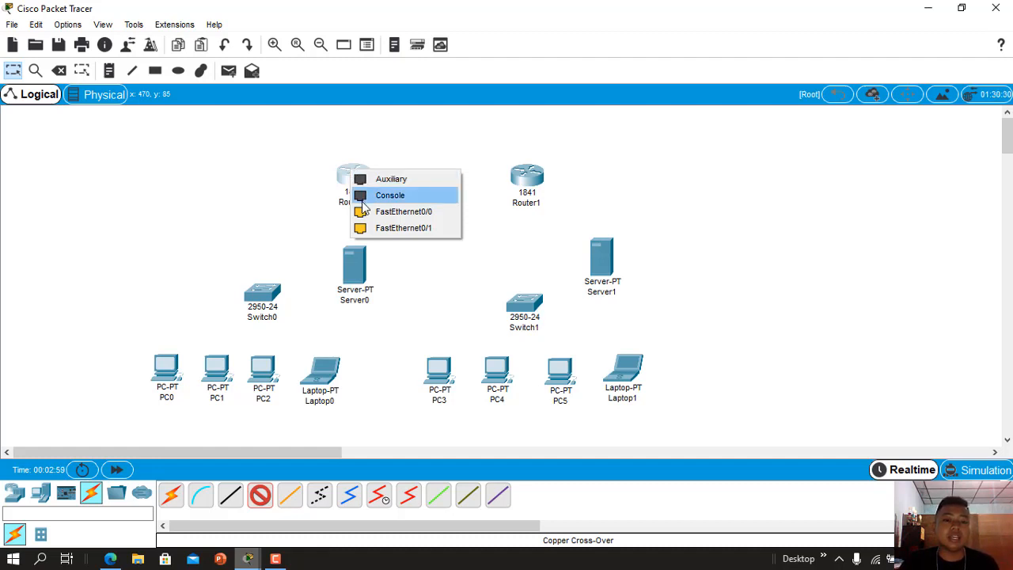
{"action": "left_click", "coordinate": [362, 202]}
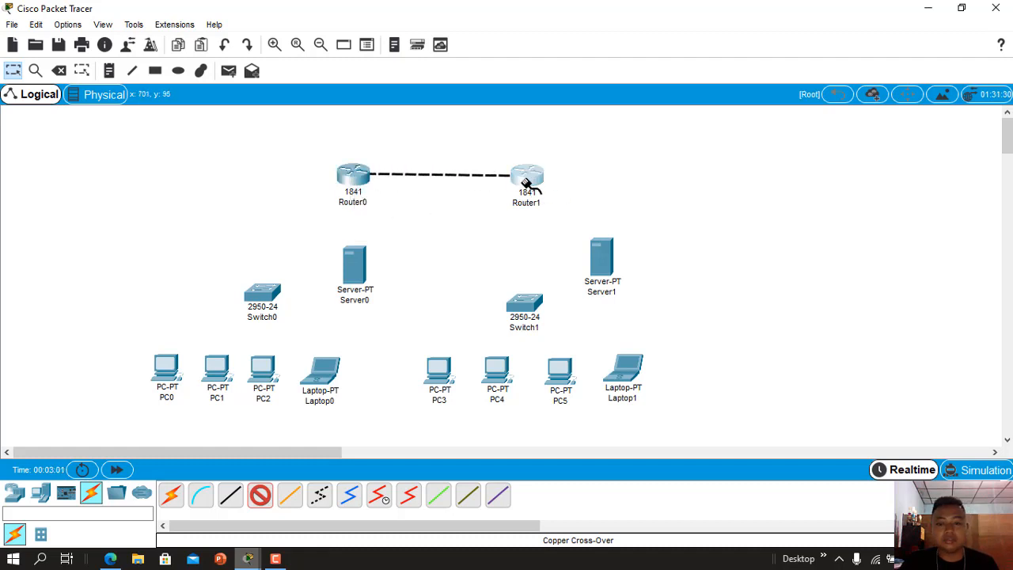
{"action": "left_click", "coordinate": [526, 179]}
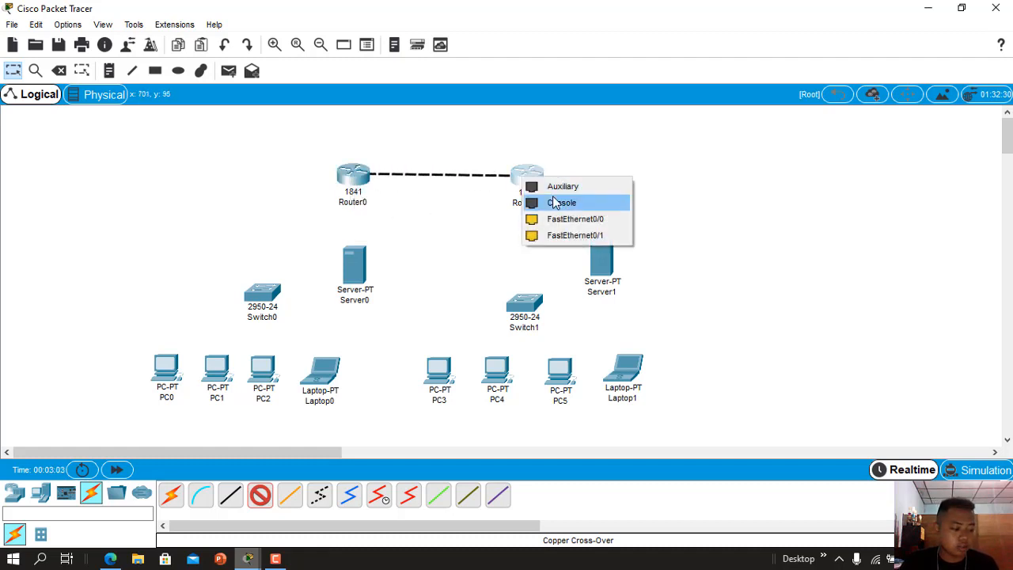
{"action": "left_click", "coordinate": [555, 203]}
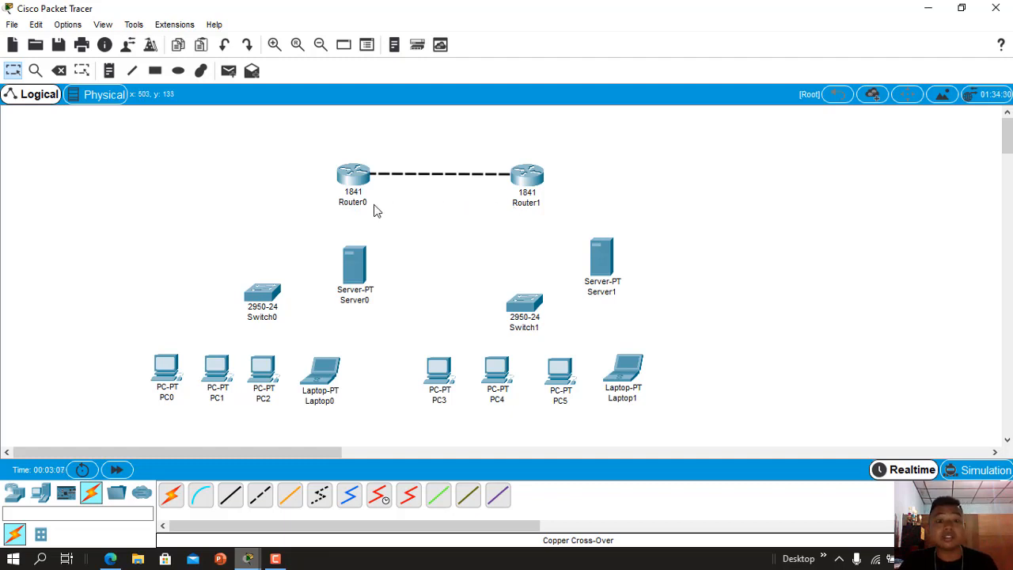
Step: Rename the right-hand router to Router2 and the left-hand router to Router1
{"action": "mouse_move", "coordinate": [361, 205]}
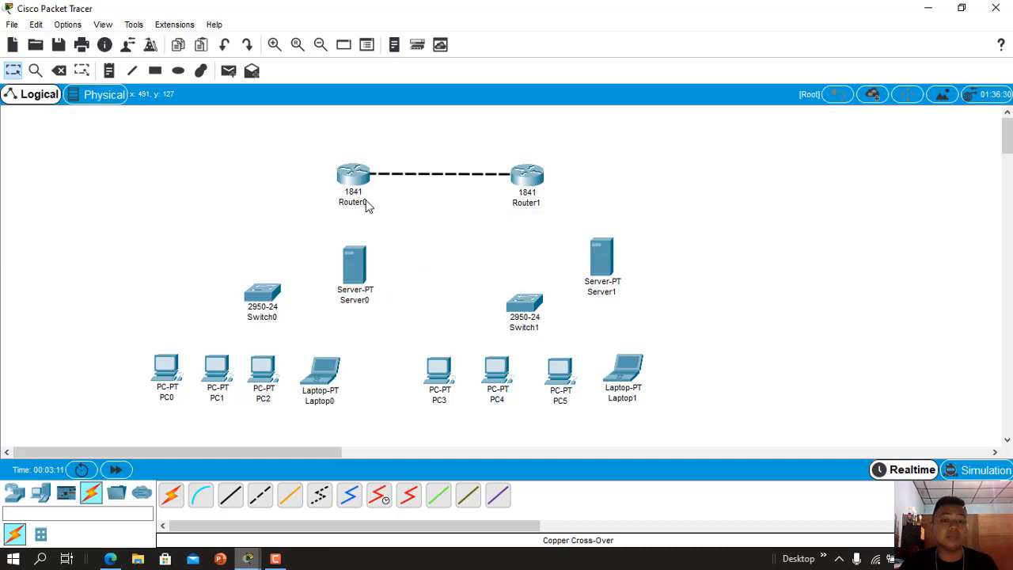
{"action": "left_click", "coordinate": [538, 203]}
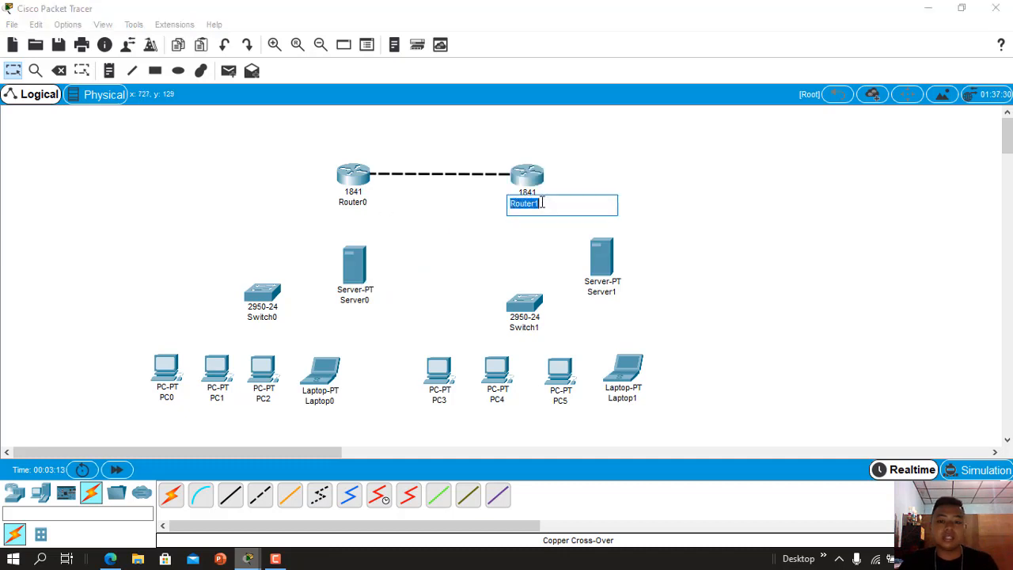
{"action": "left_click", "coordinate": [542, 203]}
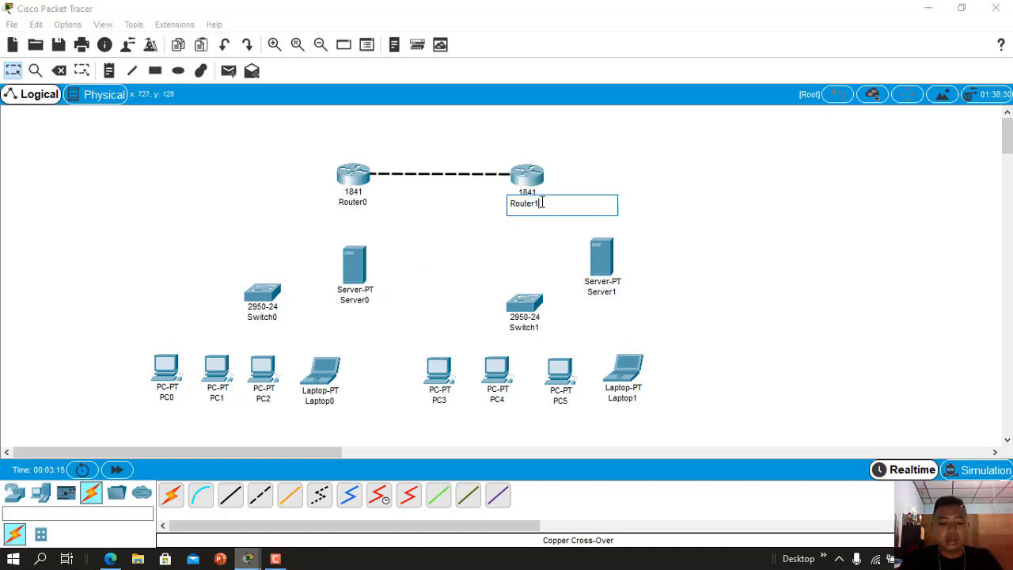
{"action": "left_click", "coordinate": [366, 203]}
{"action": "left_click", "coordinate": [369, 203]}
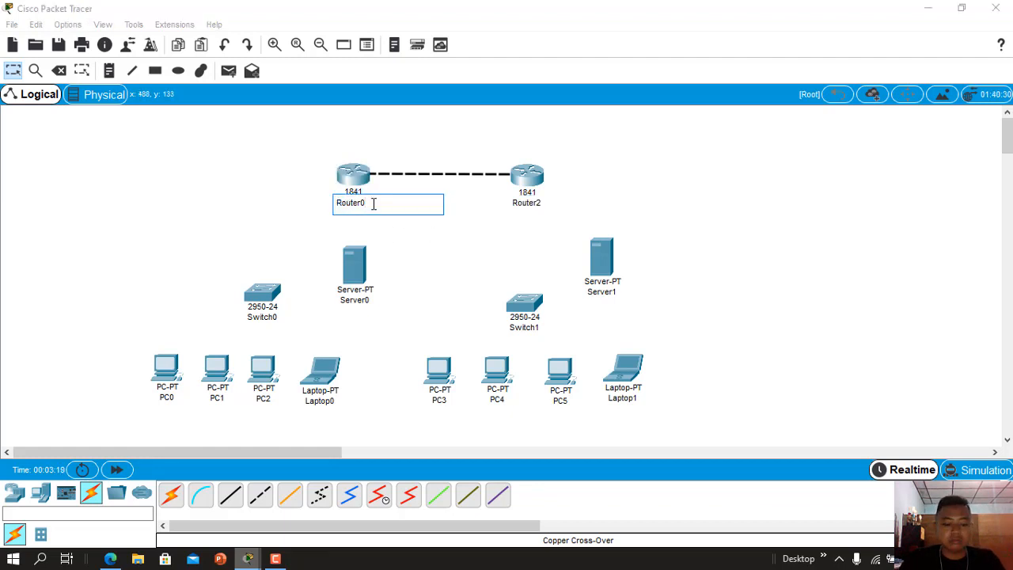
{"action": "key", "text": "Return"}
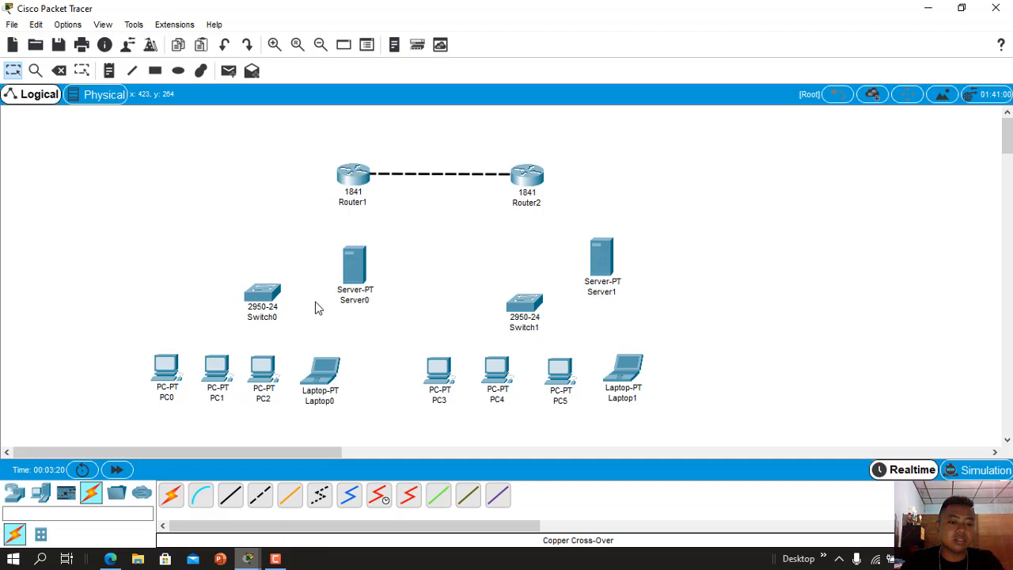
{"action": "left_click", "coordinate": [276, 318]}
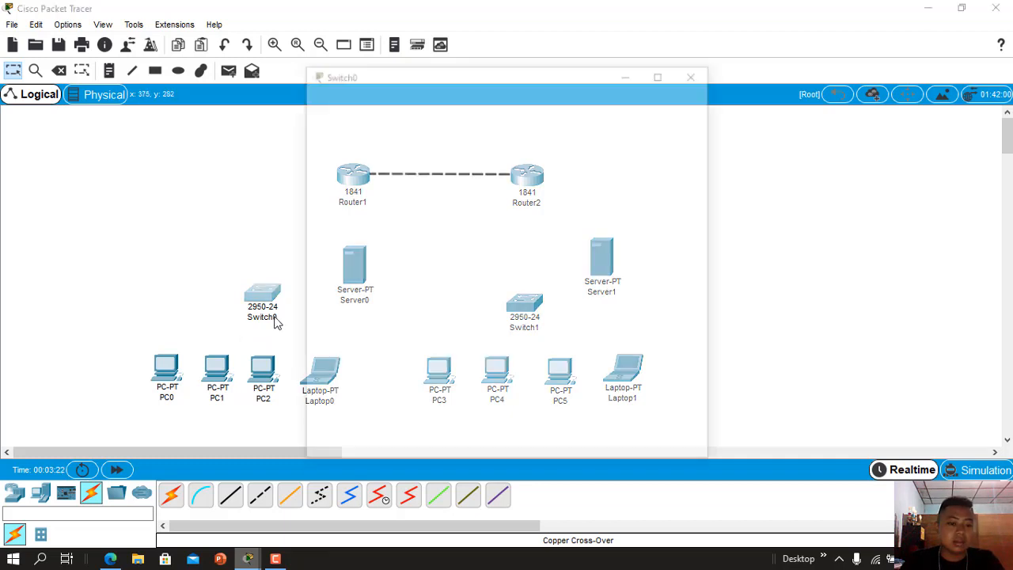
{"action": "left_click", "coordinate": [279, 319]}
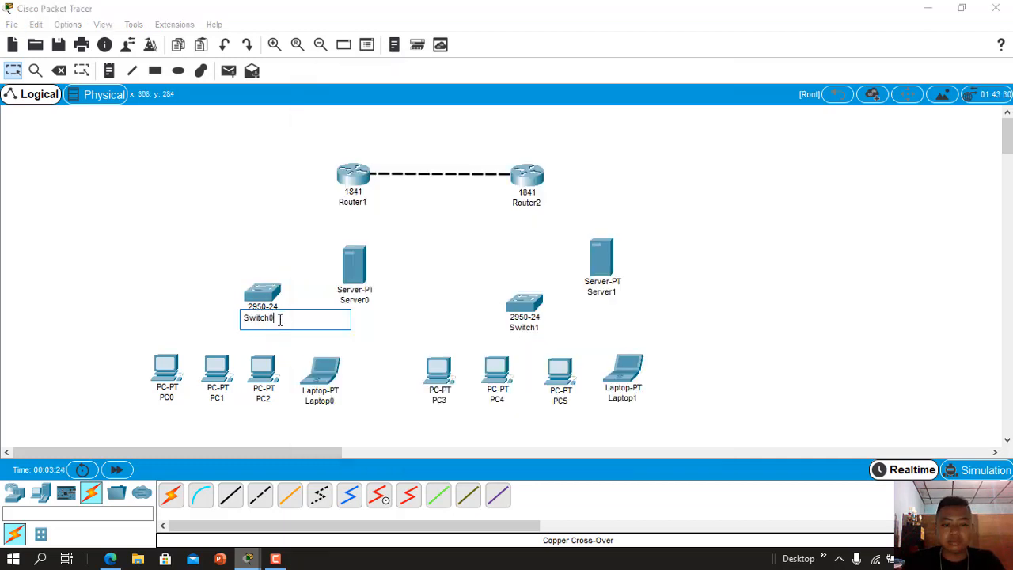
{"action": "key", "text": "Return"}
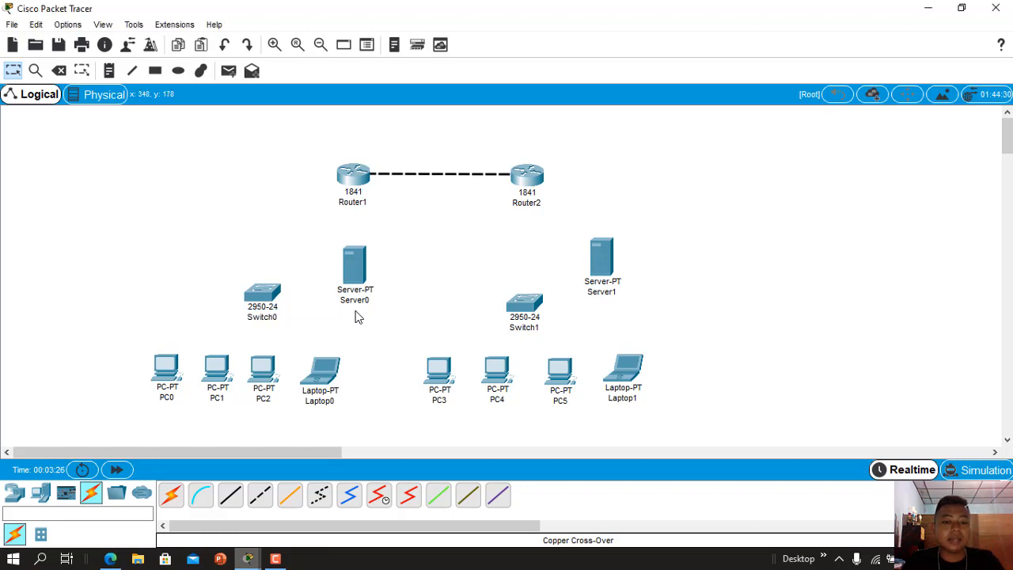
{"action": "left_click", "coordinate": [247, 559]}
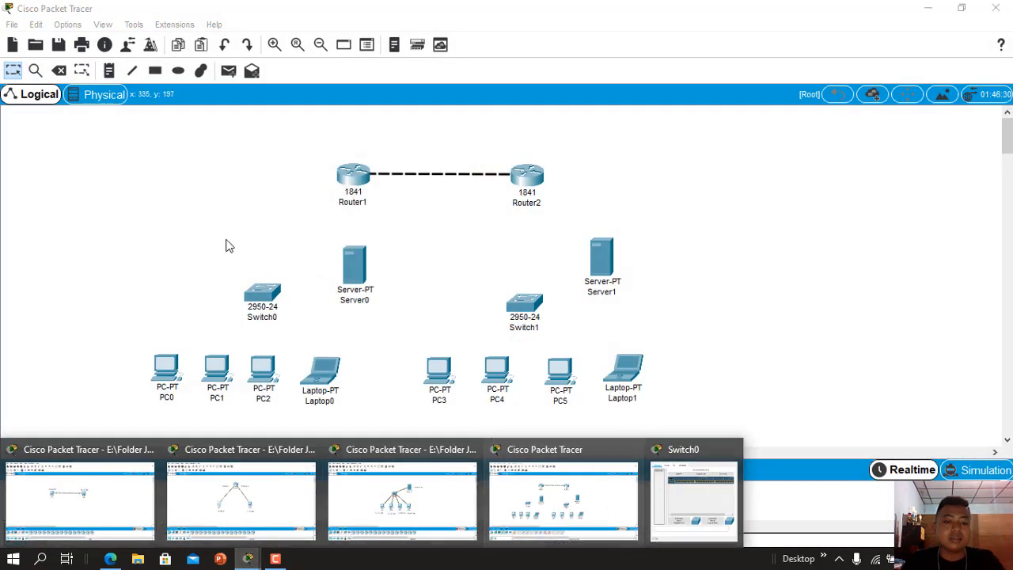
{"action": "left_click", "coordinate": [267, 240]}
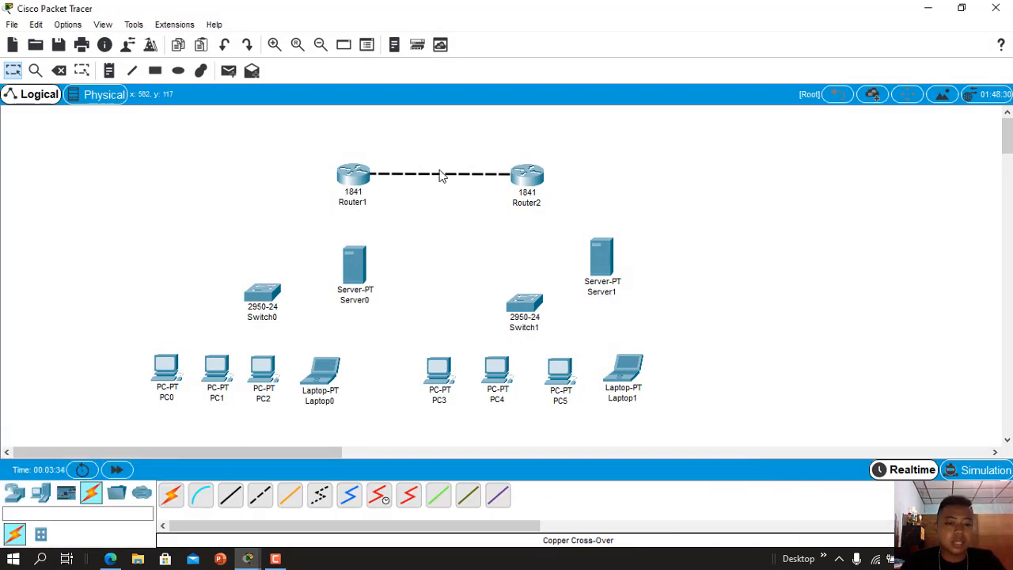
Step: Connect FastEthernet0/0 on Router1 to FastEthernet0/1 on Switch0 with a Copper Straight-Through cable
{"action": "left_click", "coordinate": [230, 495]}
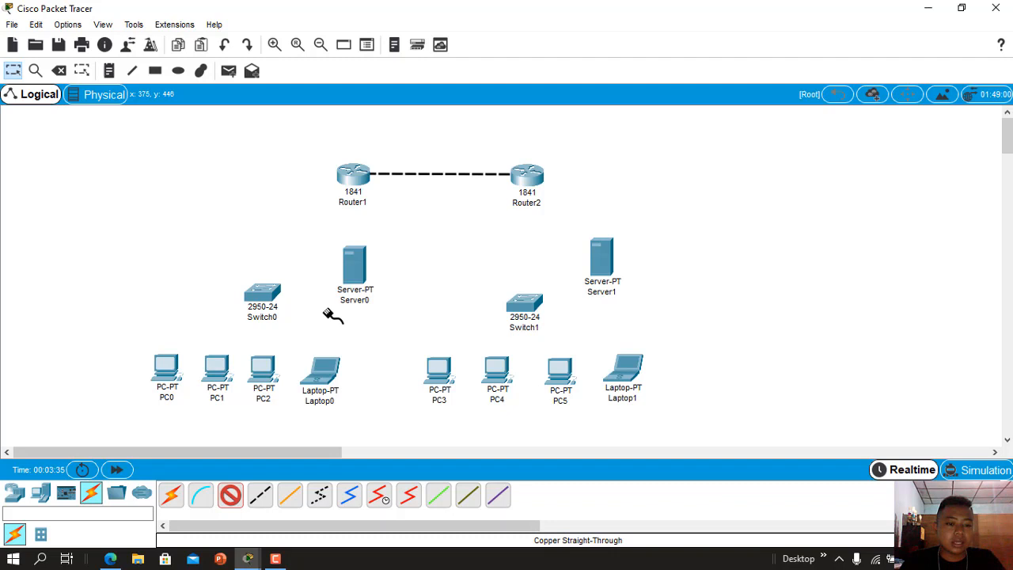
{"action": "left_click", "coordinate": [354, 174]}
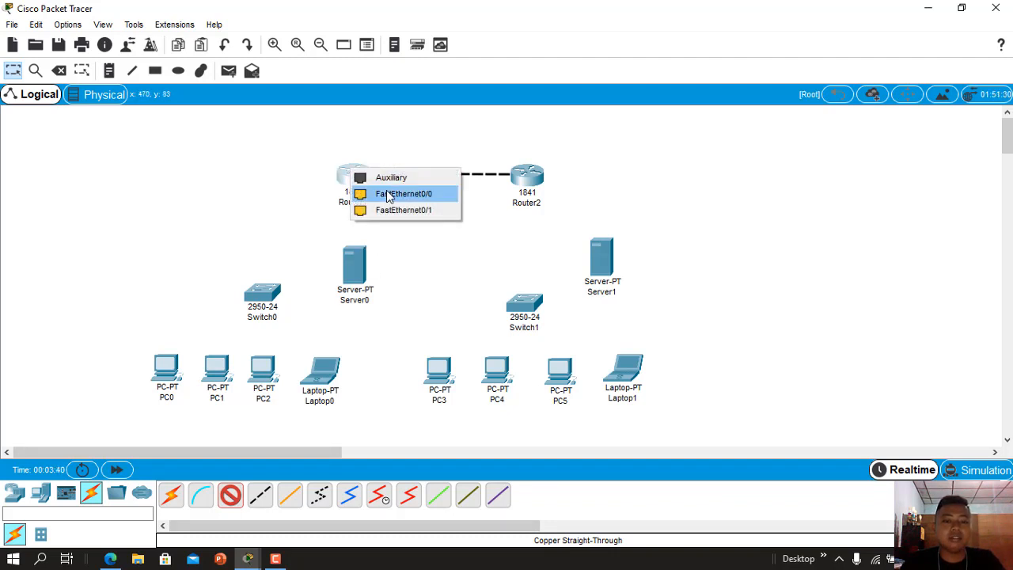
{"action": "left_click", "coordinate": [387, 194]}
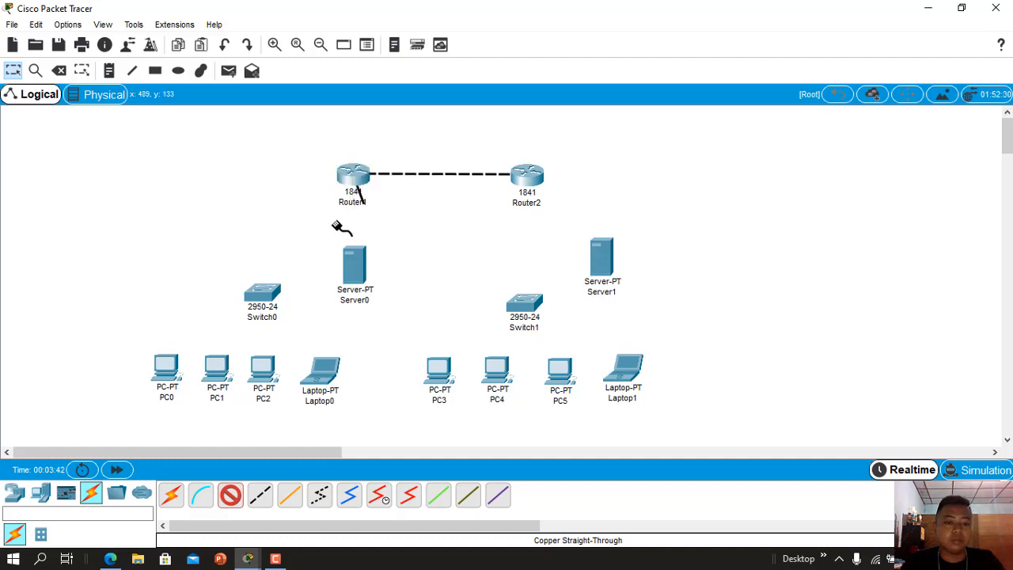
{"action": "left_click", "coordinate": [269, 305]}
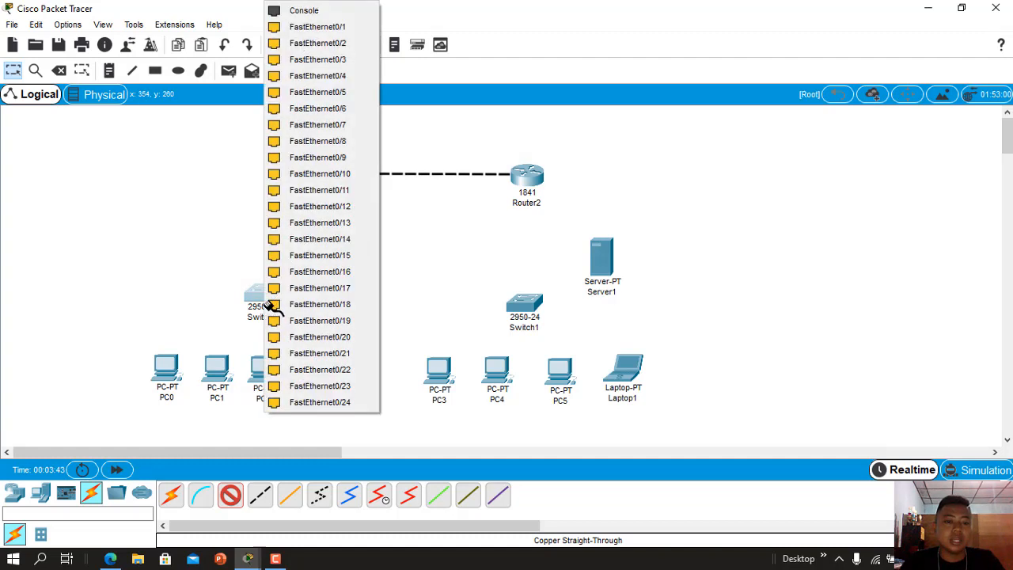
{"action": "left_click", "coordinate": [322, 29]}
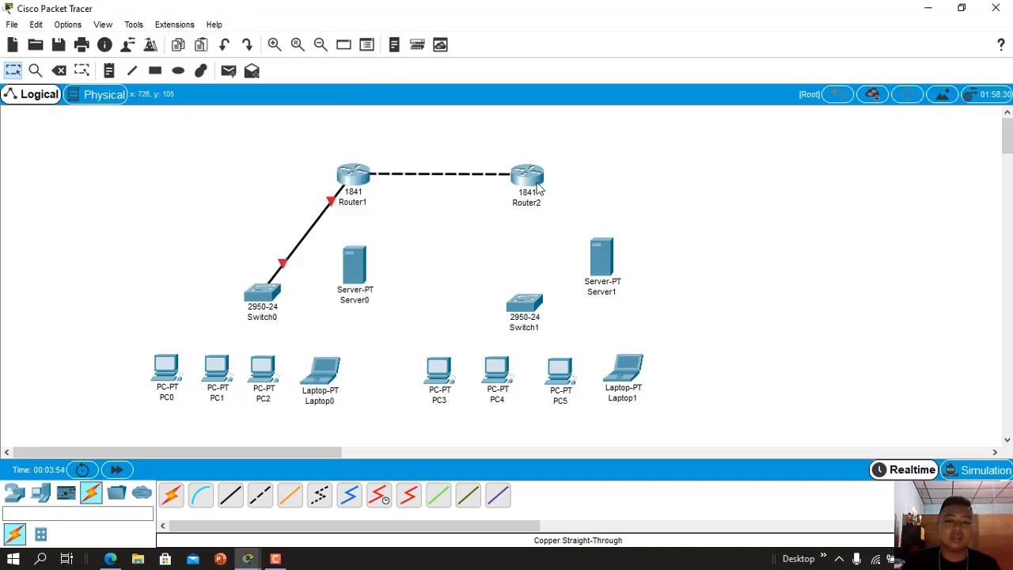
Step: Connect Router2 to FastEthernet0/1 on Switch1 with a Copper Straight-Through cable
{"action": "left_click", "coordinate": [230, 495]}
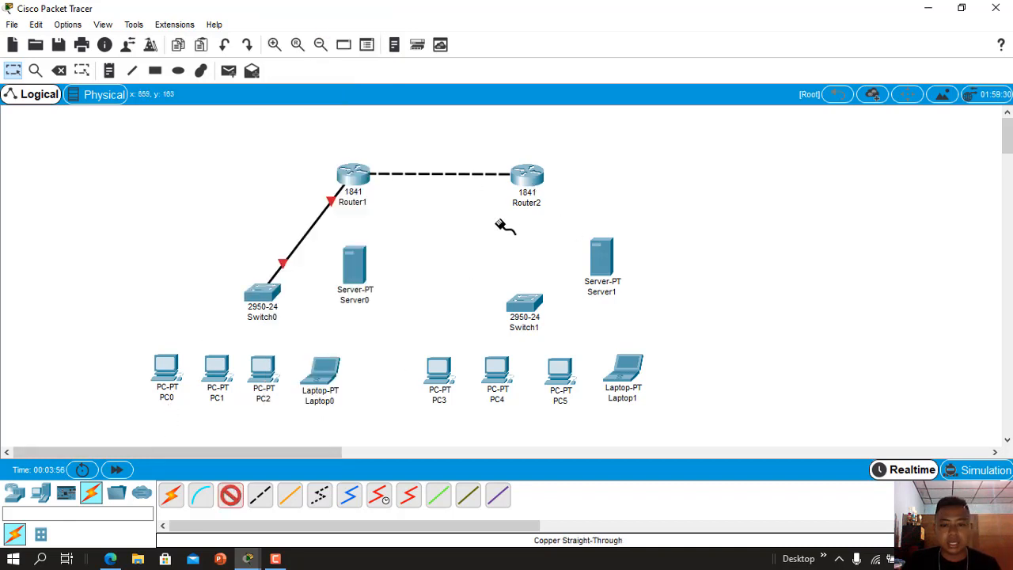
{"action": "left_click", "coordinate": [534, 189]}
{"action": "left_click", "coordinate": [563, 207]}
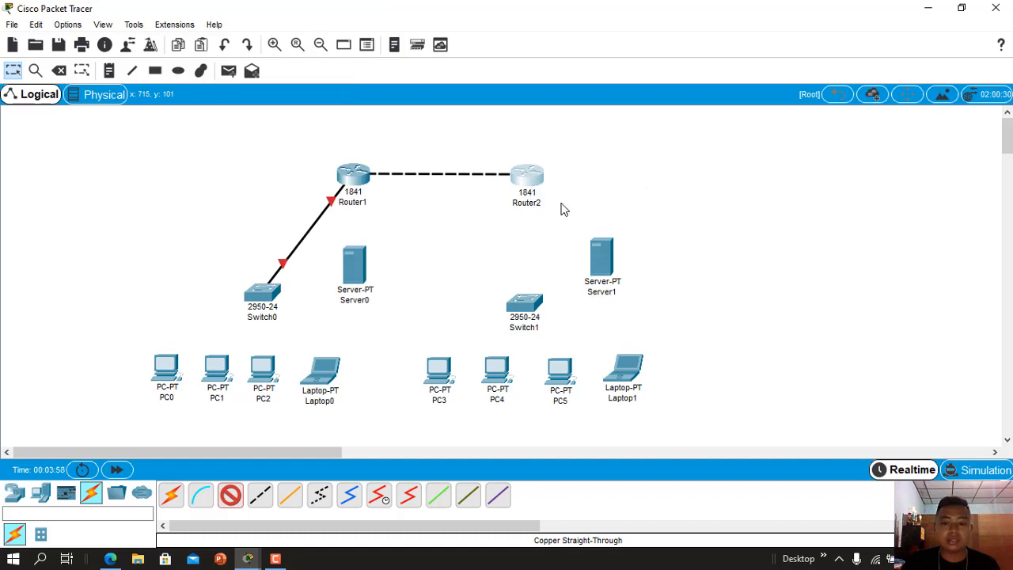
{"action": "left_click", "coordinate": [522, 313]}
{"action": "left_click", "coordinate": [522, 312]}
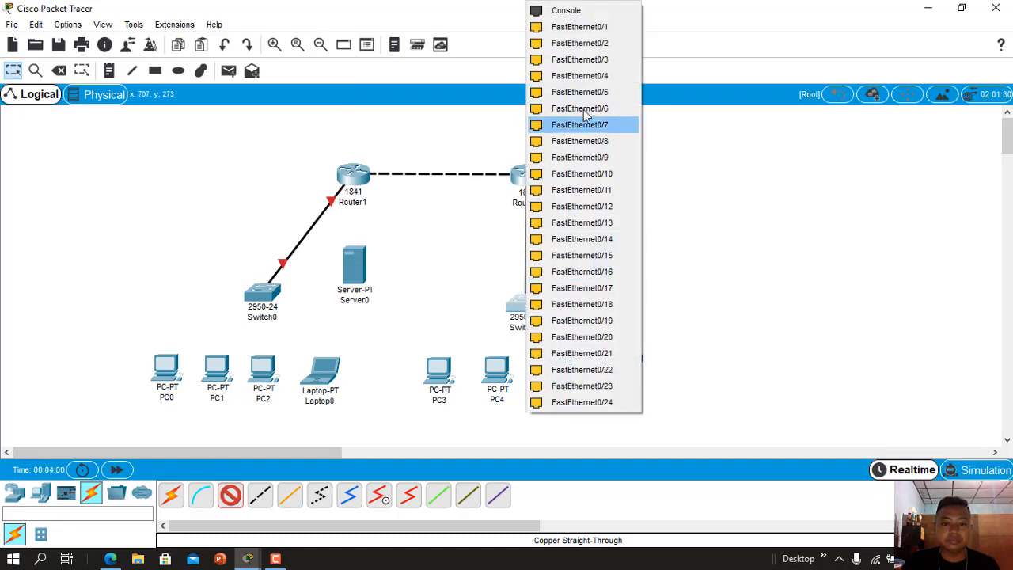
{"action": "left_click", "coordinate": [591, 28]}
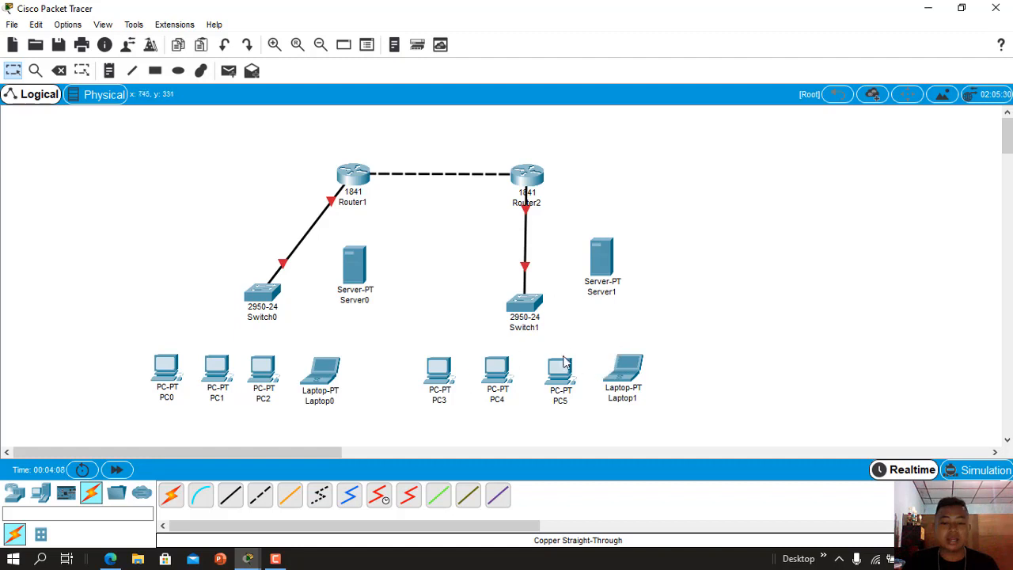
Step: Connect FastEthernet0 on Server0 to FastEthernet0/2 on Switch0 with a Copper Straight-Through cable
{"action": "left_click", "coordinate": [230, 495]}
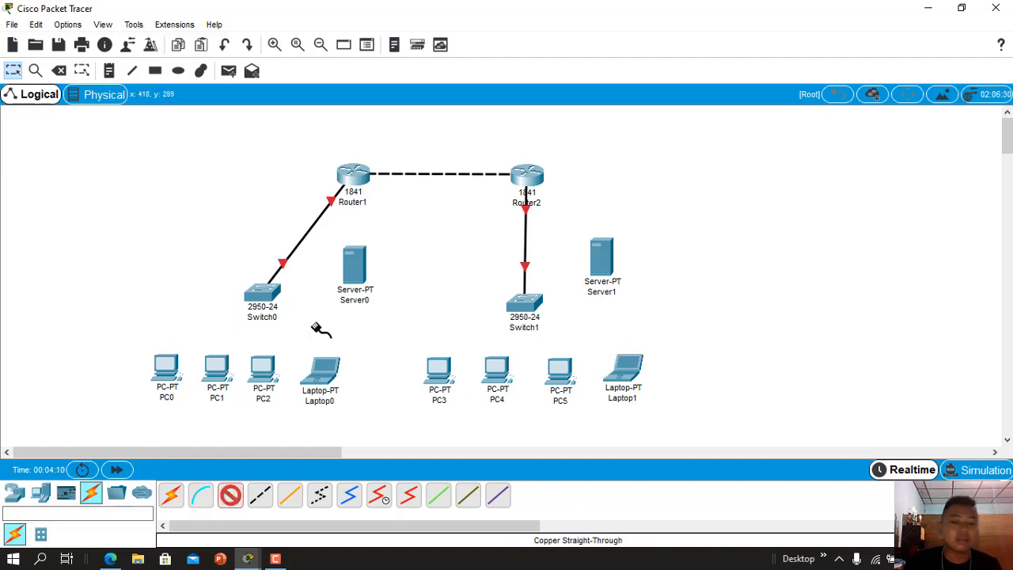
{"action": "left_click", "coordinate": [358, 269]}
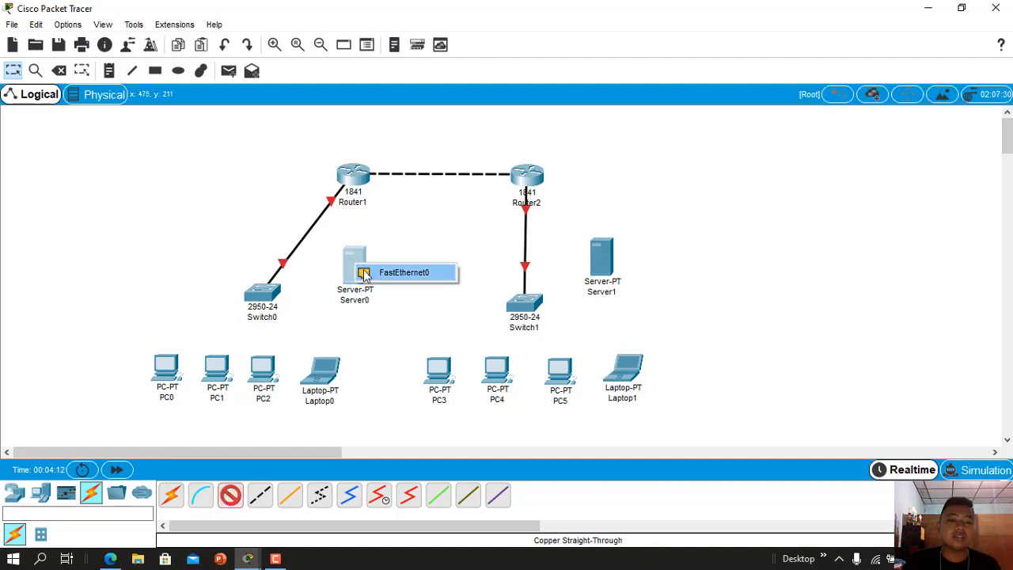
{"action": "left_click", "coordinate": [364, 271]}
{"action": "left_click", "coordinate": [263, 298]}
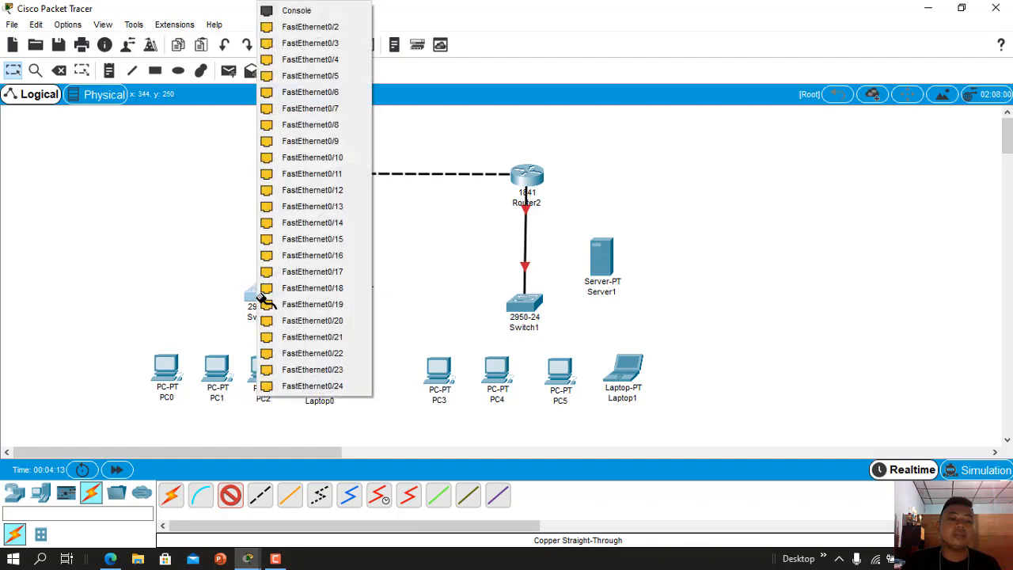
{"action": "left_click", "coordinate": [310, 27]}
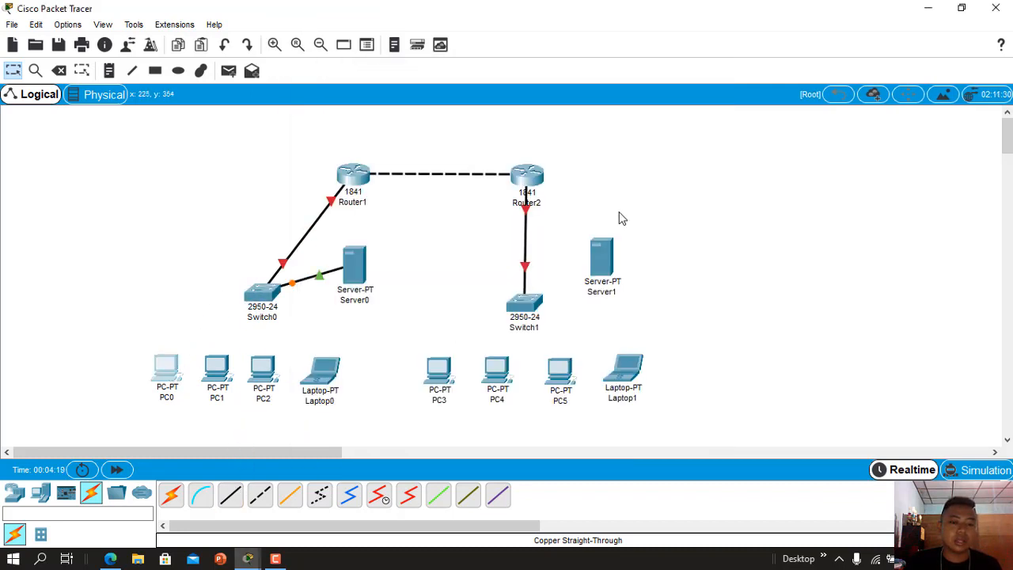
Step: Connect FastEthernet0/3 on Switch0 to FastEthernet0 on PC0 with a Copper Straight-Through cable
{"action": "left_click", "coordinate": [231, 494]}
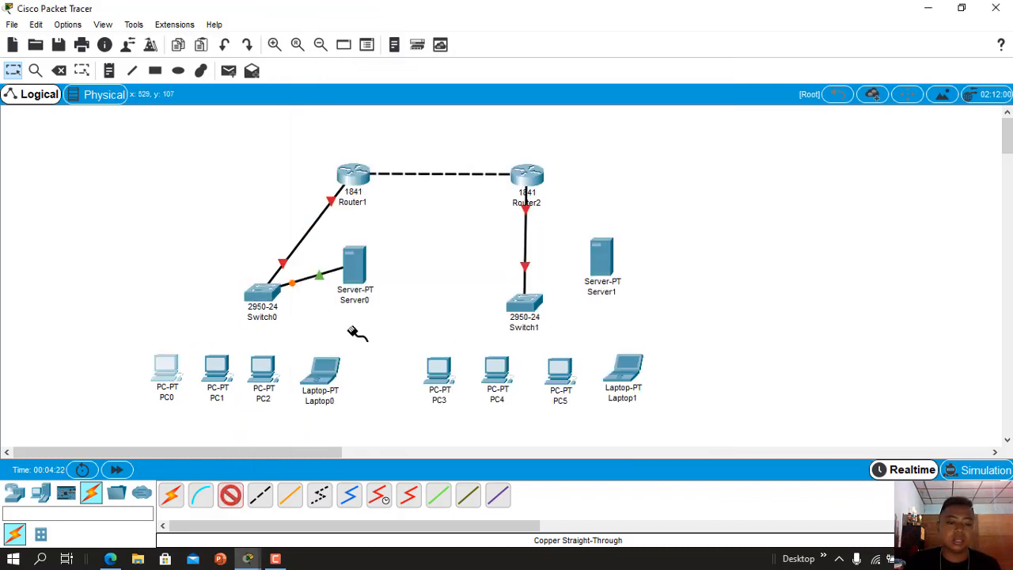
{"action": "left_click", "coordinate": [269, 297]}
{"action": "left_click", "coordinate": [225, 238]}
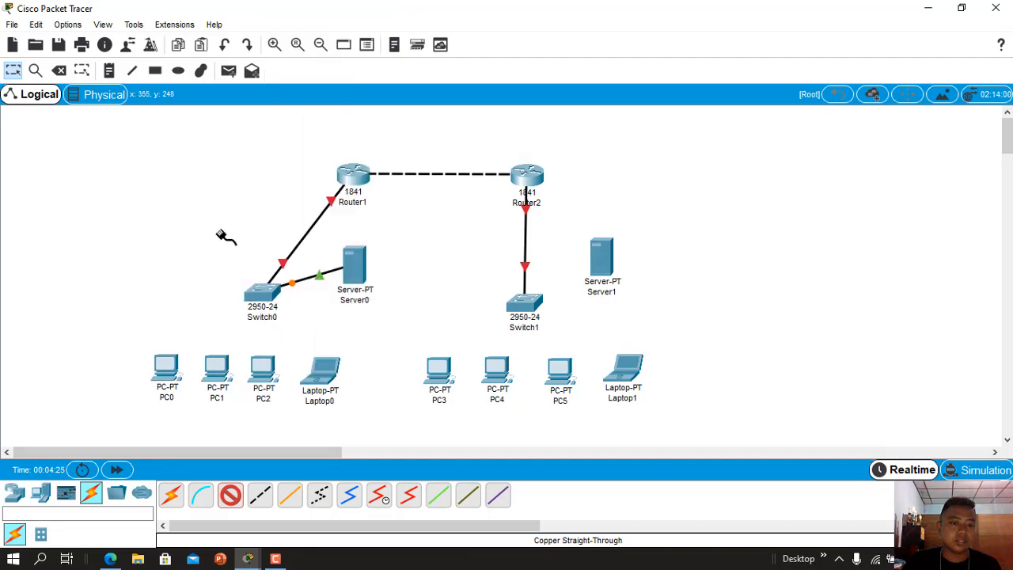
{"action": "left_click", "coordinate": [181, 376]}
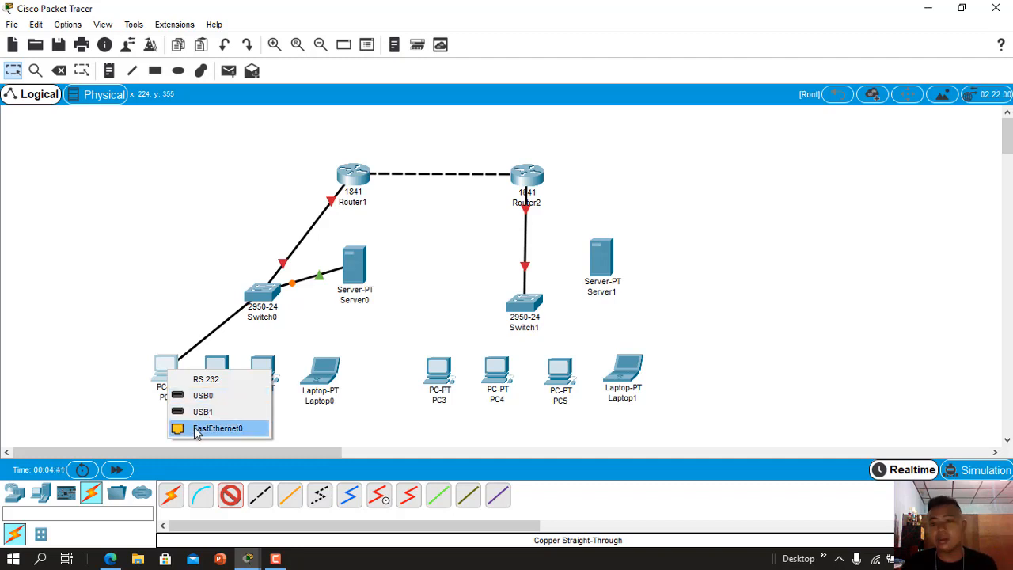
{"action": "left_click", "coordinate": [205, 428]}
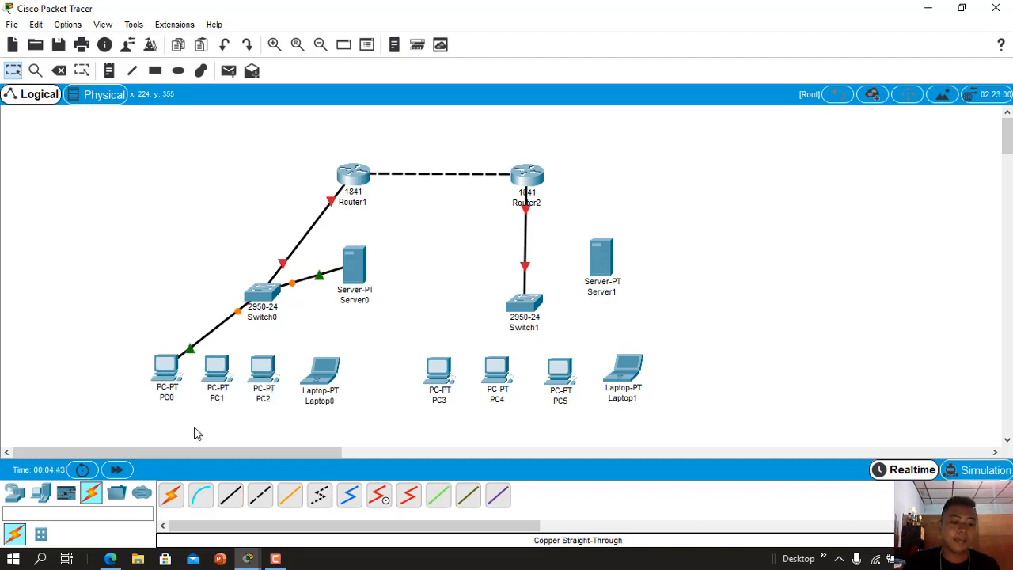
Step: Connect FastEthernet0/4 on Switch0 to FastEthernet0 on PC1 with a Copper Straight-Through cable
{"action": "left_click", "coordinate": [234, 494]}
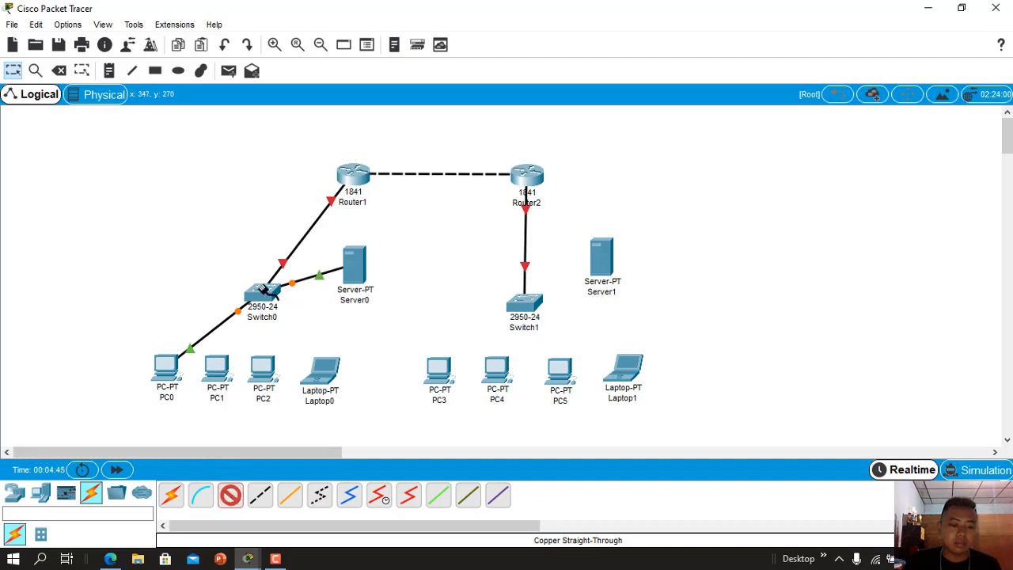
{"action": "left_click", "coordinate": [260, 293]}
{"action": "left_click", "coordinate": [317, 43]}
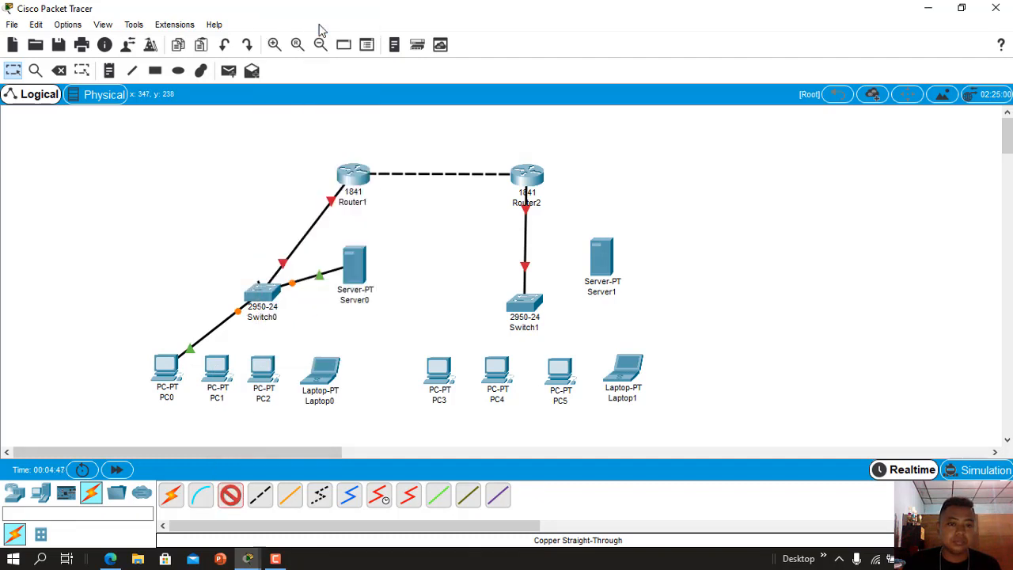
{"action": "left_click", "coordinate": [217, 378]}
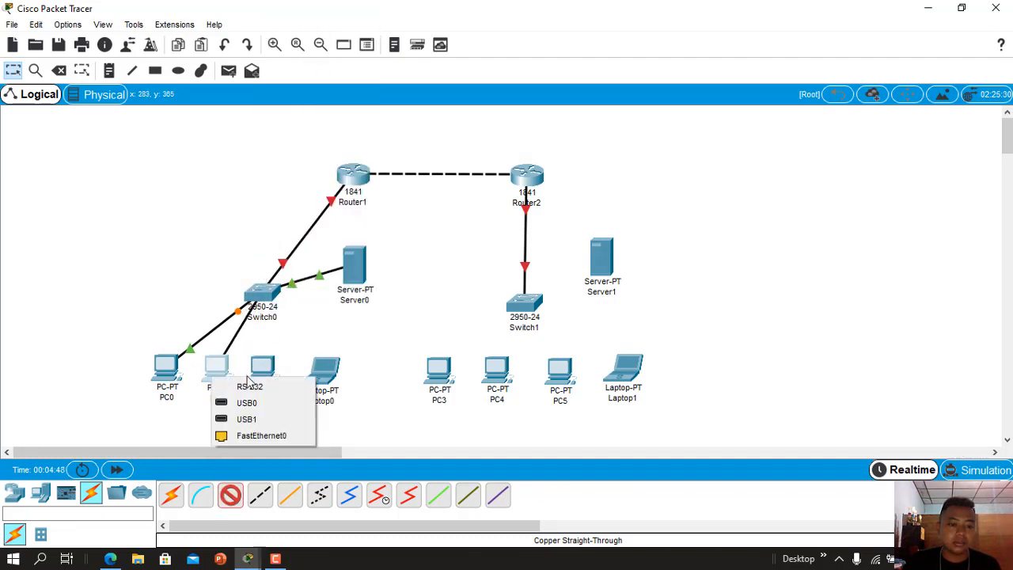
{"action": "left_click", "coordinate": [250, 436]}
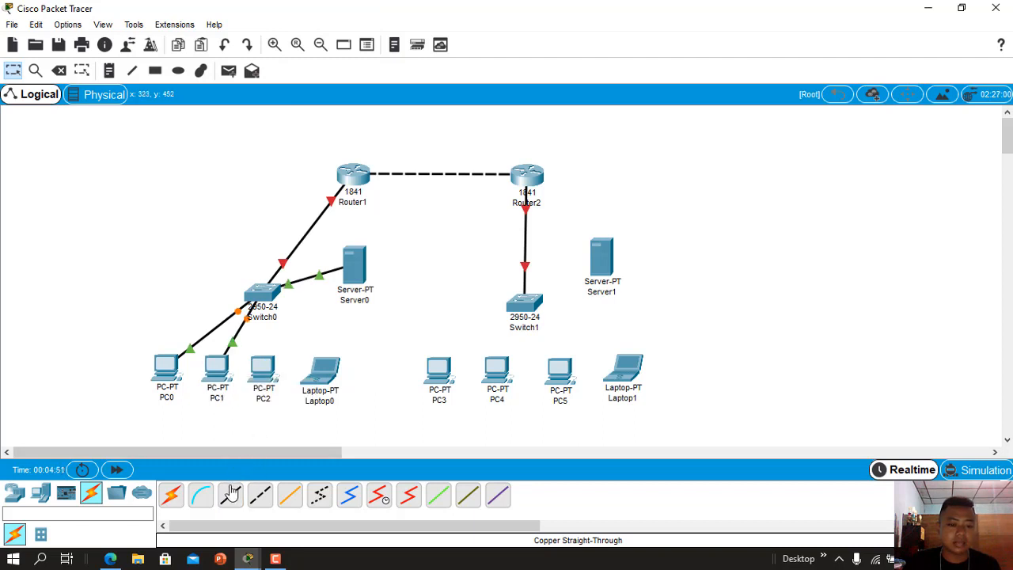
Step: Connect FastEthernet0/5 on Switch0 to FastEthernet0 on PC2 with a Copper Straight-Through cable
{"action": "left_click", "coordinate": [231, 493]}
{"action": "left_click", "coordinate": [261, 294]}
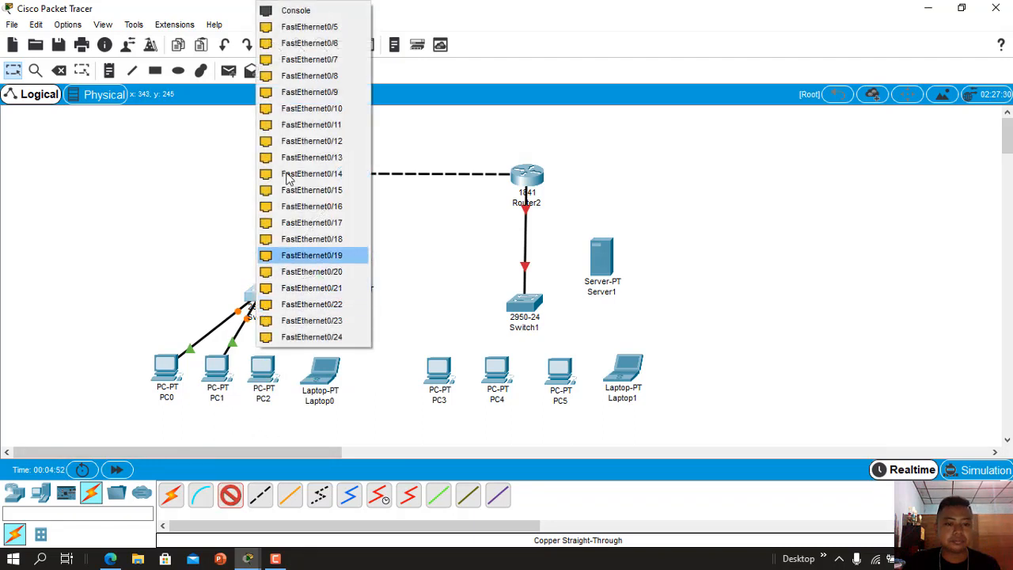
{"action": "left_click", "coordinate": [309, 43]}
{"action": "left_click", "coordinate": [265, 373]}
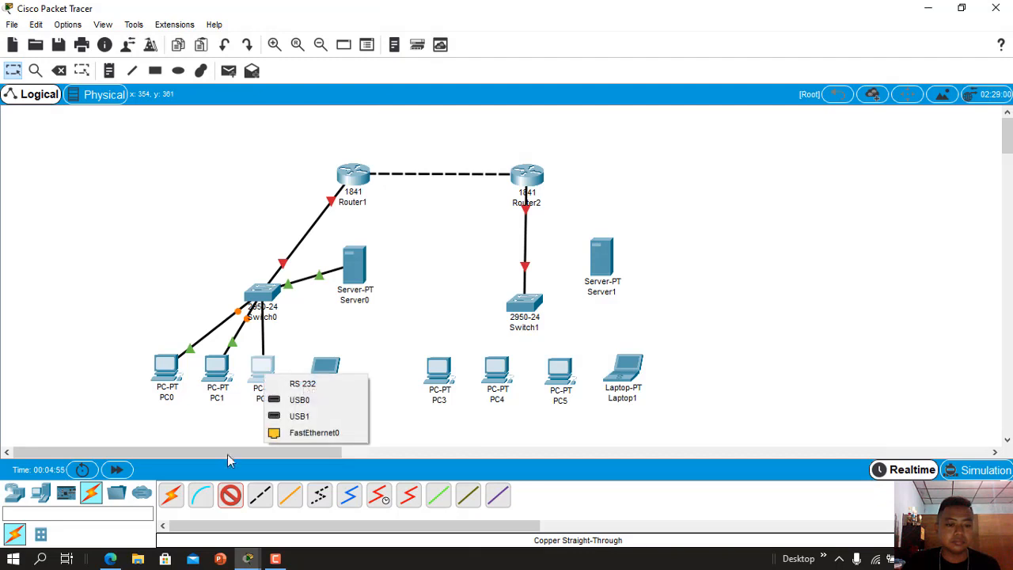
{"action": "left_click", "coordinate": [313, 432]}
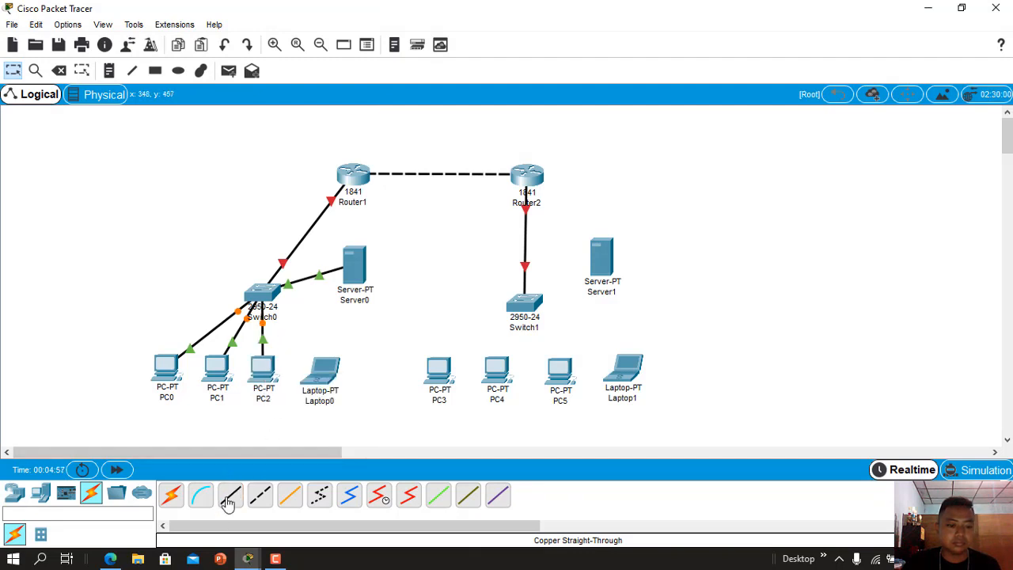
Step: Connect FastEthernet0/6 on Switch0 to FastEthernet0 on Laptop0 with a Copper Straight-Through cable
{"action": "left_click", "coordinate": [229, 500]}
{"action": "left_click", "coordinate": [263, 295]}
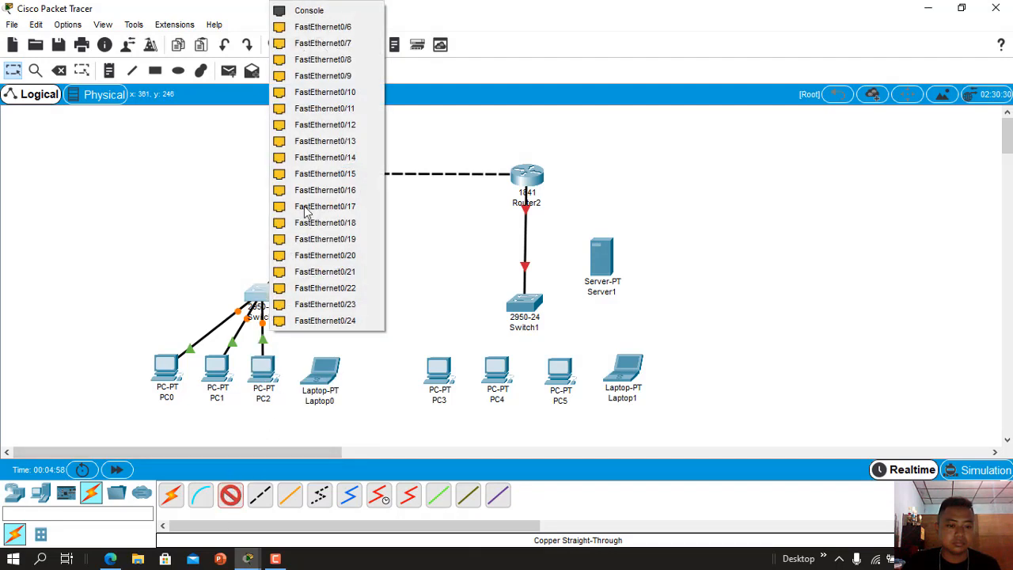
{"action": "left_click", "coordinate": [323, 27]}
{"action": "left_click", "coordinate": [322, 368]}
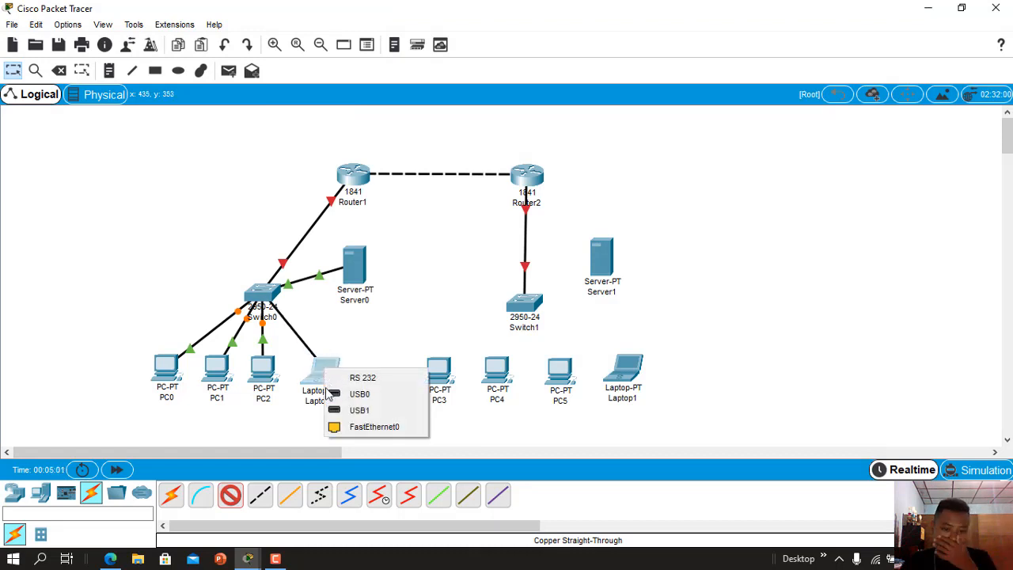
{"action": "left_click", "coordinate": [360, 426]}
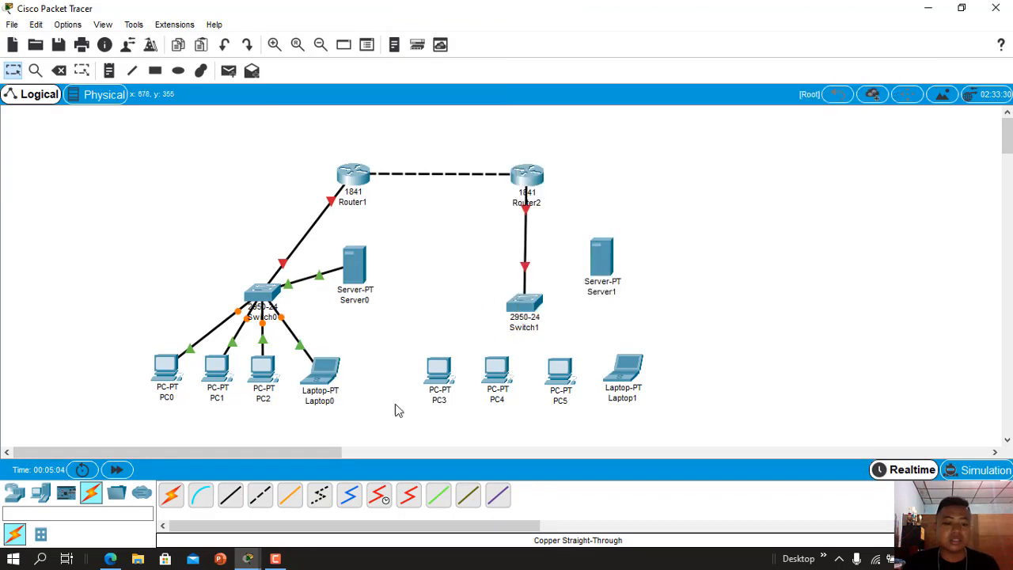
Step: Connect FastEthernet0/2 on Switch1 to Server1 with a Copper Straight-Through cable
{"action": "left_click", "coordinate": [230, 495]}
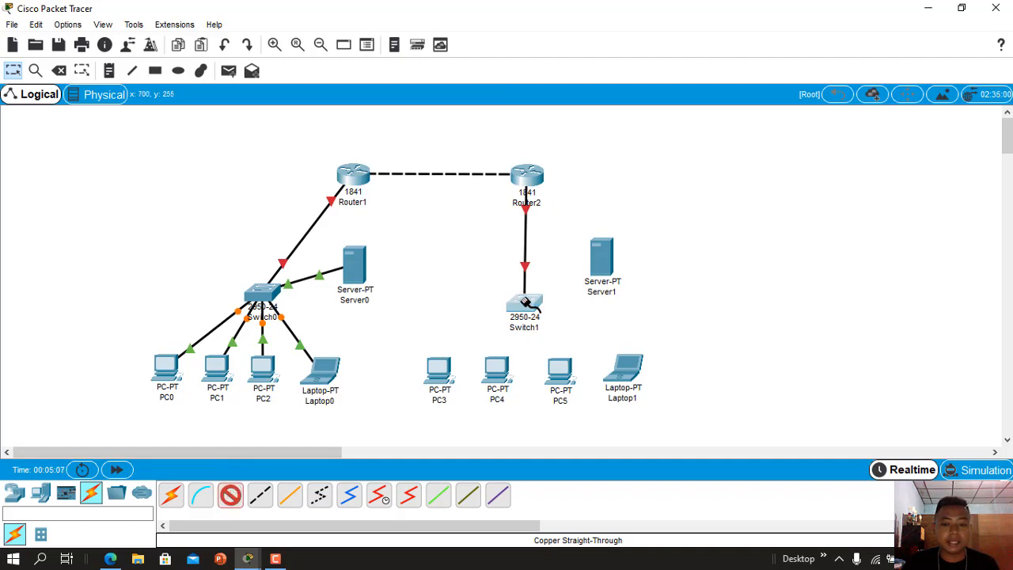
{"action": "left_click", "coordinate": [525, 302]}
{"action": "left_click", "coordinate": [582, 26]}
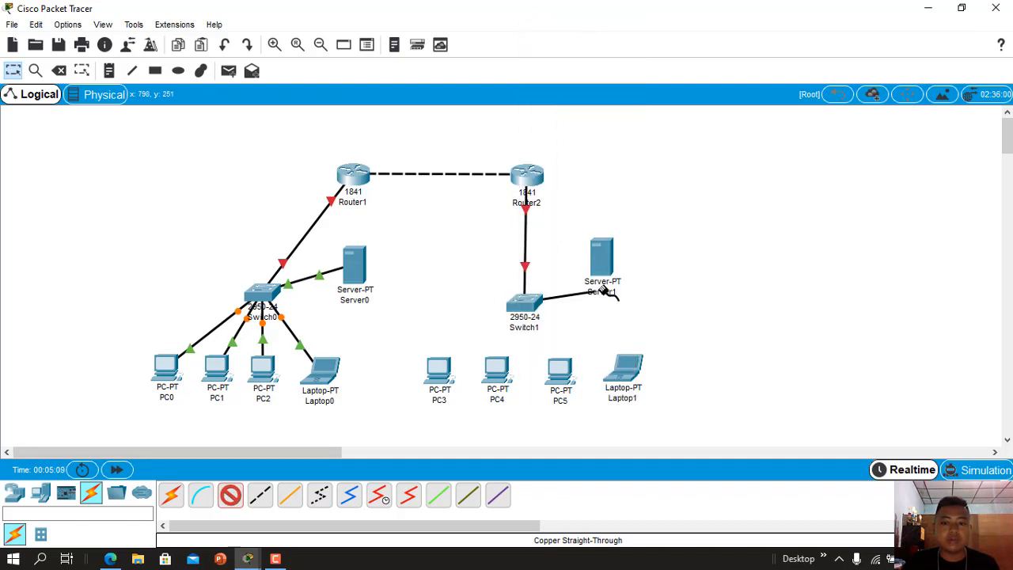
{"action": "left_click", "coordinate": [603, 247]}
{"action": "left_click", "coordinate": [621, 272]}
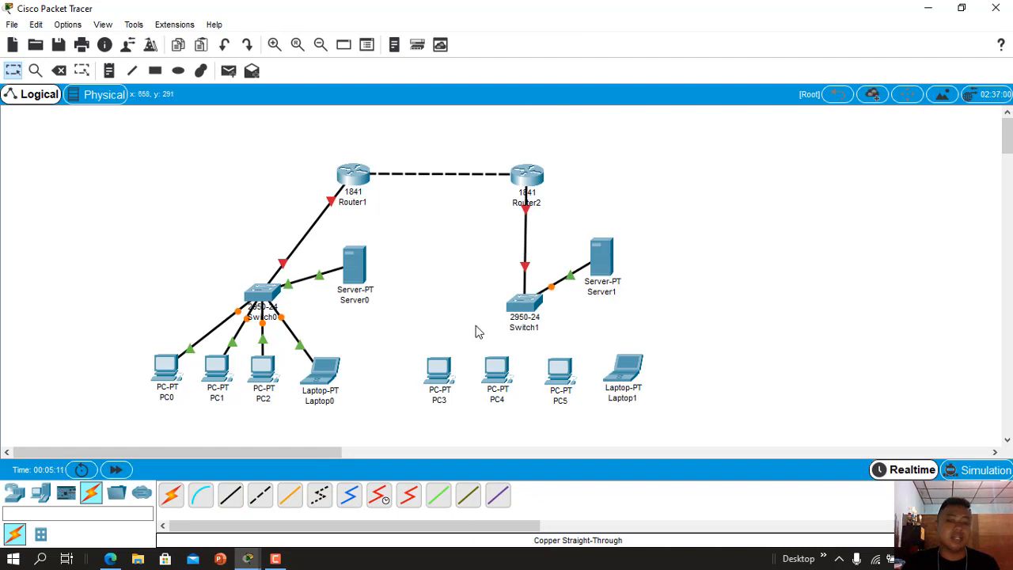
Step: Connect FastEthernet0/3 on Switch1 to FastEthernet0 on PC3 with a Copper Straight-Through cable
{"action": "left_click", "coordinate": [231, 495]}
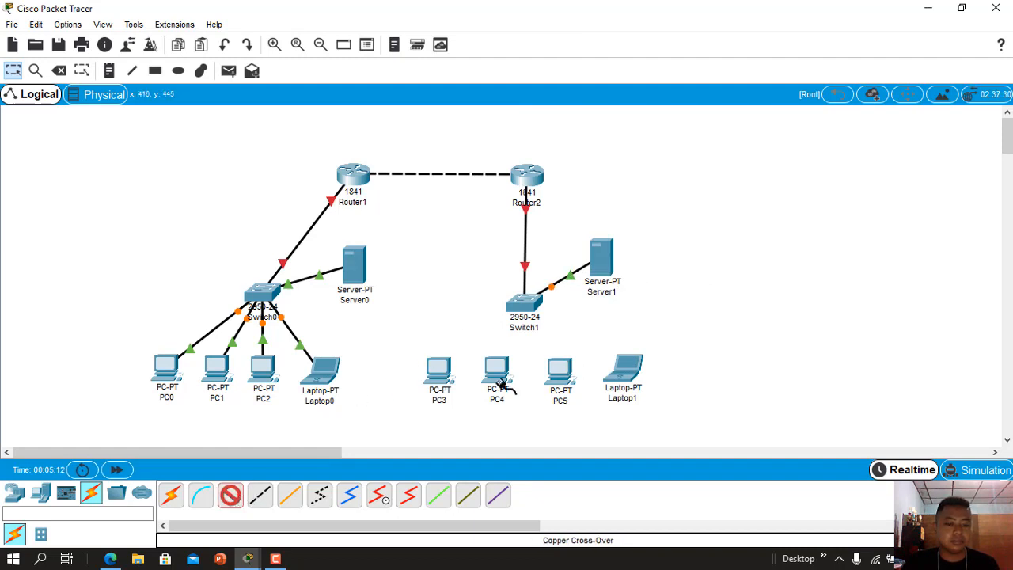
{"action": "left_click", "coordinate": [515, 305]}
{"action": "left_click", "coordinate": [580, 39]}
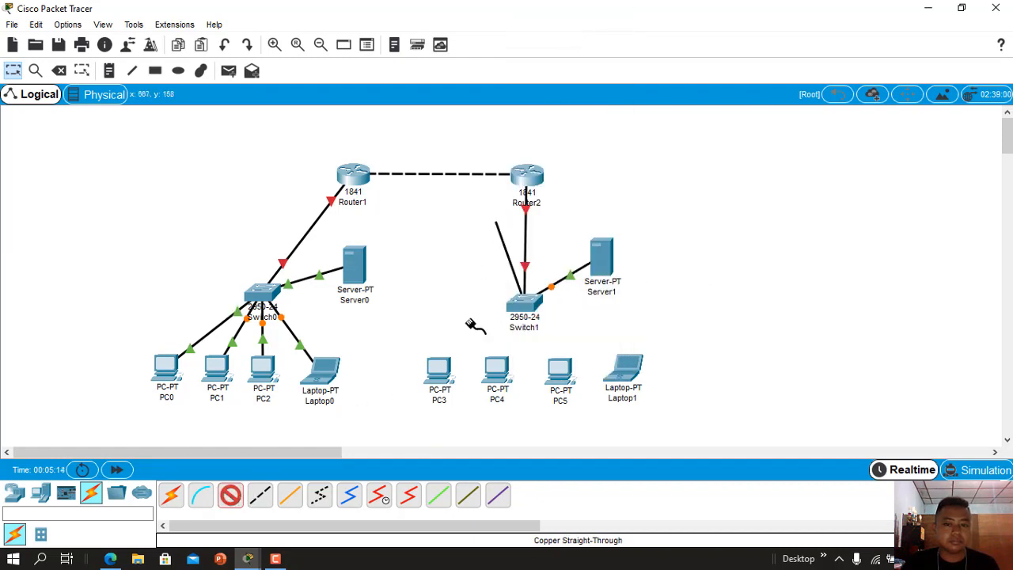
{"action": "left_click", "coordinate": [439, 370]}
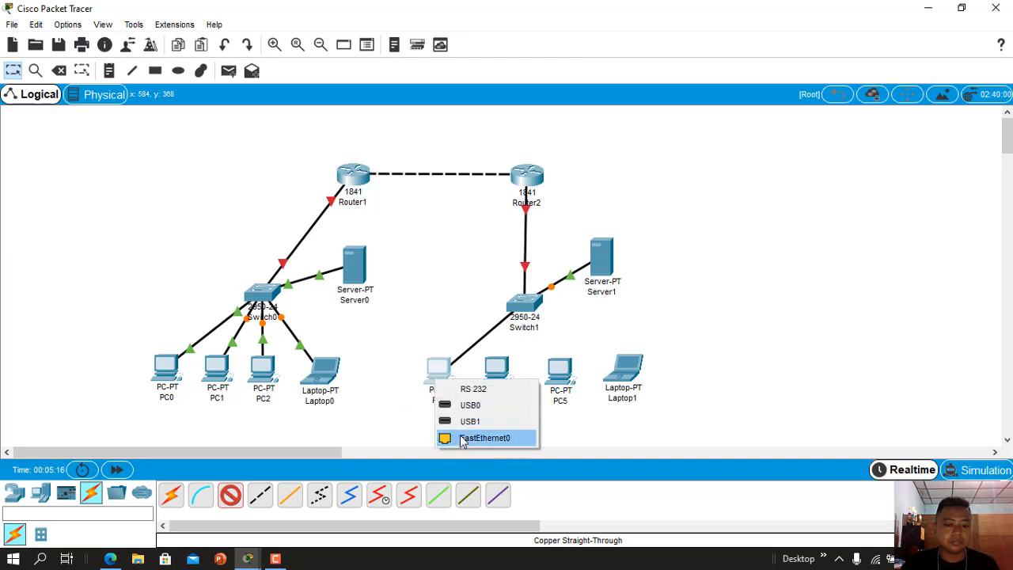
{"action": "left_click", "coordinate": [462, 441]}
Step: Connect FastEthernet0/4 on Switch1 to FastEthernet0 on PC4 with a Copper Straight-Through cable
{"action": "left_click", "coordinate": [231, 495]}
{"action": "left_click", "coordinate": [513, 308]}
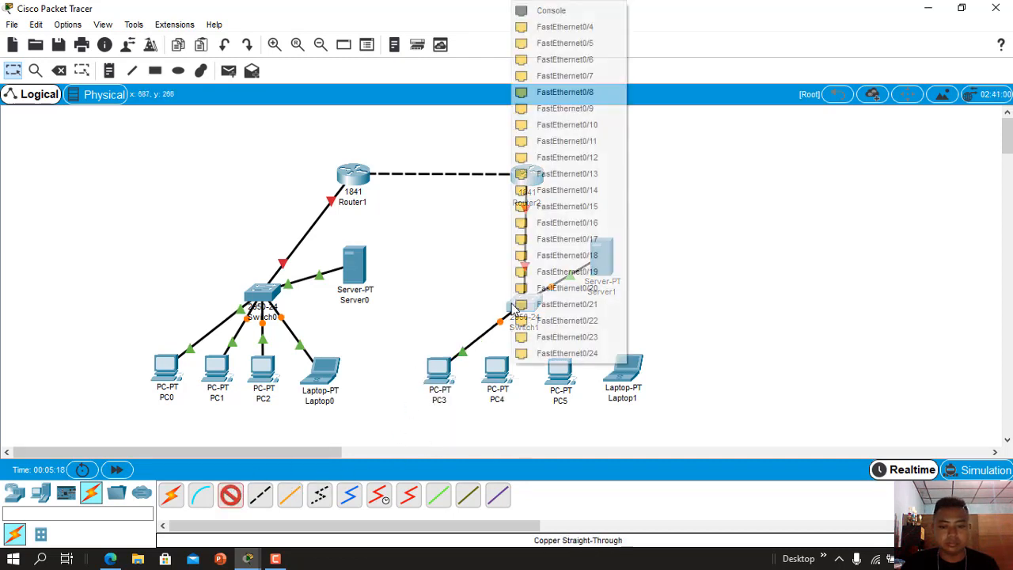
{"action": "left_click", "coordinate": [601, 26]}
{"action": "left_click", "coordinate": [494, 365]}
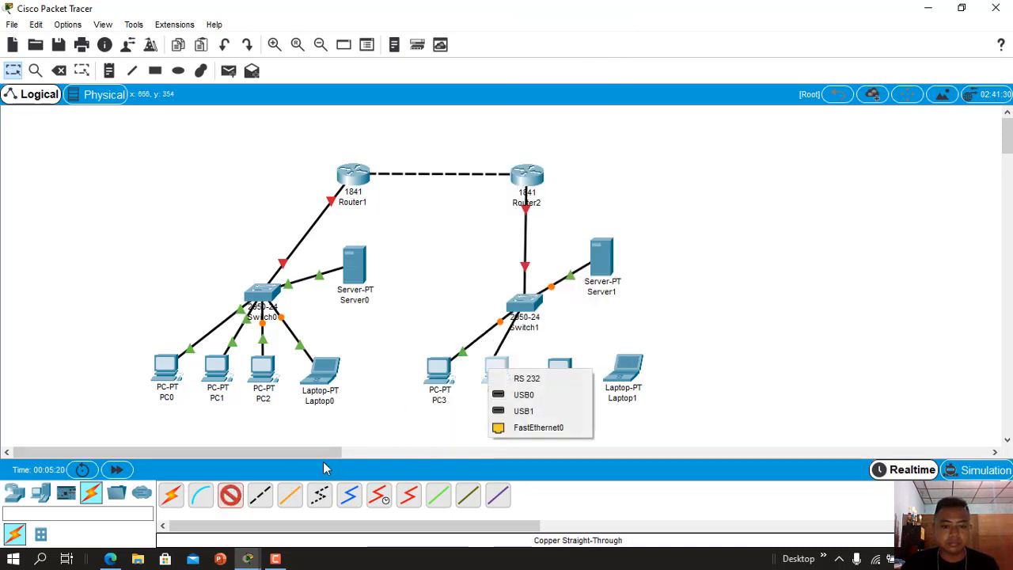
{"action": "left_click", "coordinate": [506, 427]}
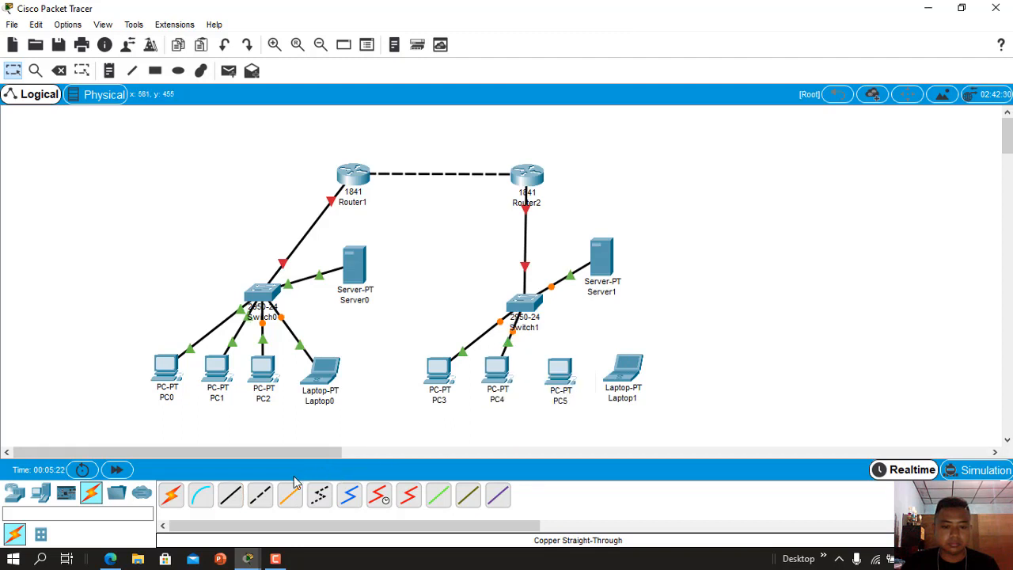
Step: Connect a free FastEthernet port on Switch1 to FastEthernet0 on PC5 with a Copper Straight-Through cable
{"action": "left_click", "coordinate": [230, 495]}
{"action": "left_click", "coordinate": [532, 305]}
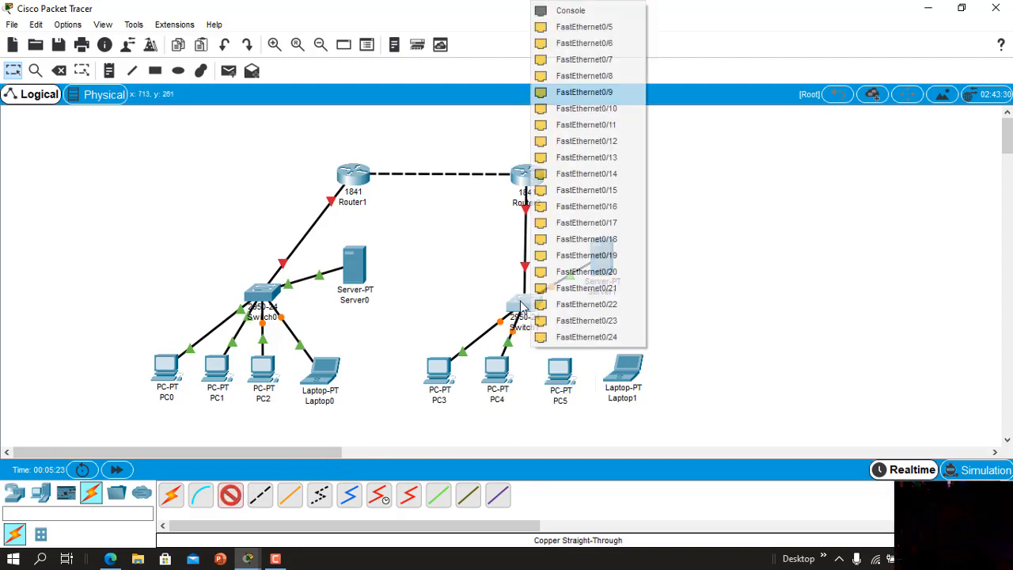
{"action": "left_click", "coordinate": [607, 42]}
{"action": "left_click", "coordinate": [558, 371]}
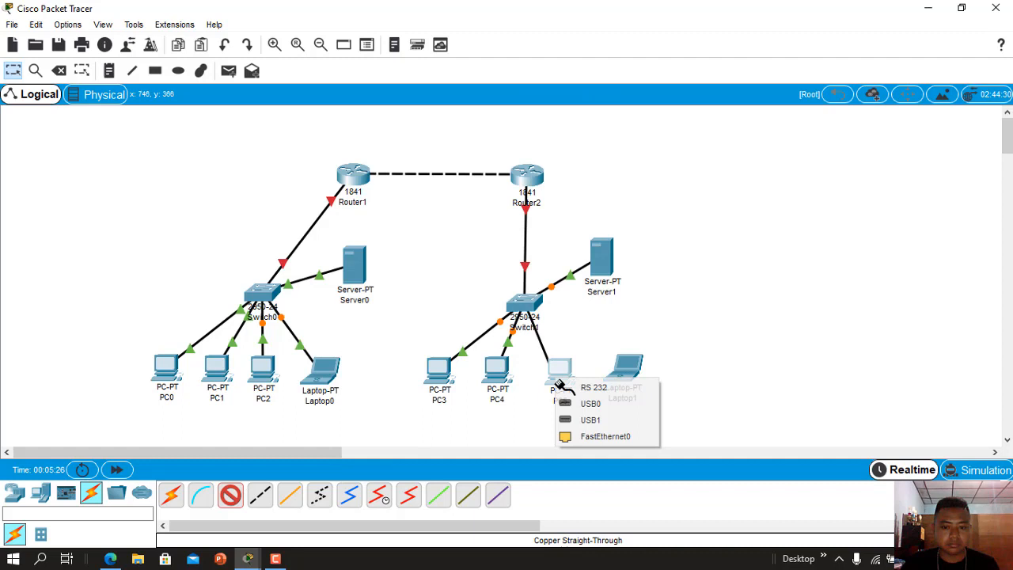
{"action": "left_click", "coordinate": [570, 436]}
Step: Connect the first free FastEthernet port on Switch1 to FastEthernet0 on Laptop1 with a Copper Straight-Through cable
{"action": "left_click", "coordinate": [230, 494]}
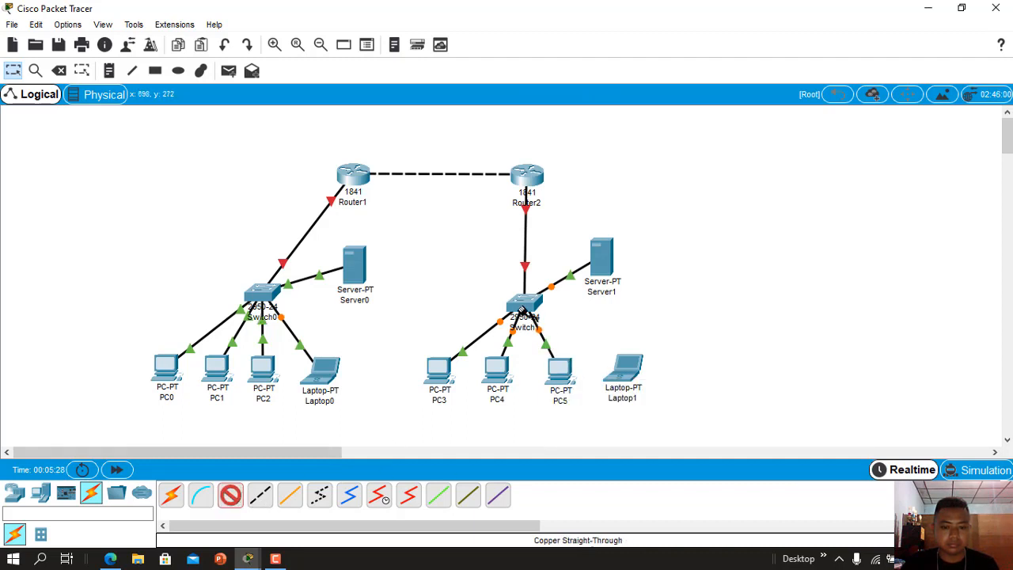
{"action": "left_click", "coordinate": [522, 309]}
{"action": "left_click", "coordinate": [592, 25]}
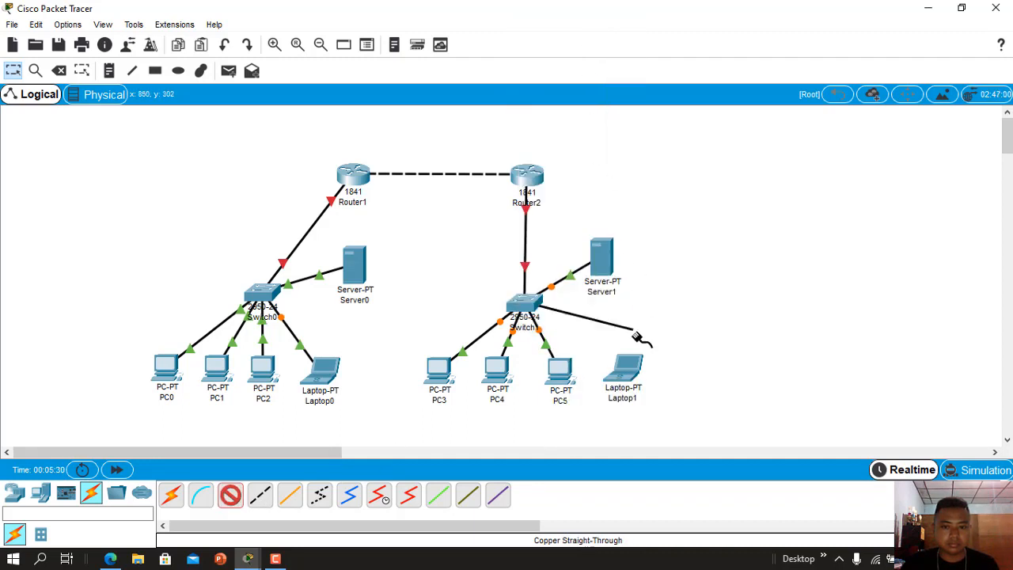
{"action": "left_click", "coordinate": [628, 370]}
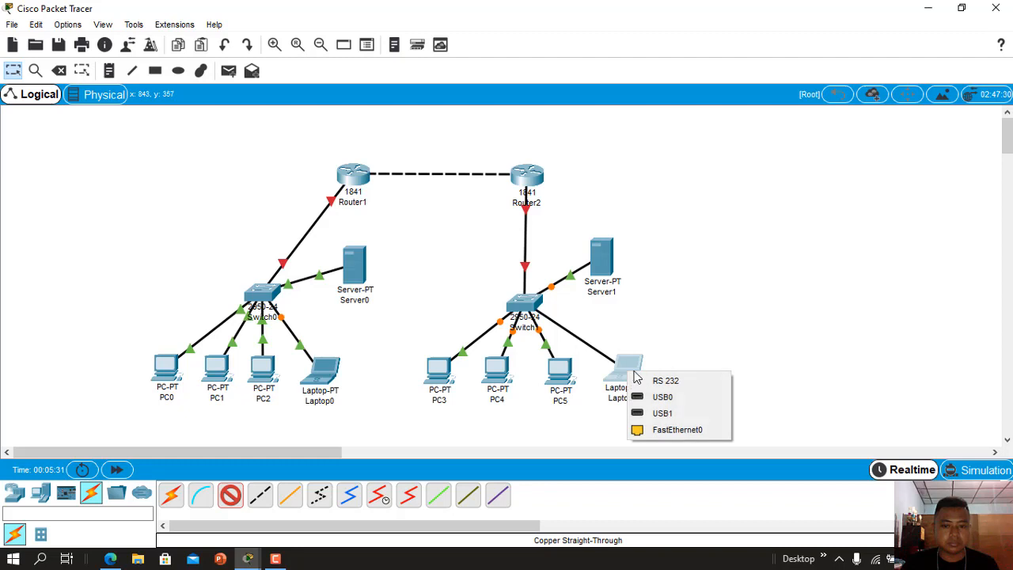
{"action": "left_click", "coordinate": [671, 431]}
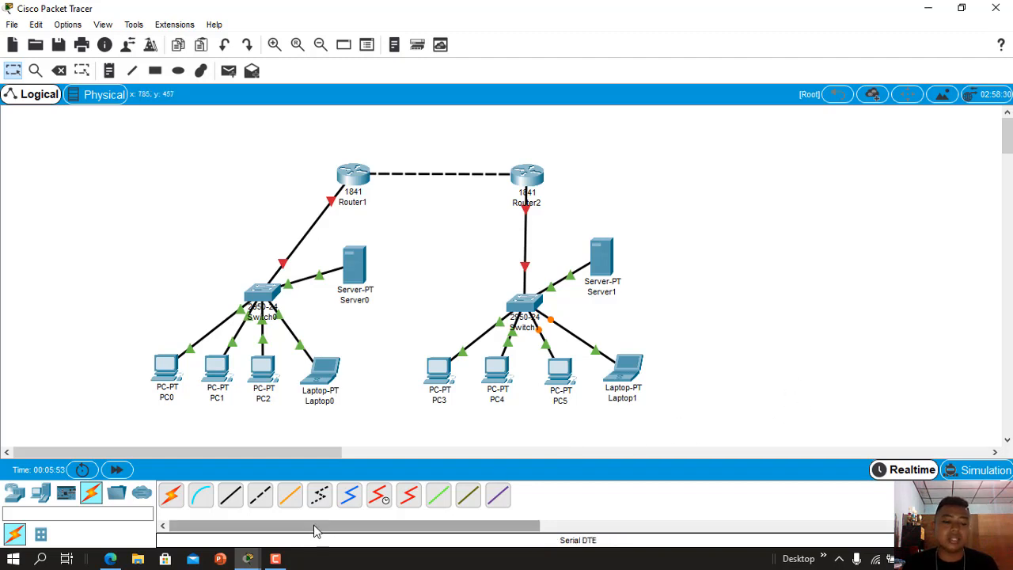
Step: Switch to the Packet Tracer window that has the peer to peer.pkt project open
{"action": "left_click", "coordinate": [248, 558]}
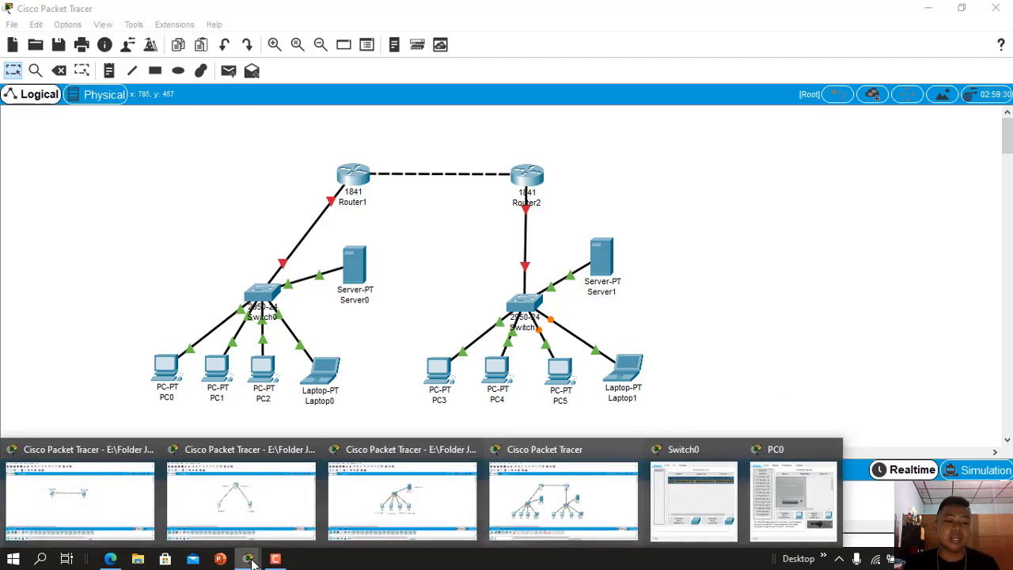
{"action": "left_click", "coordinate": [108, 513]}
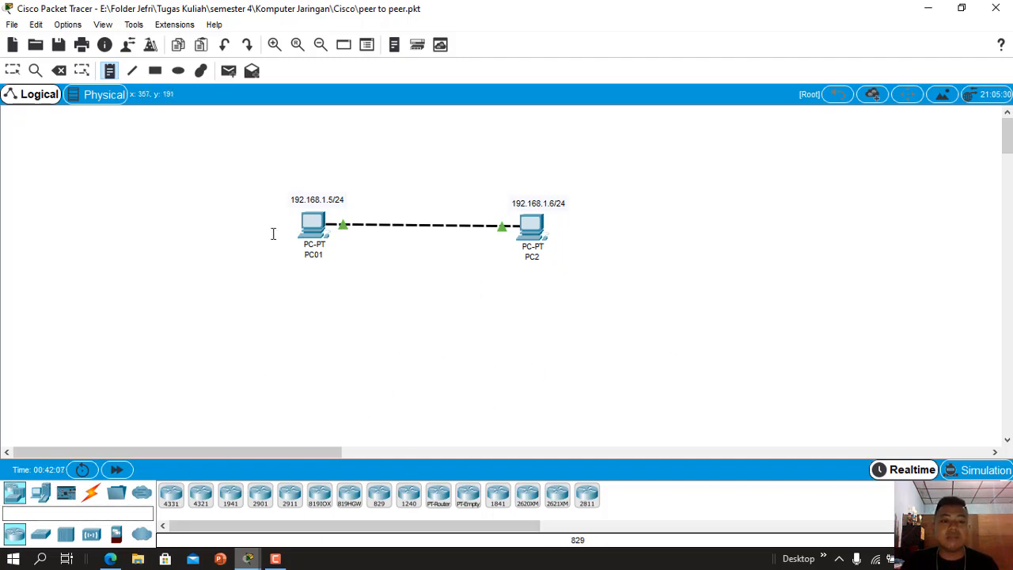
{"action": "left_click", "coordinate": [99, 128]}
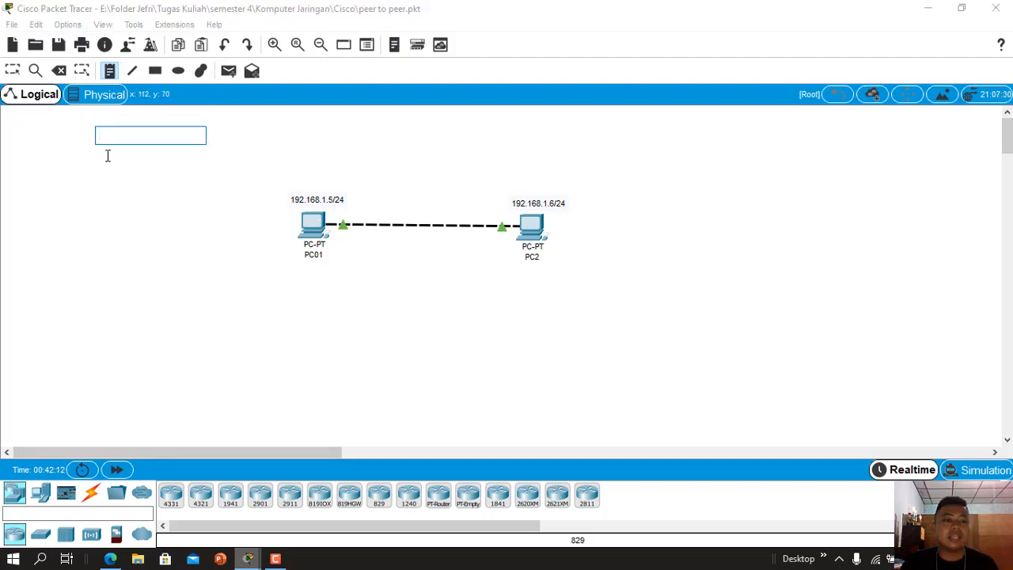
{"action": "left_click", "coordinate": [60, 71]}
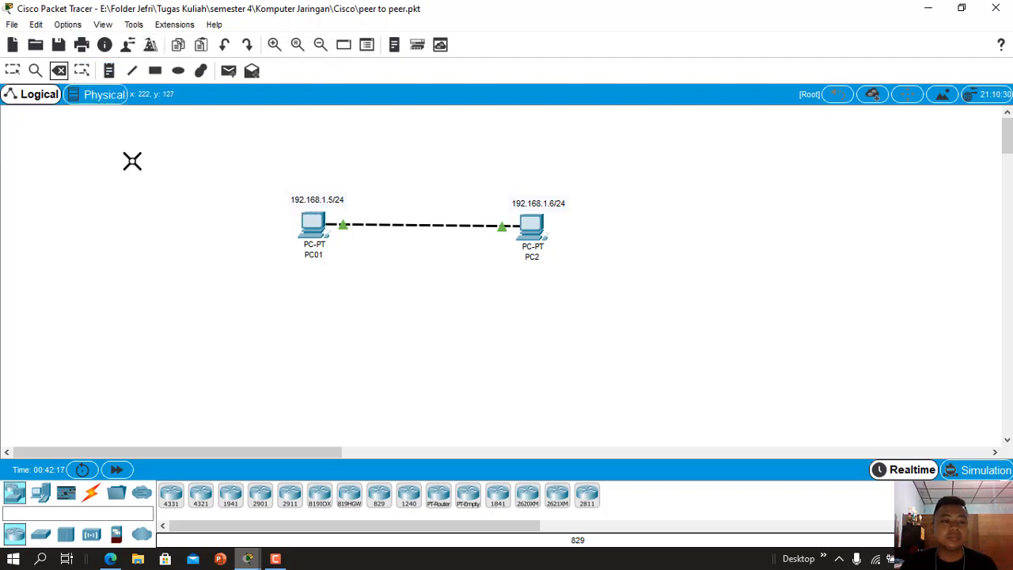
{"action": "left_click", "coordinate": [86, 95]}
{"action": "left_click", "coordinate": [36, 94]}
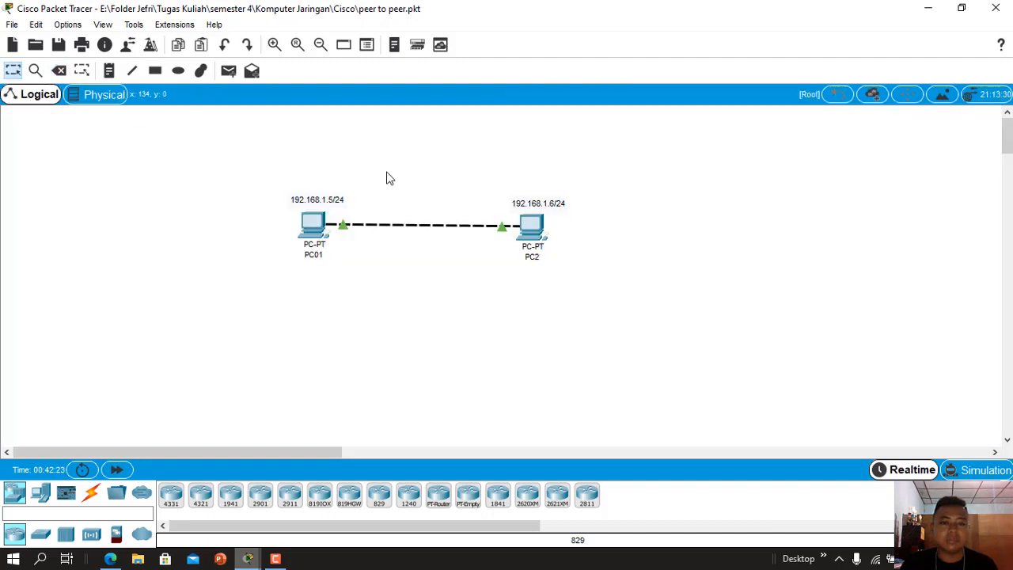
Step: Examine the static IP address and subnet mask in PC01's IP Configuration, and close the device window
{"action": "left_click", "coordinate": [311, 226]}
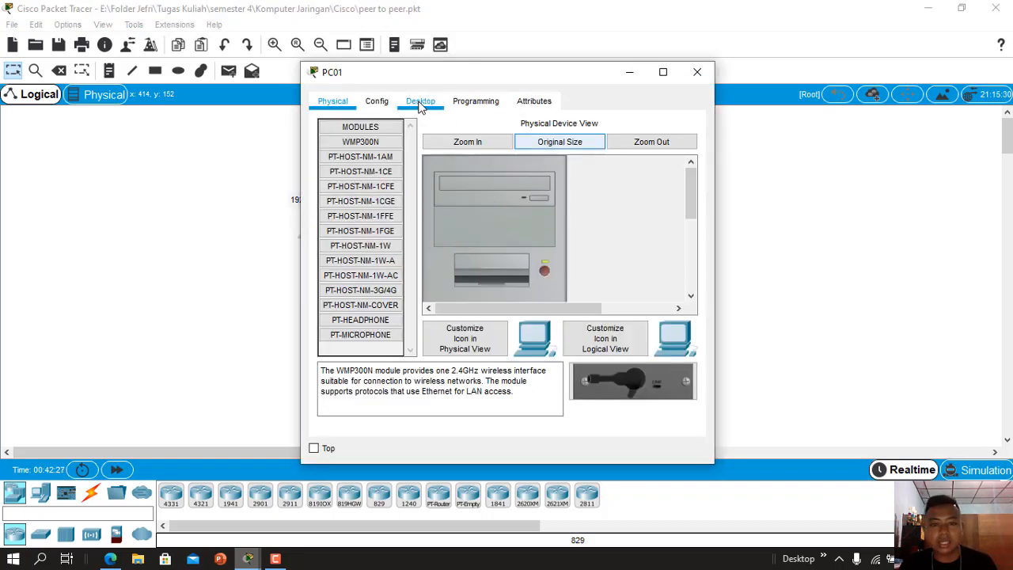
{"action": "left_click", "coordinate": [420, 105]}
{"action": "left_click", "coordinate": [369, 157]}
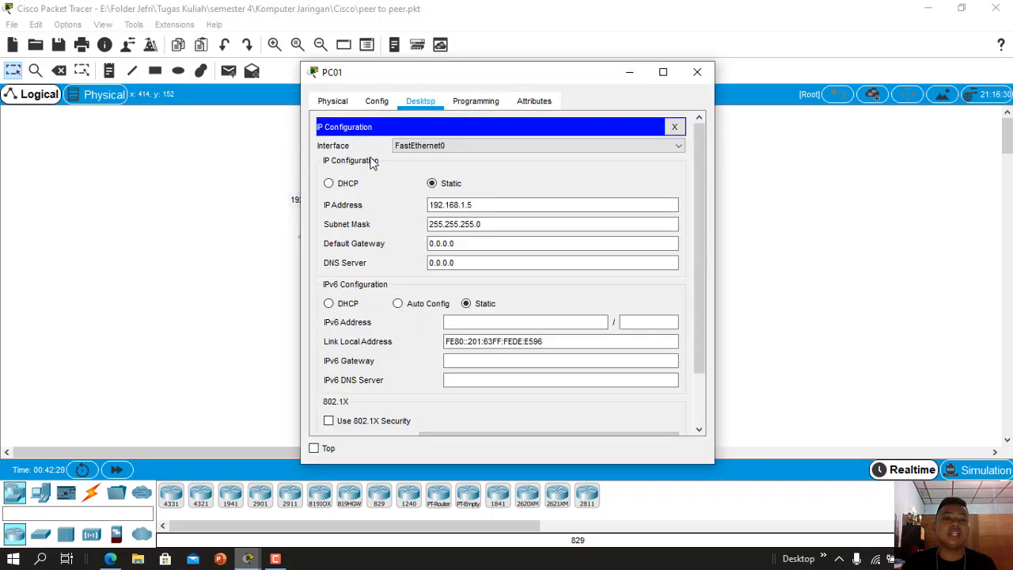
{"action": "left_click", "coordinate": [528, 207]}
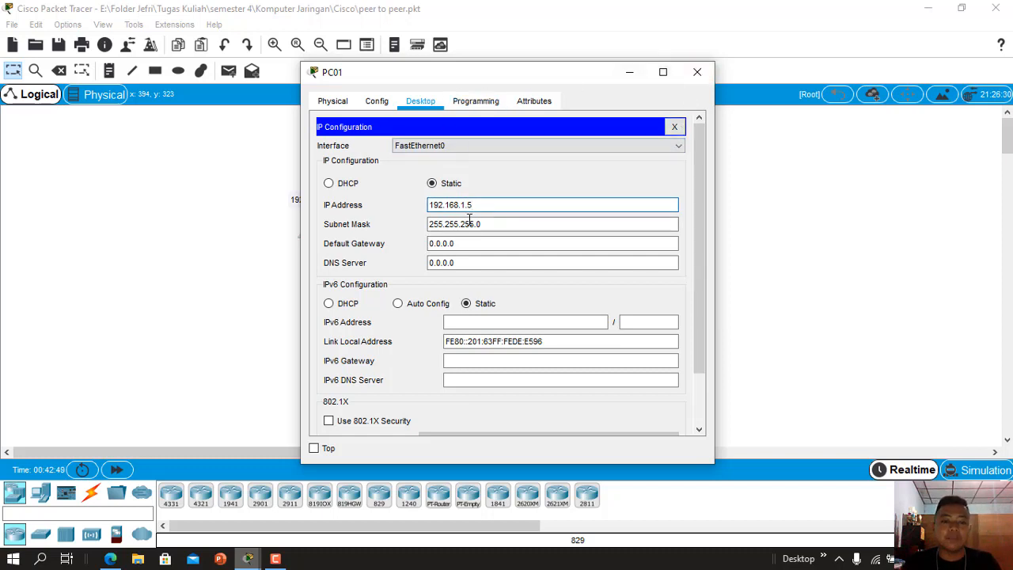
{"action": "left_click", "coordinate": [701, 74]}
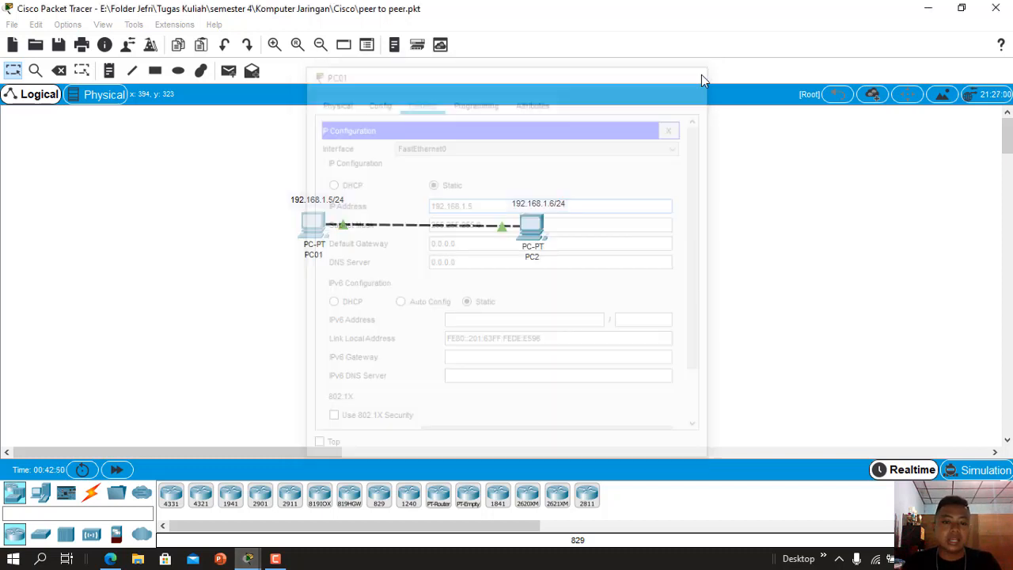
Step: Examine PC2's IP Configuration and its FastEthernet0 interface settings, and close the device window
{"action": "left_click", "coordinate": [534, 229]}
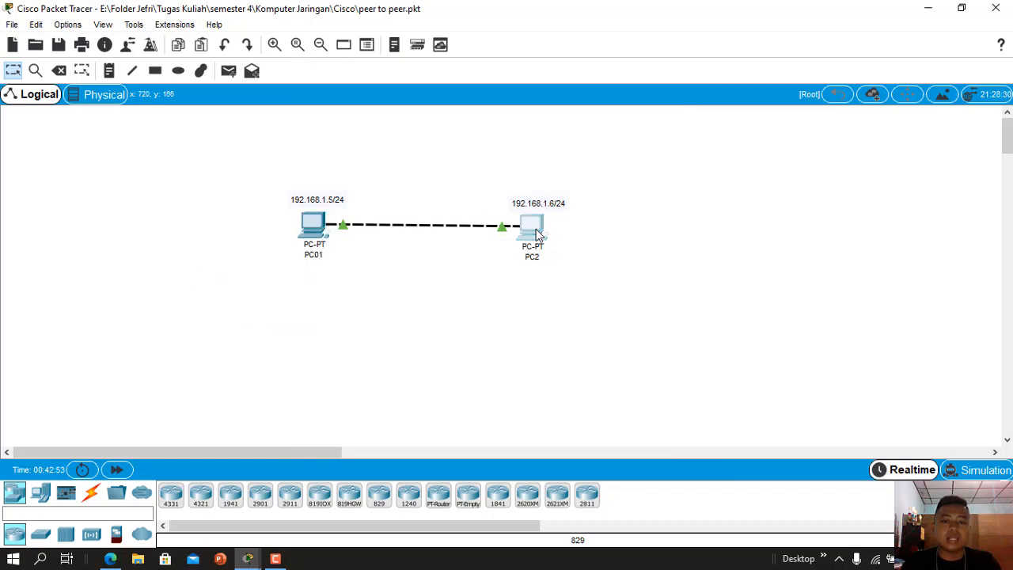
{"action": "left_click", "coordinate": [422, 102]}
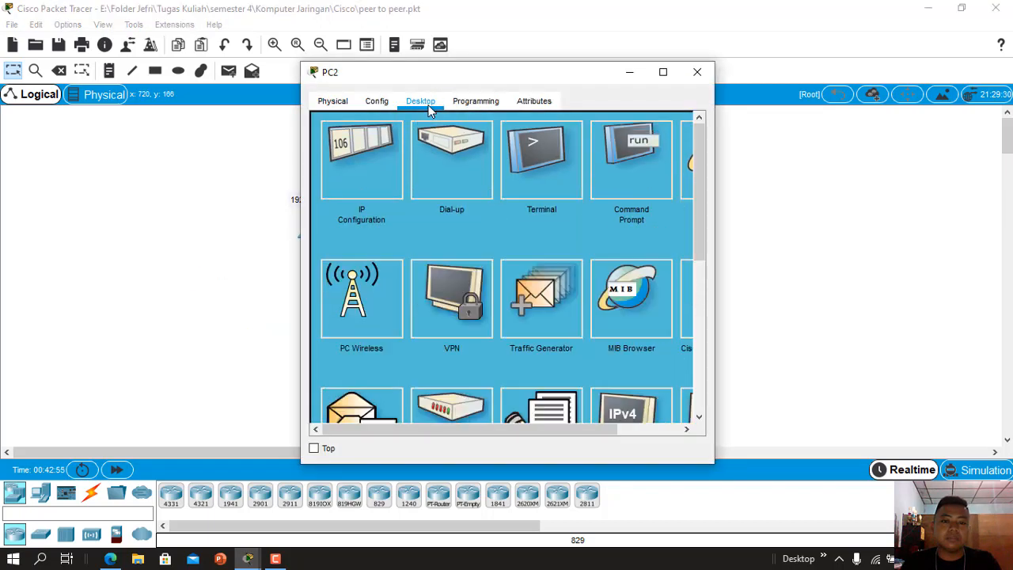
{"action": "left_click", "coordinate": [384, 149]}
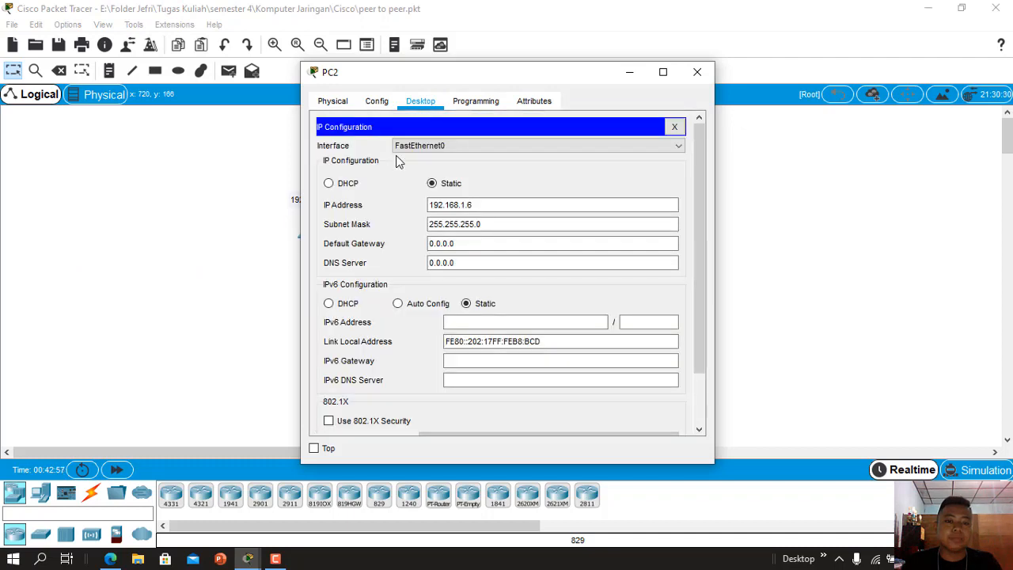
{"action": "left_click", "coordinate": [376, 109]}
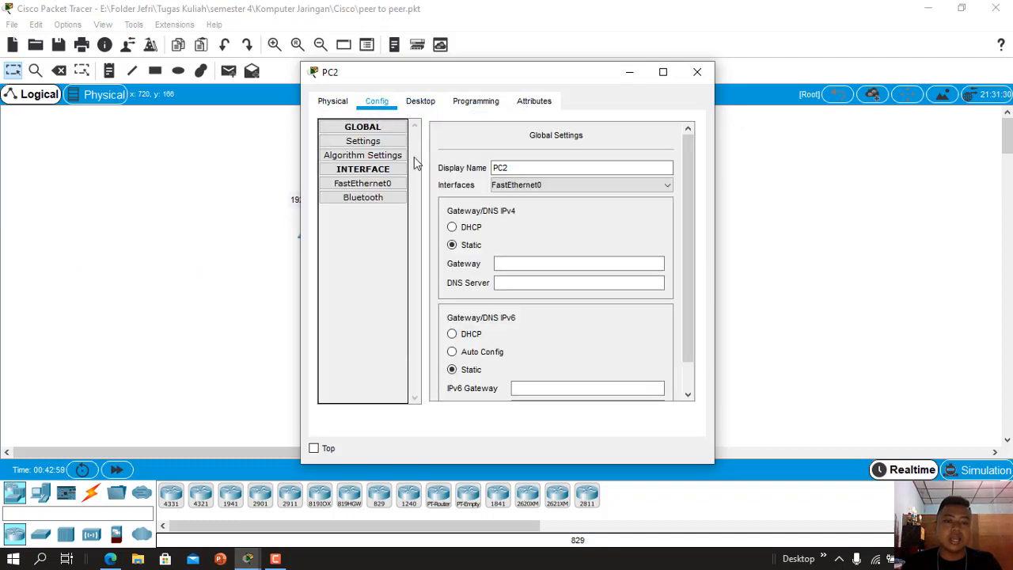
{"action": "left_click", "coordinate": [384, 184]}
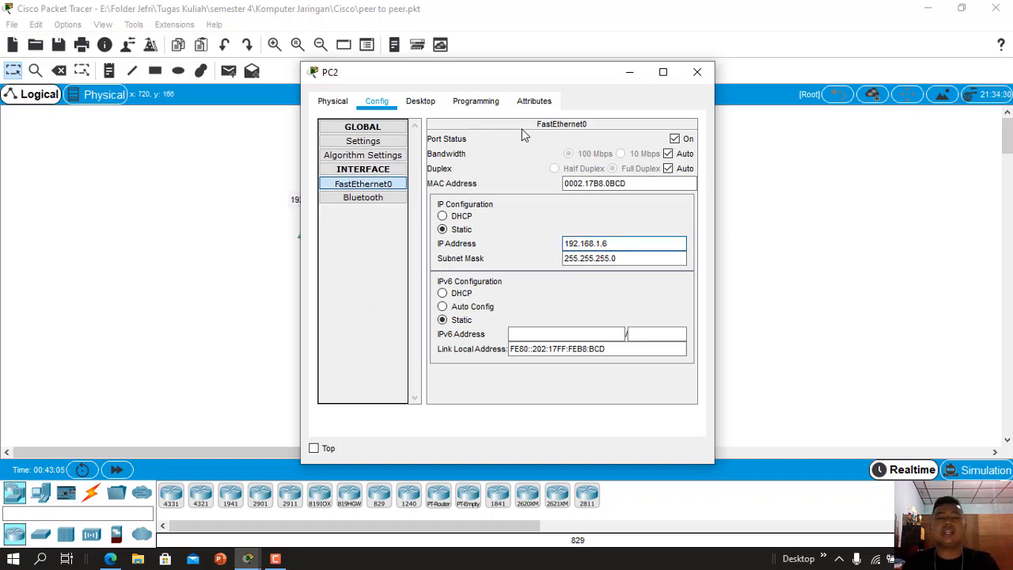
{"action": "left_click", "coordinate": [420, 102]}
{"action": "left_click", "coordinate": [465, 107]}
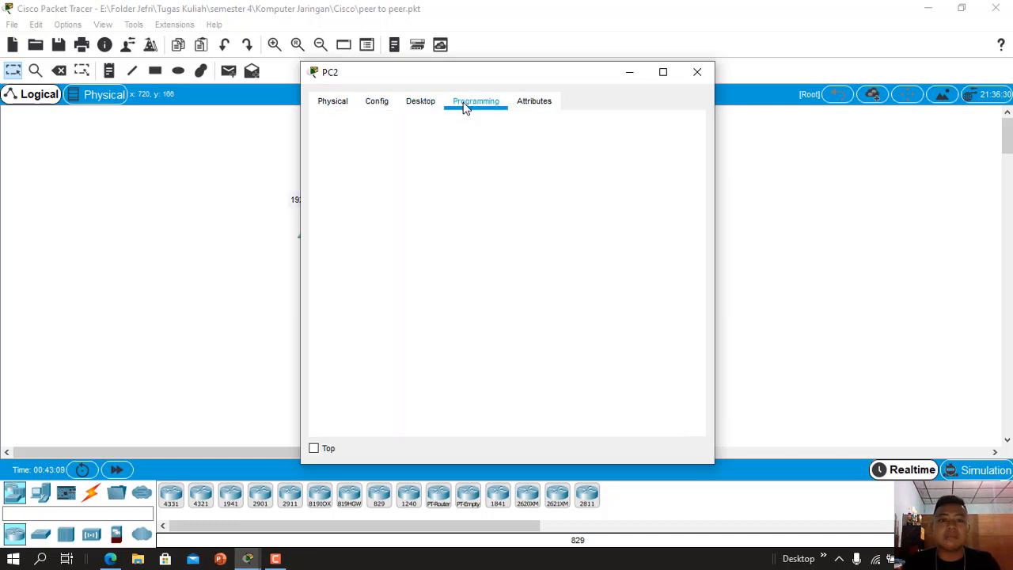
{"action": "left_click", "coordinate": [333, 101]}
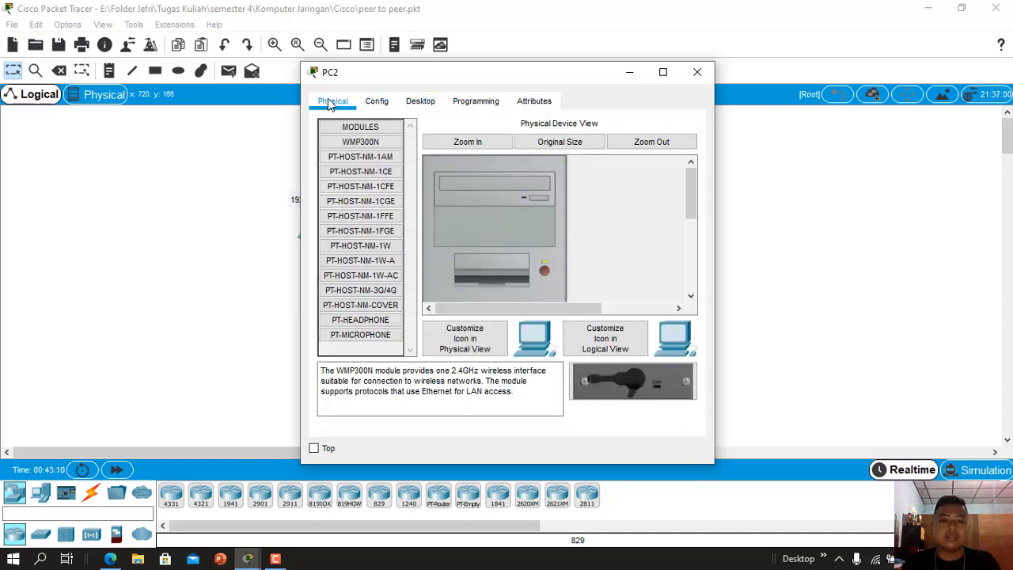
{"action": "left_click", "coordinate": [698, 78]}
Step: Open the Command Prompt on PC2 and move its window aside to uncover the topology
{"action": "left_click", "coordinate": [531, 228]}
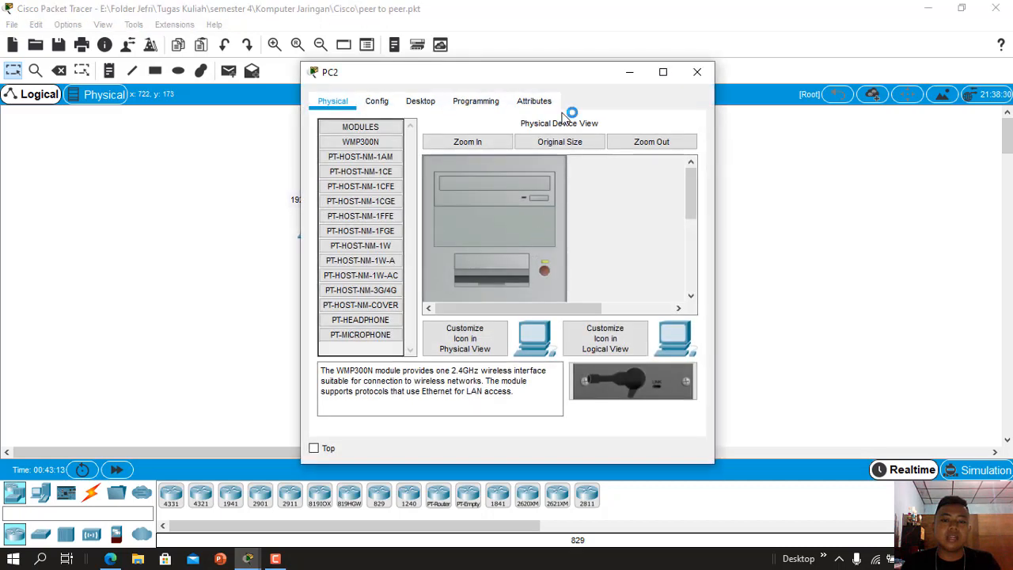
{"action": "left_click", "coordinate": [484, 105]}
{"action": "left_click", "coordinate": [427, 106]}
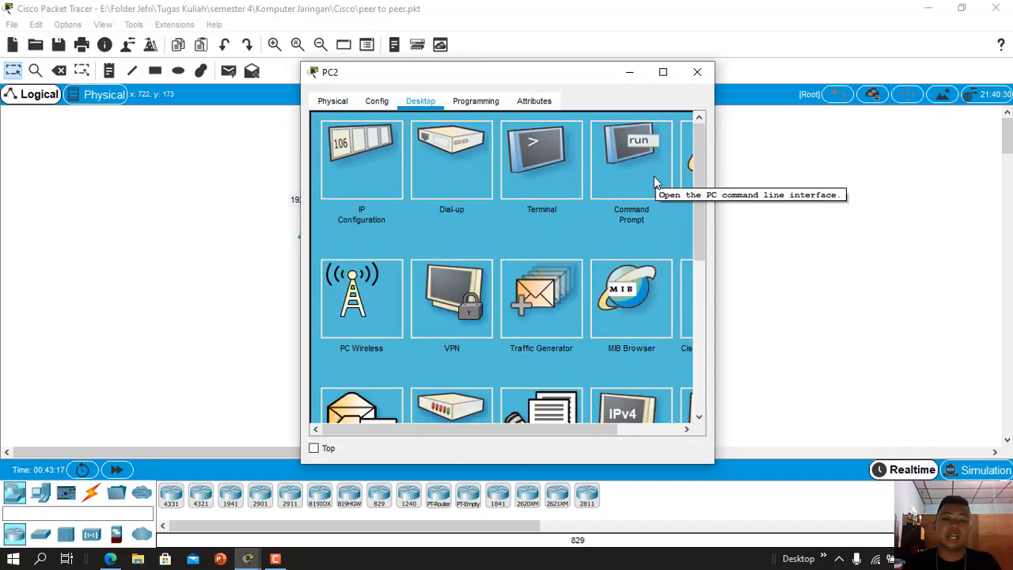
{"action": "left_click", "coordinate": [631, 158]}
{"action": "left_click_drag", "start_coordinate": [562, 83], "coordinate": [830, 105]}
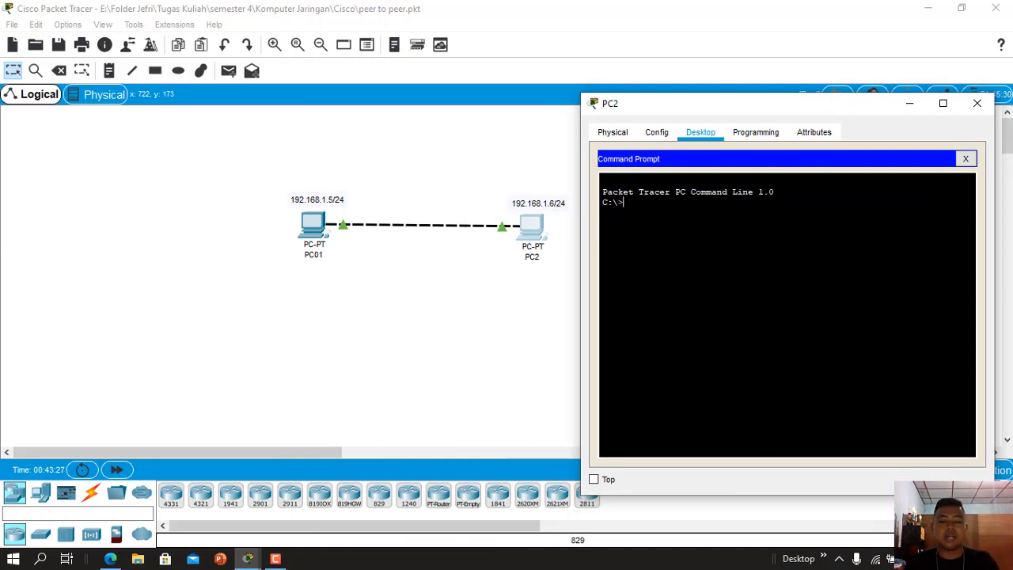
{"action": "type", "text": "192.1"}
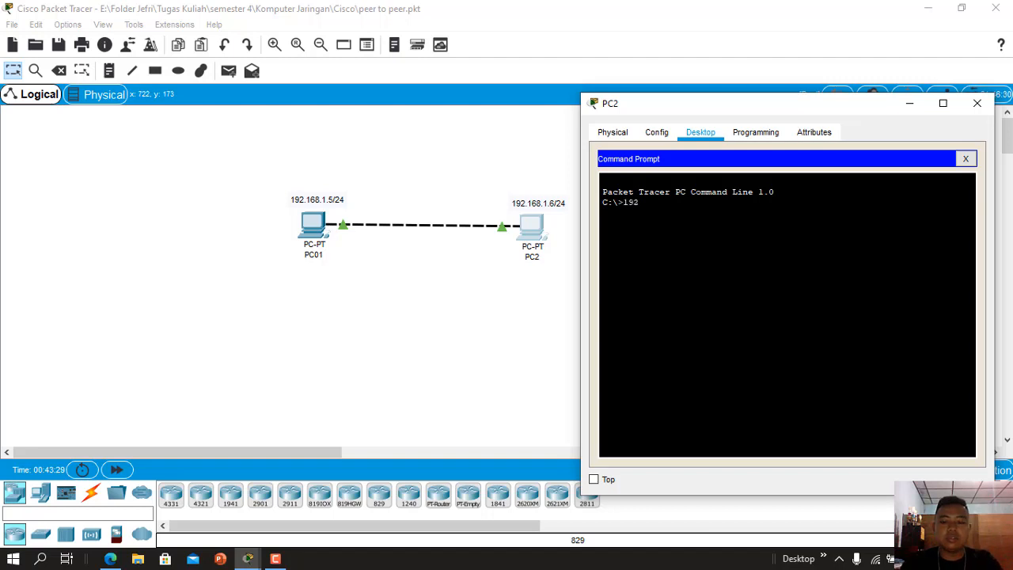
{"action": "key", "text": "BackSpace"}
{"action": "key", "text": "BackSpace"}
{"action": "key", "text": "BackSpace"}
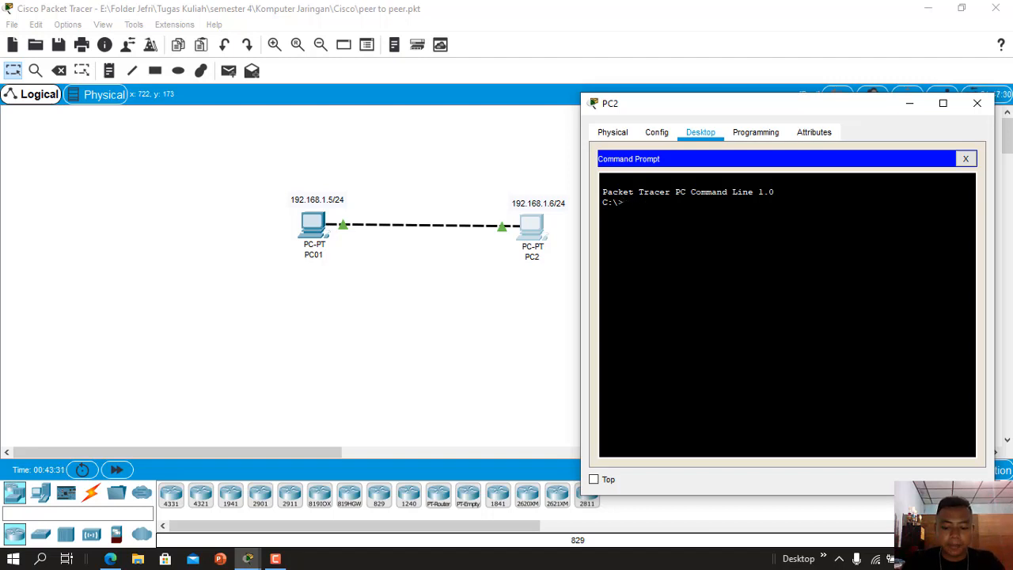
Step: Ping PC01 at 192.168.1.5 from PC2's Command Prompt, and close the device window
{"action": "type", "text": "ping 192.168.1"}
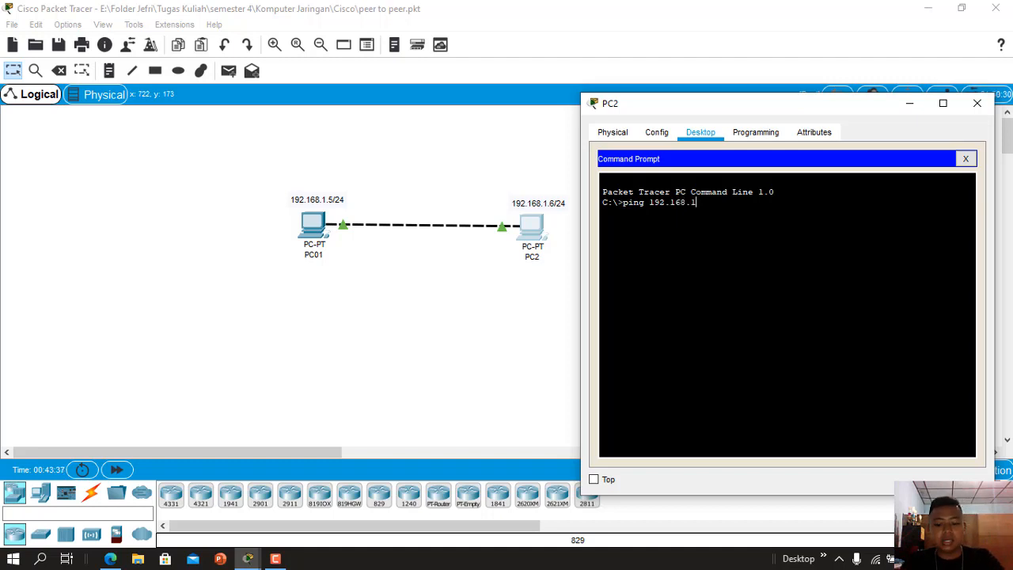
{"action": "type", "text": ".5"}
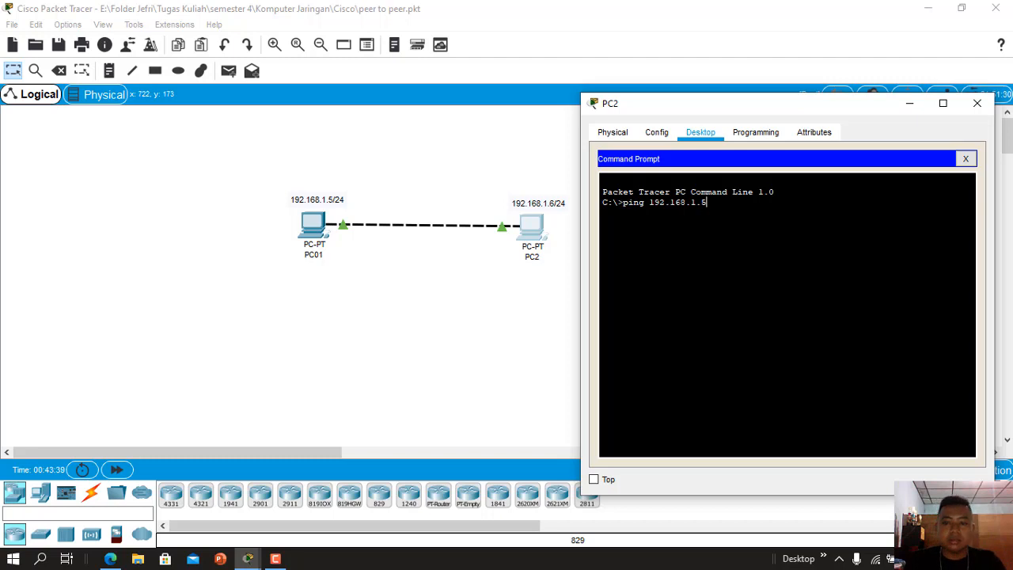
{"action": "key", "text": "Return"}
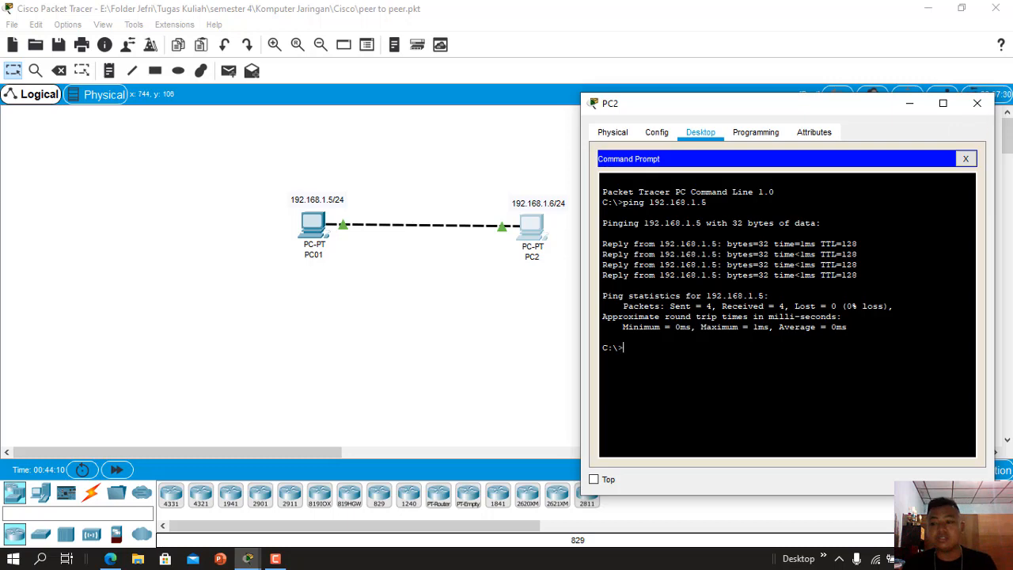
{"action": "left_click", "coordinate": [978, 104]}
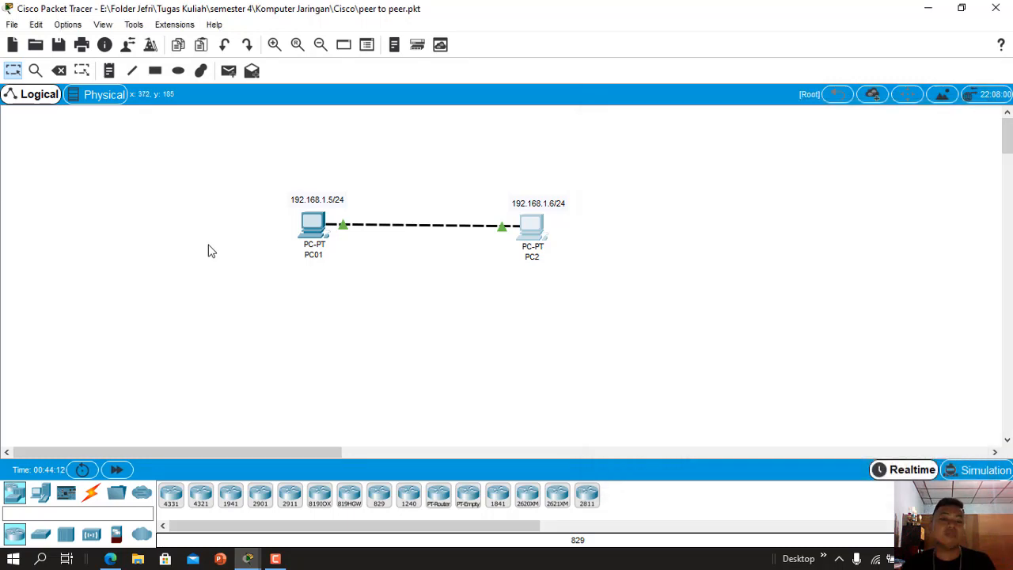
Step: Ping PC2 at 192.168.1.6 from PC01's Command Prompt, and close the device window
{"action": "left_click", "coordinate": [319, 228]}
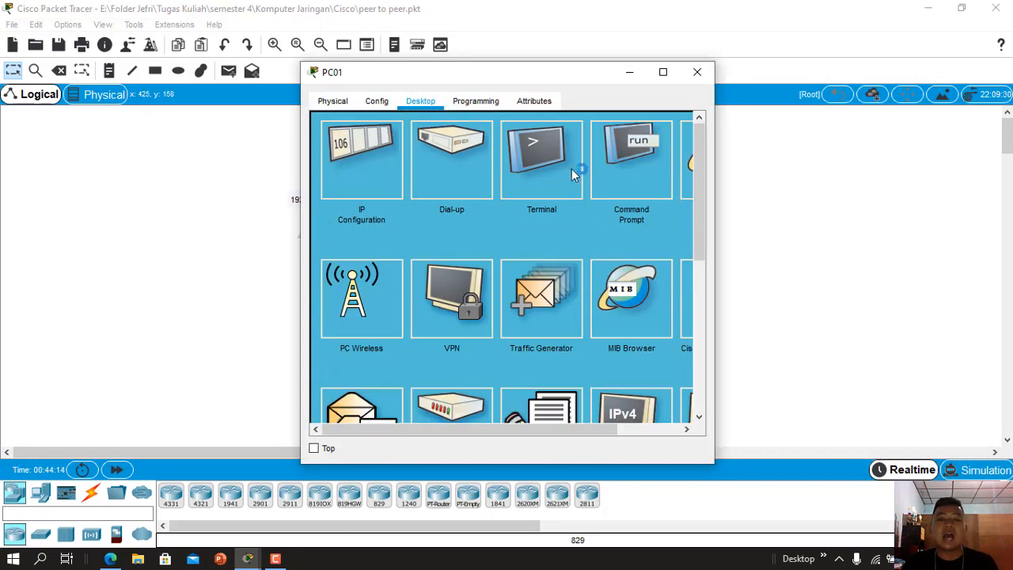
{"action": "left_click", "coordinate": [631, 169]}
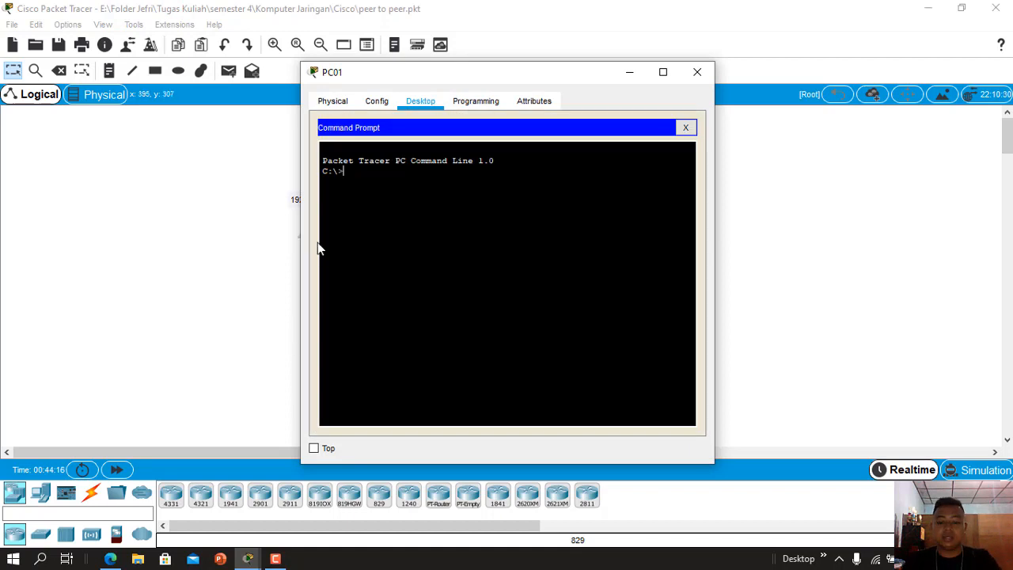
{"action": "type", "text": "ping"}
{"action": "type", "text": "192"}
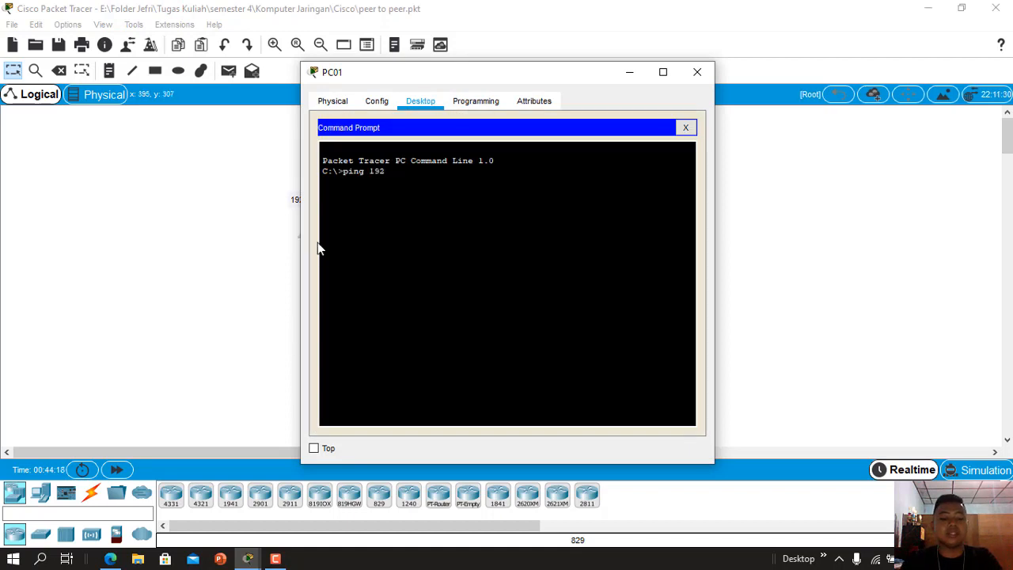
{"action": "type", "text": ".1"}
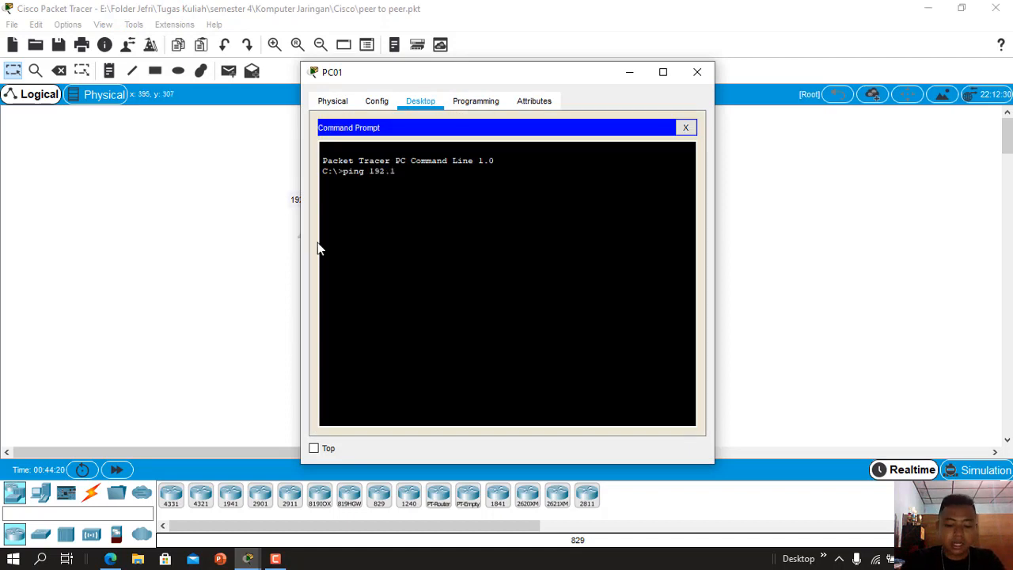
{"action": "type", "text": "68.1."}
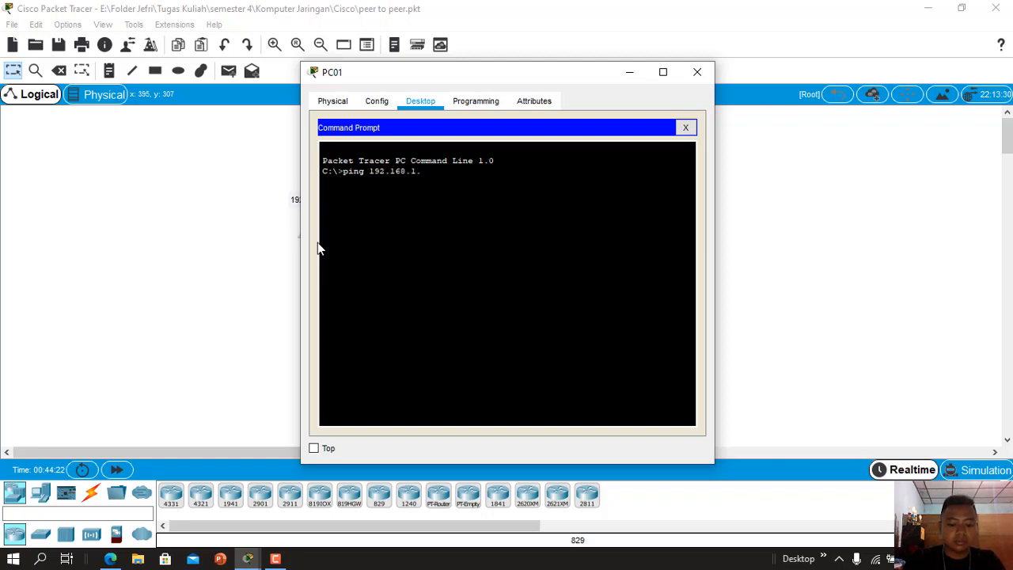
{"action": "type", "text": "6"}
{"action": "key", "text": "Return"}
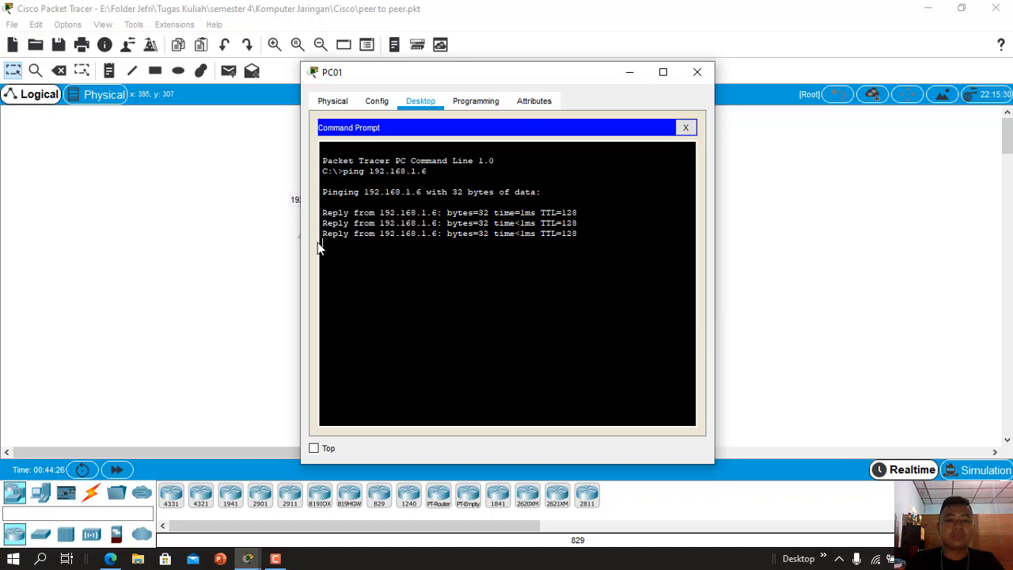
{"action": "left_click", "coordinate": [697, 73]}
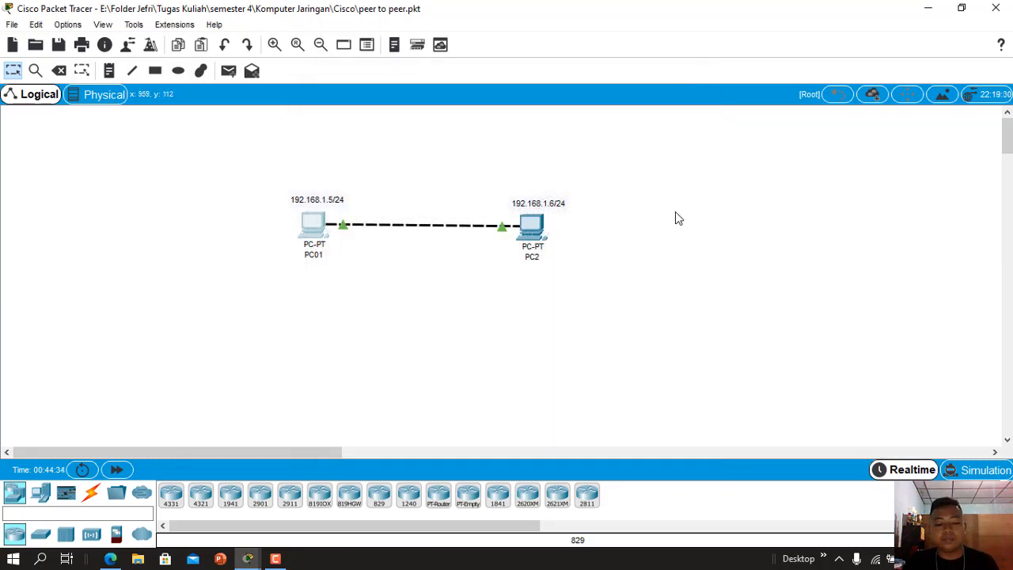
Step: Switch to the Packet Tracer window that has the Clientt server.pkt project open
{"action": "mouse_move", "coordinate": [249, 562]}
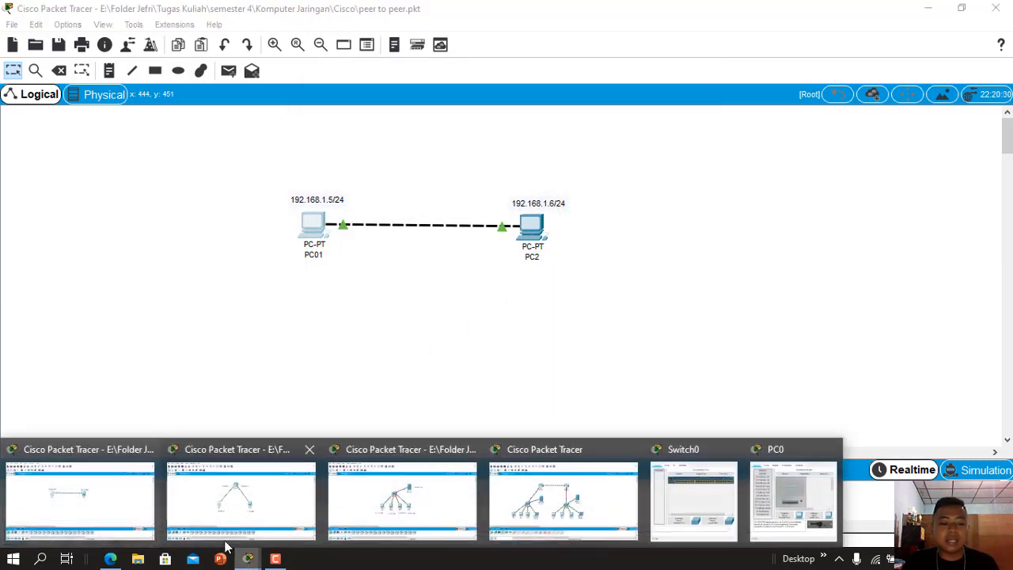
{"action": "left_click", "coordinate": [404, 512]}
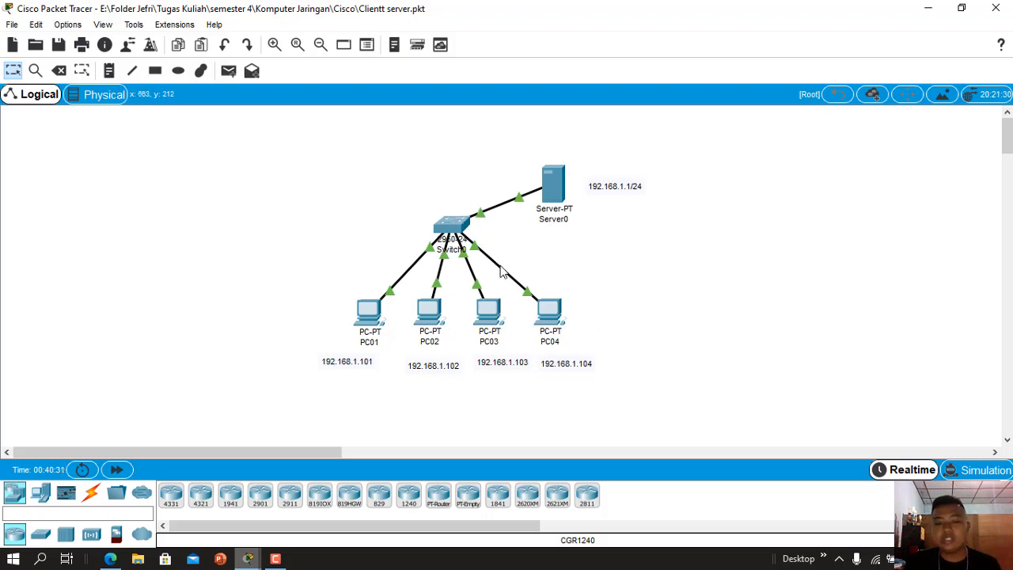
{"action": "mouse_move", "coordinate": [454, 225]}
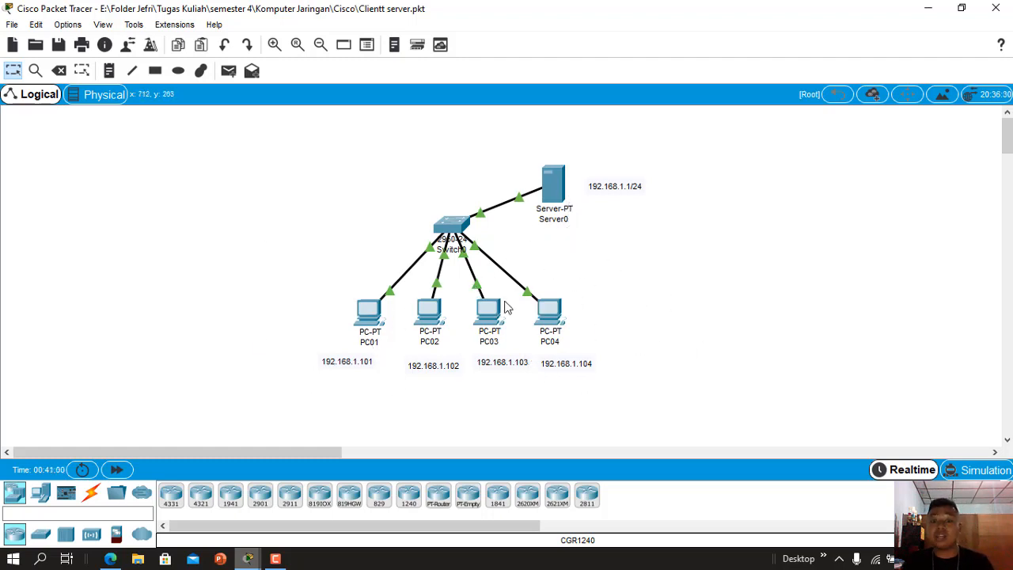
Step: Examine the static IP address and subnet mask in PC01's IP Configuration in the client-server topology, and close the configuration
{"action": "left_click", "coordinate": [377, 320]}
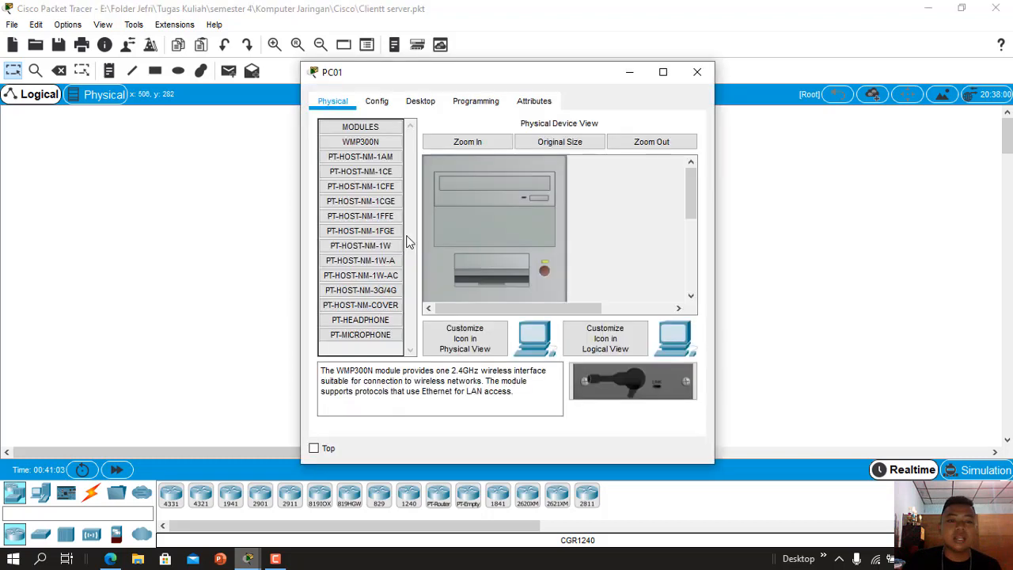
{"action": "left_click", "coordinate": [422, 102]}
{"action": "left_click", "coordinate": [383, 153]}
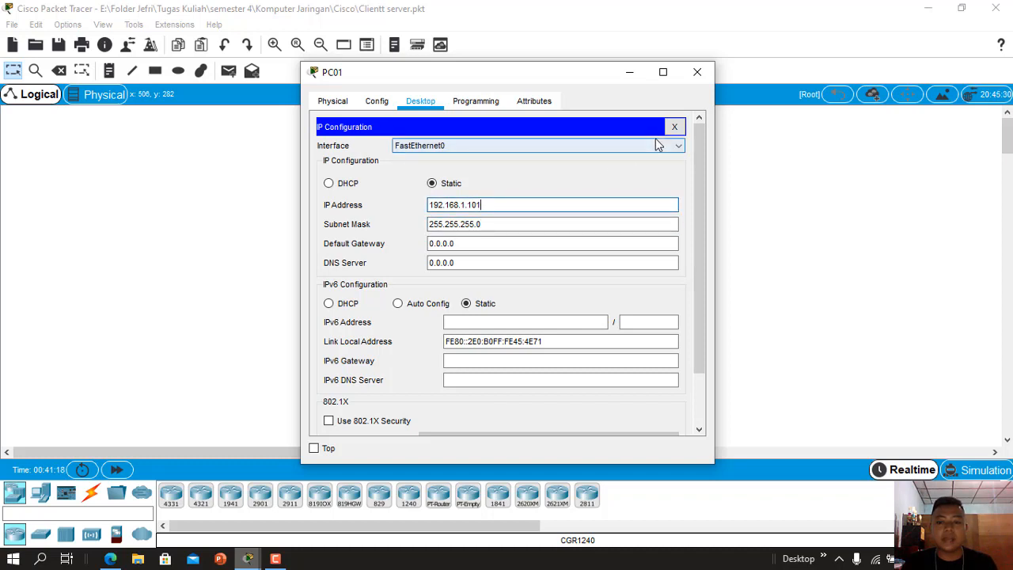
{"action": "left_click", "coordinate": [674, 126]}
Step: Open the Command Prompt on PC01, move its window off the topology, and ping Server0 at 192.168.1.1
{"action": "left_click", "coordinate": [633, 176]}
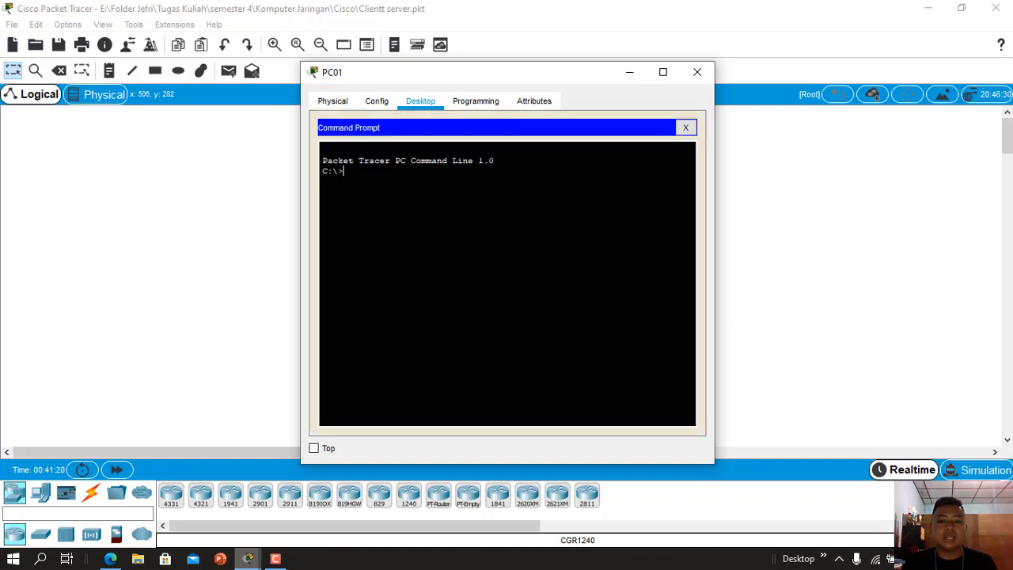
{"action": "left_click_drag", "start_coordinate": [565, 89], "coordinate": [944, 110]}
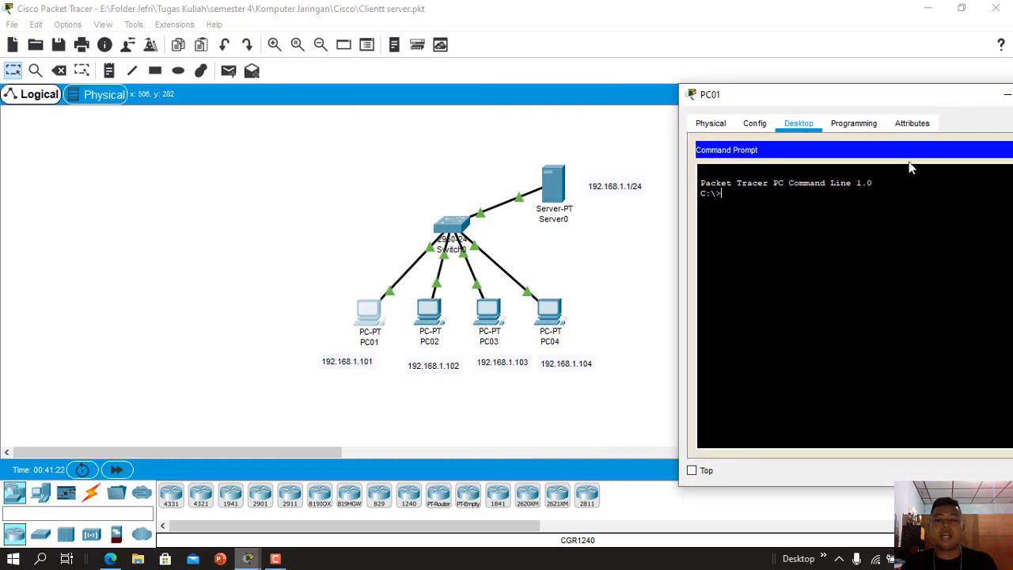
{"action": "type", "text": "pin"}
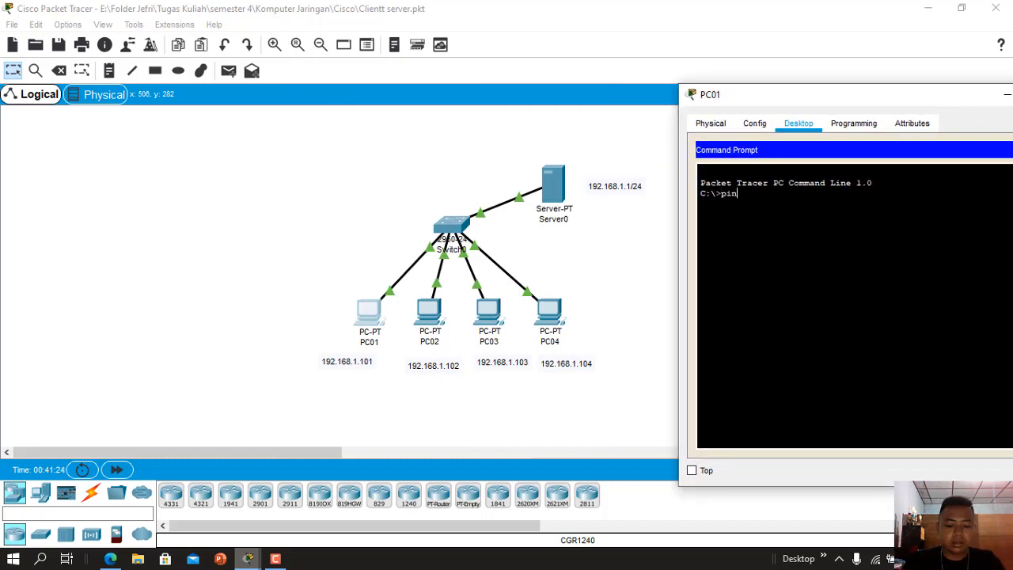
{"action": "type", "text": "g 192.1"}
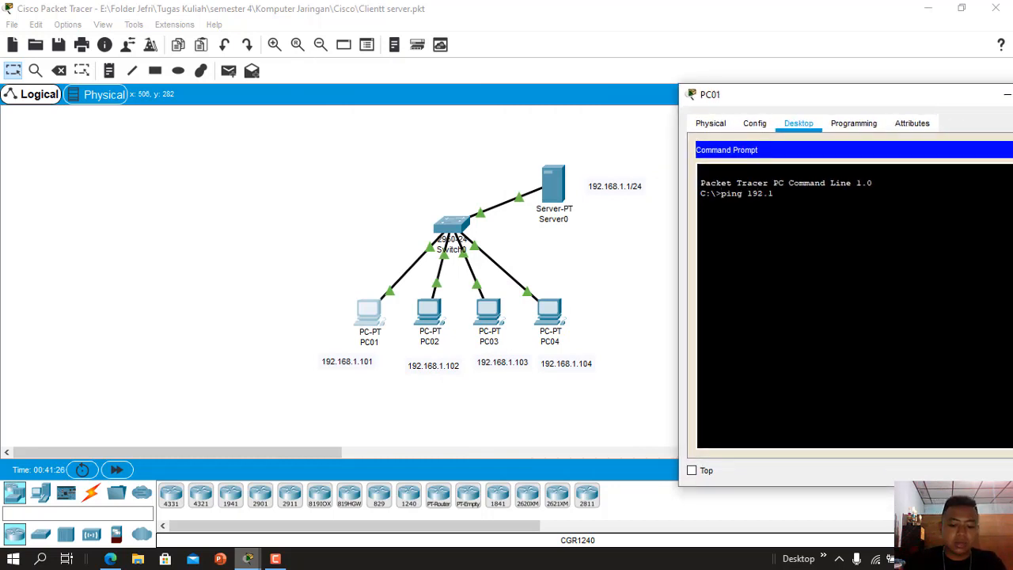
{"action": "type", "text": "68.1.1"}
{"action": "key", "text": "Return"}
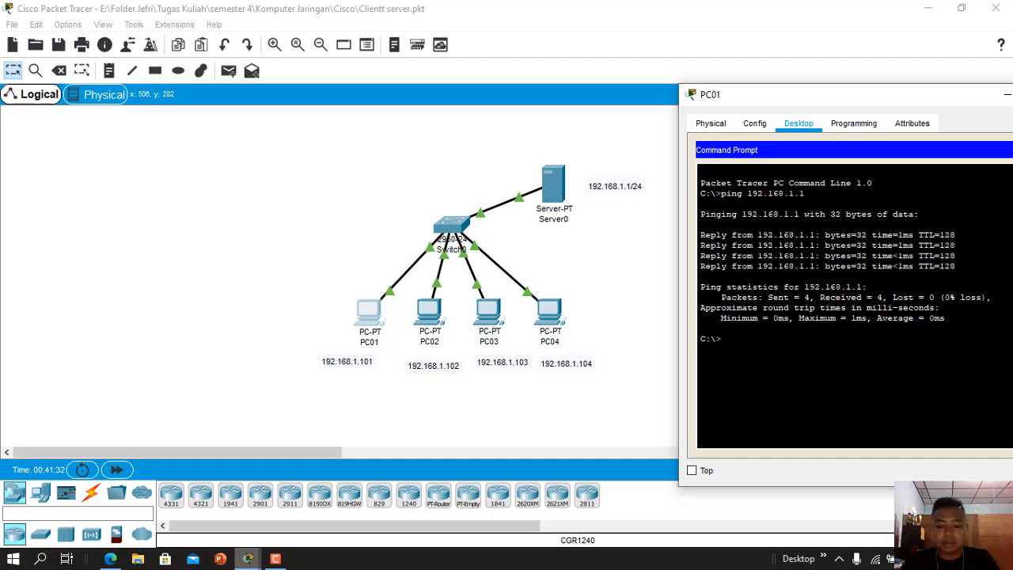
Step: Ping PC02 at 192.168.1.102 from PC01's Command Prompt, and close the device window
{"action": "type", "text": "ping"}
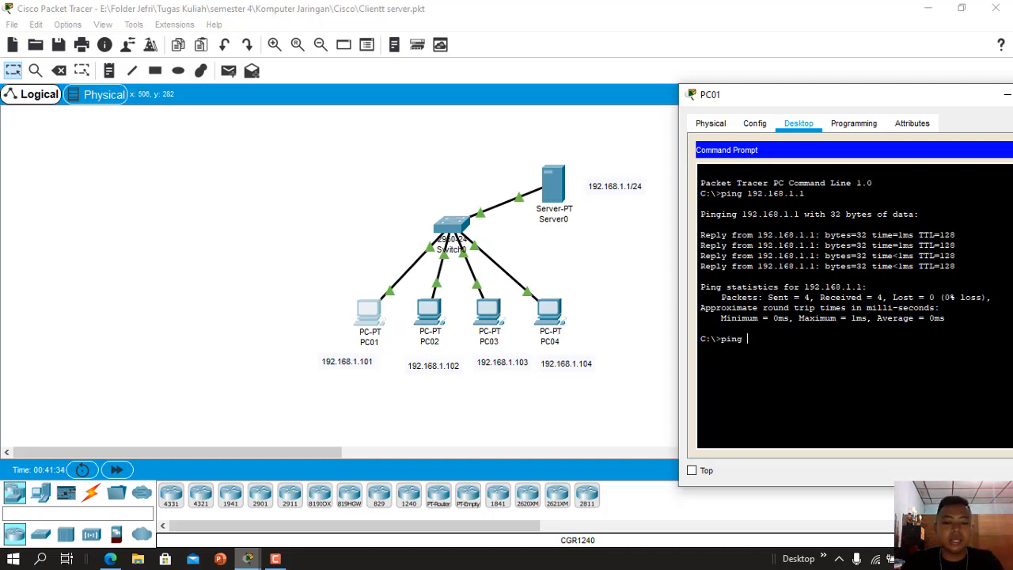
{"action": "type", "text": " 192.1"}
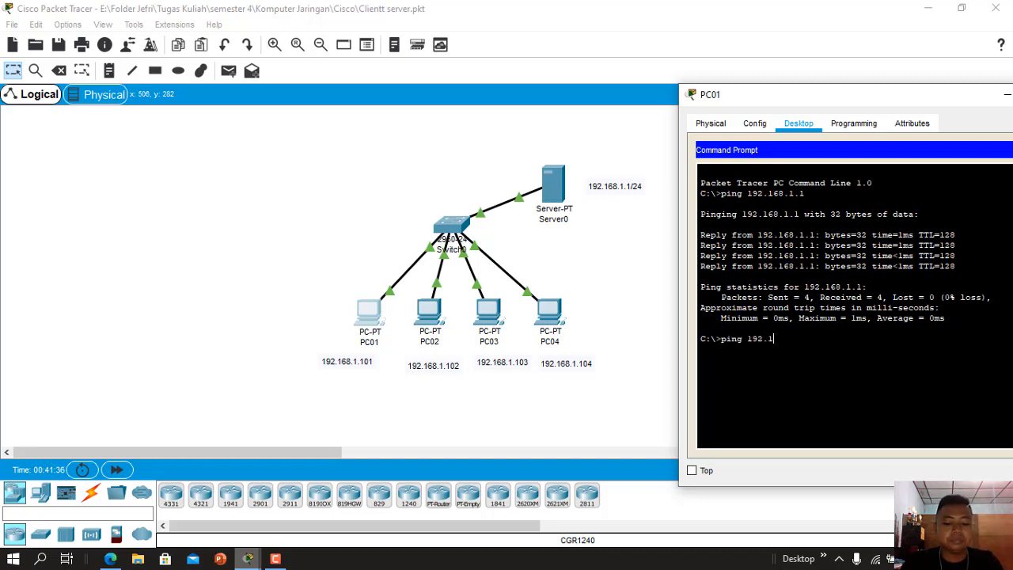
{"action": "type", "text": "68.1.102"}
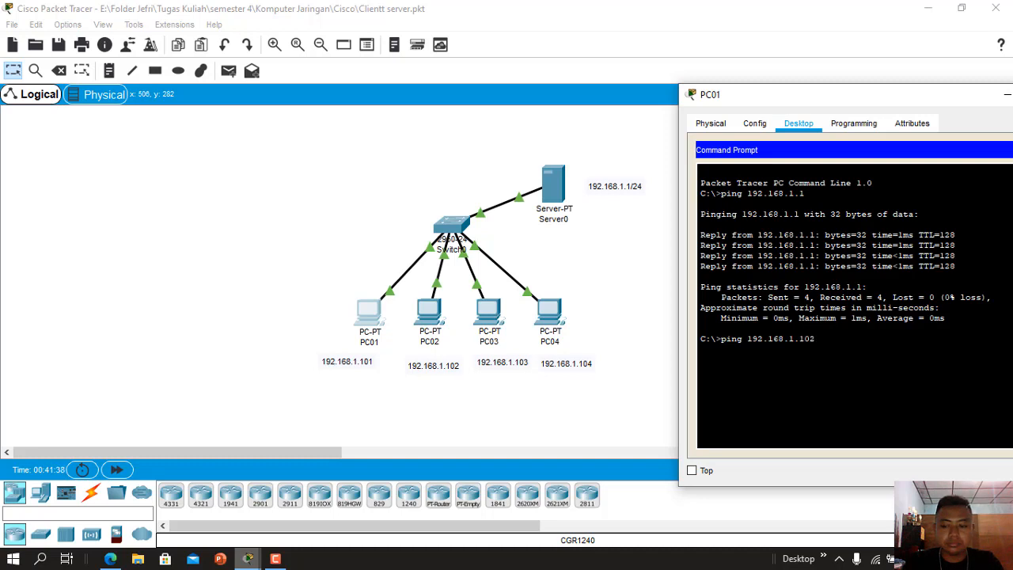
{"action": "key", "text": "Return"}
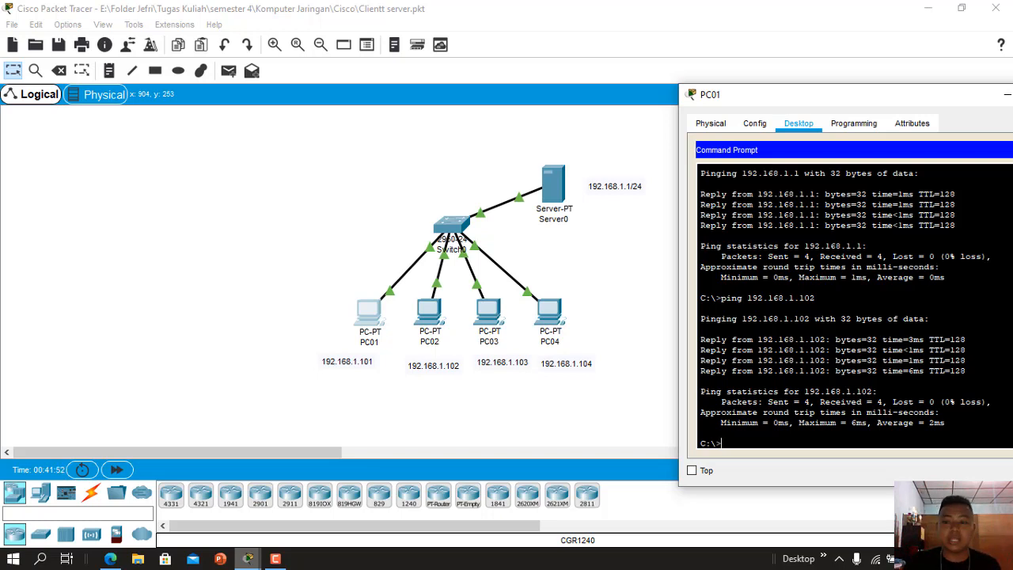
{"action": "left_click_drag", "start_coordinate": [910, 98], "coordinate": [875, 113]}
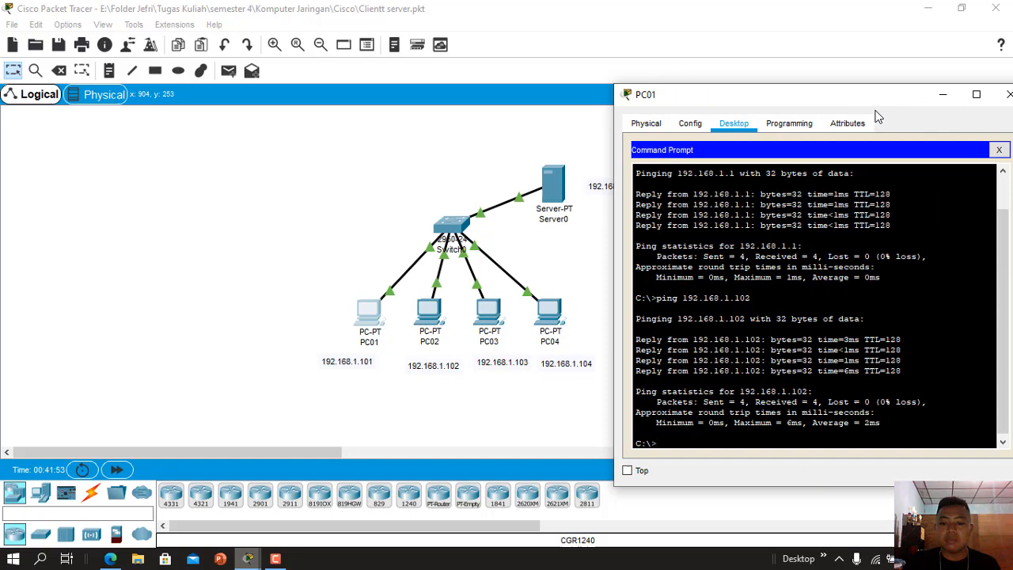
{"action": "left_click", "coordinate": [1007, 94]}
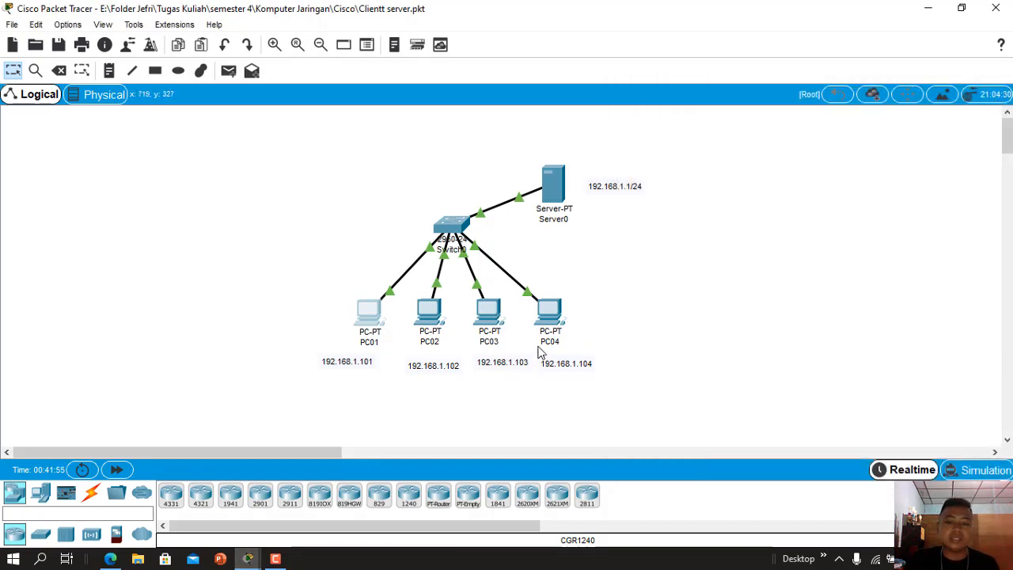
Step: Open the Command Prompt on PC04, move its window off the topology, and ping PC02 at 192.168.1.102
{"action": "left_click", "coordinate": [548, 317]}
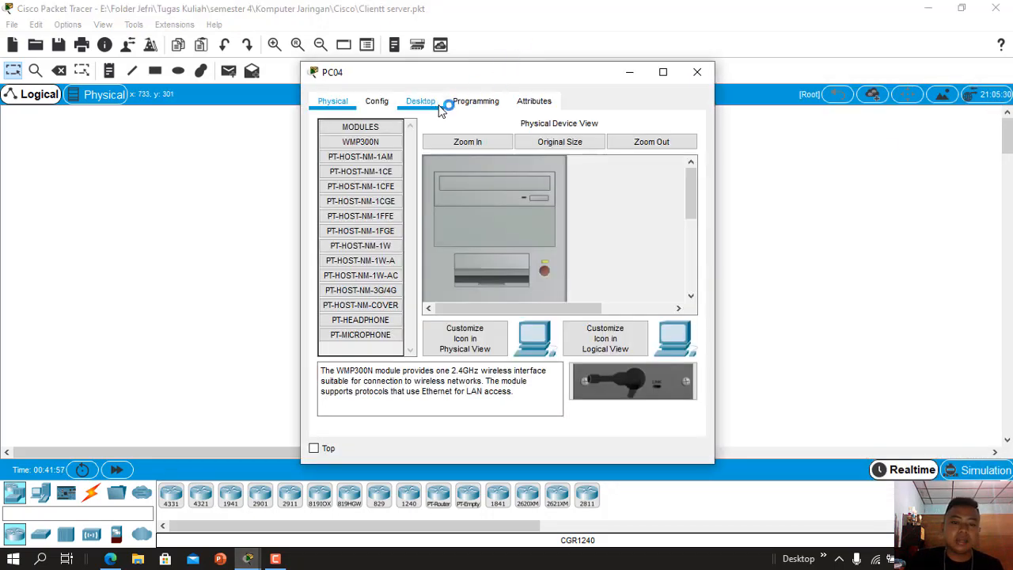
{"action": "left_click", "coordinate": [437, 106]}
{"action": "left_click", "coordinate": [615, 172]}
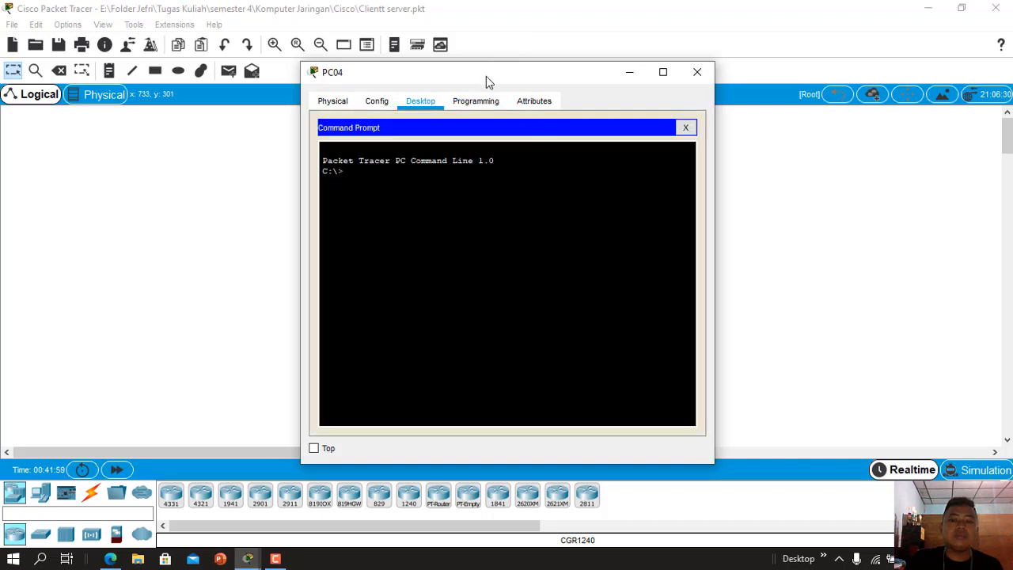
{"action": "left_click_drag", "start_coordinate": [486, 76], "coordinate": [843, 82]}
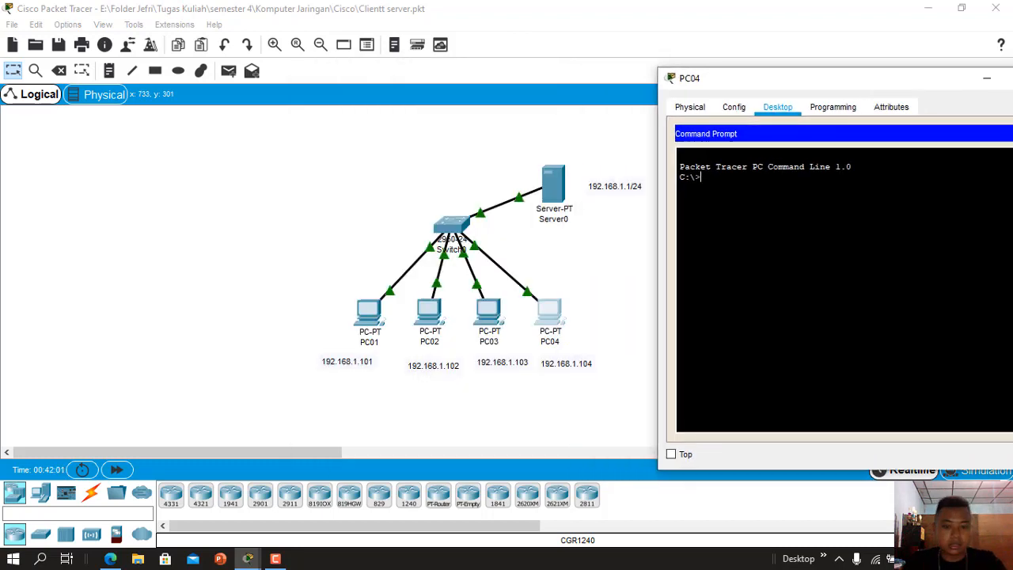
{"action": "type", "text": "pin"}
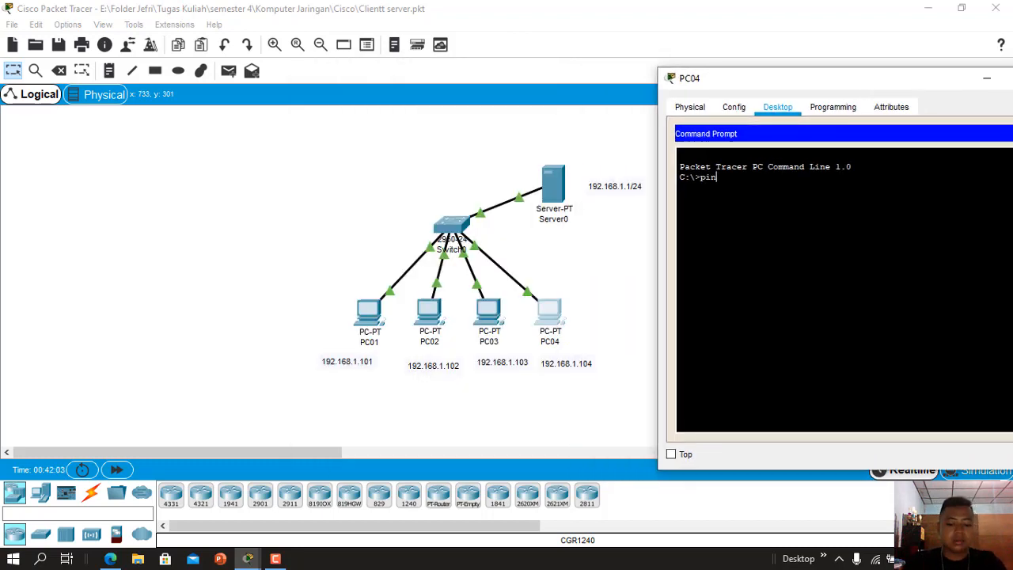
{"action": "type", "text": "g 192.16"}
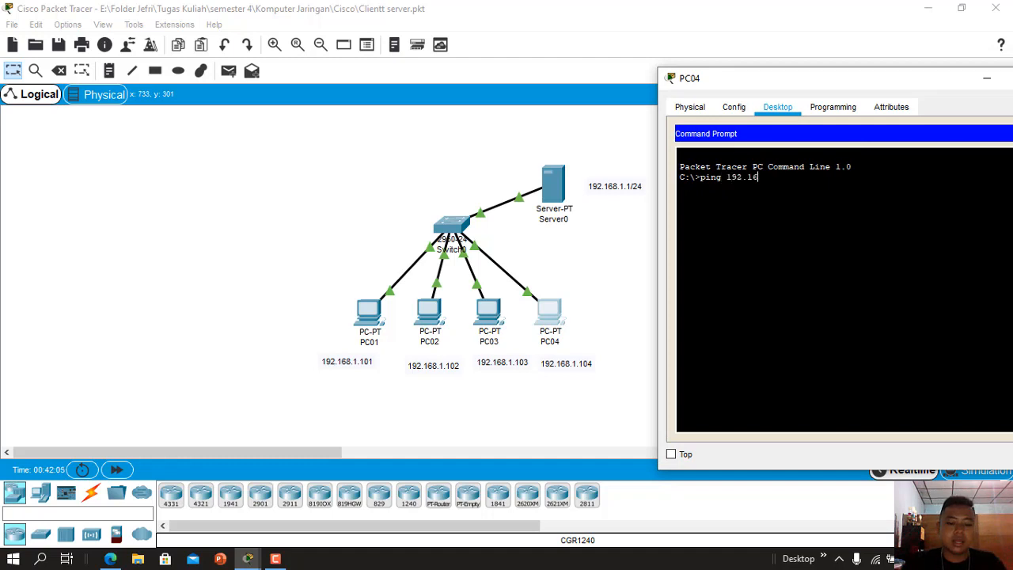
{"action": "type", "text": "8.1.1"}
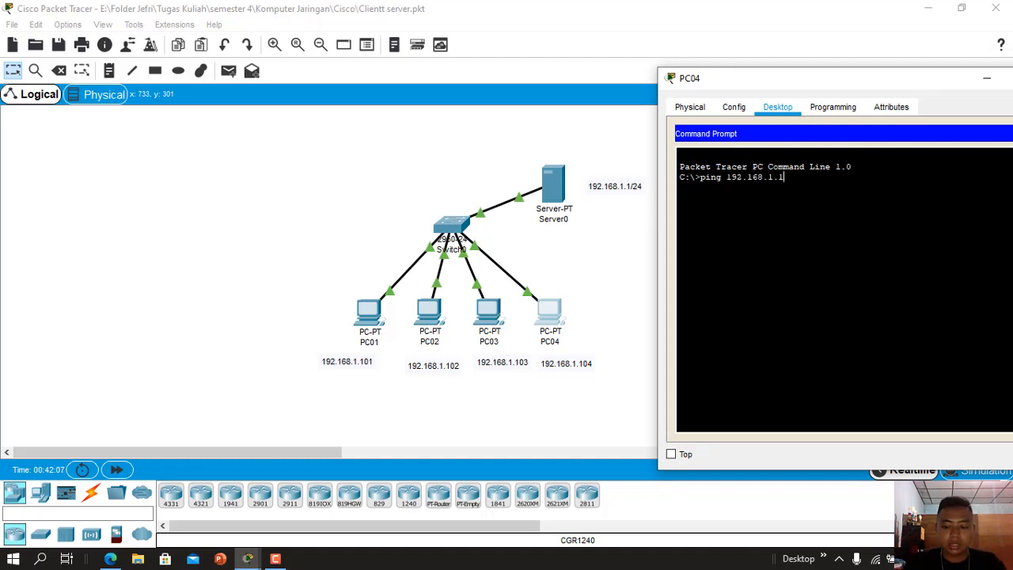
{"action": "type", "text": "02"}
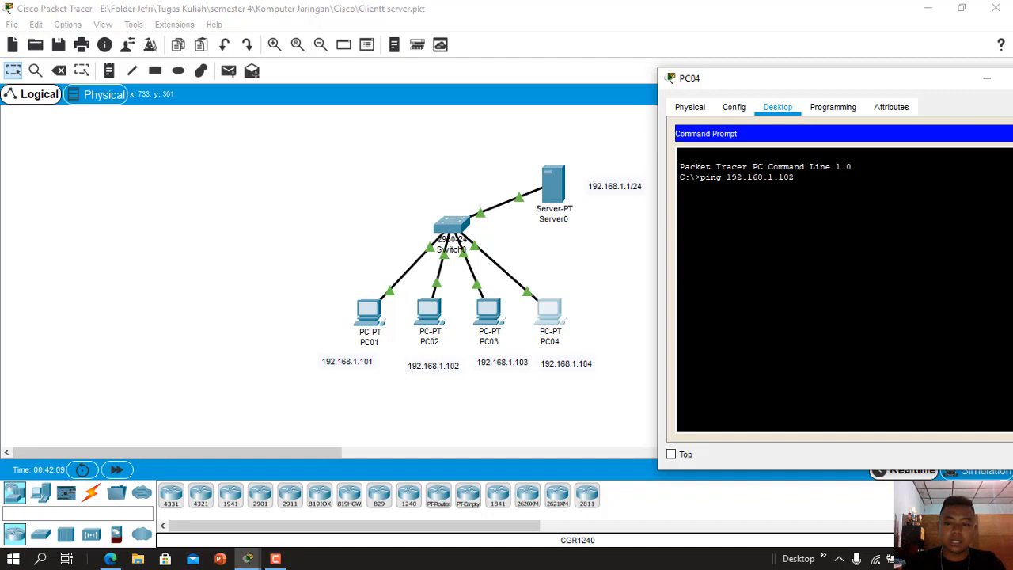
{"action": "key", "text": "Return"}
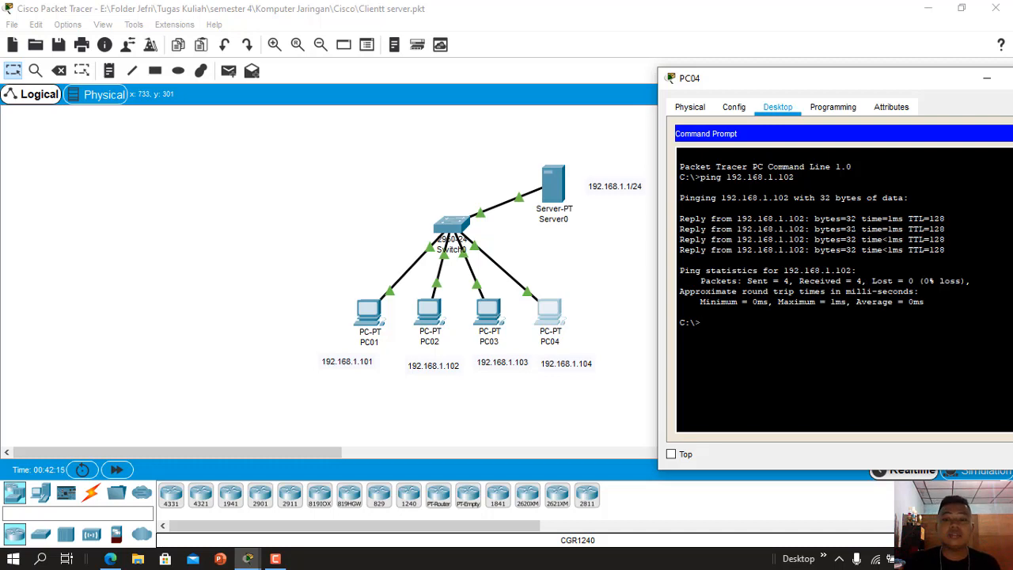
Step: Close PC04's window and switch to the Router.pkt project with Router0 linking PC01 and PC02
{"action": "left_click_drag", "start_coordinate": [876, 85], "coordinate": [789, 123]}
{"action": "left_click", "coordinate": [963, 116]}
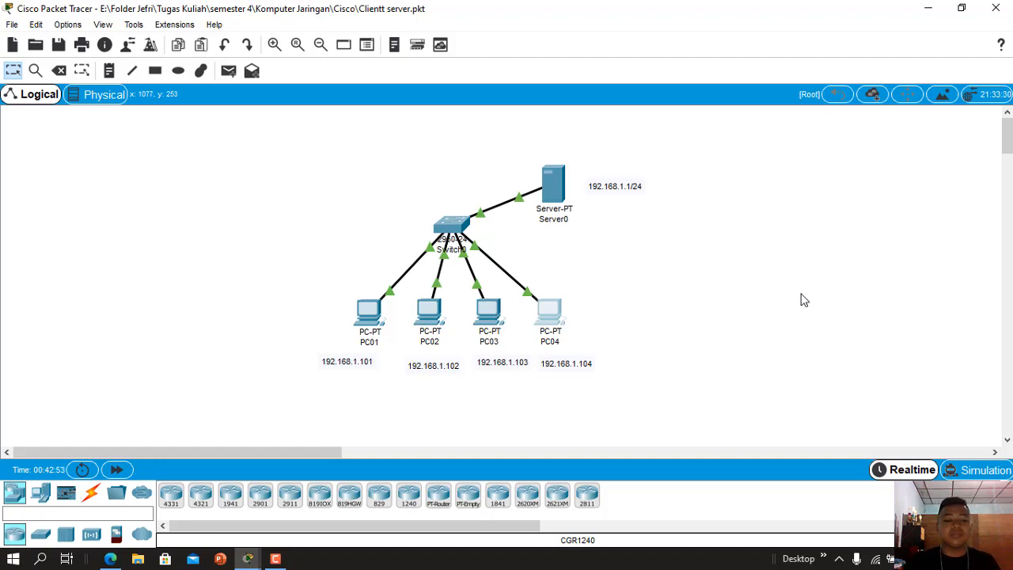
{"action": "mouse_move", "coordinate": [251, 562]}
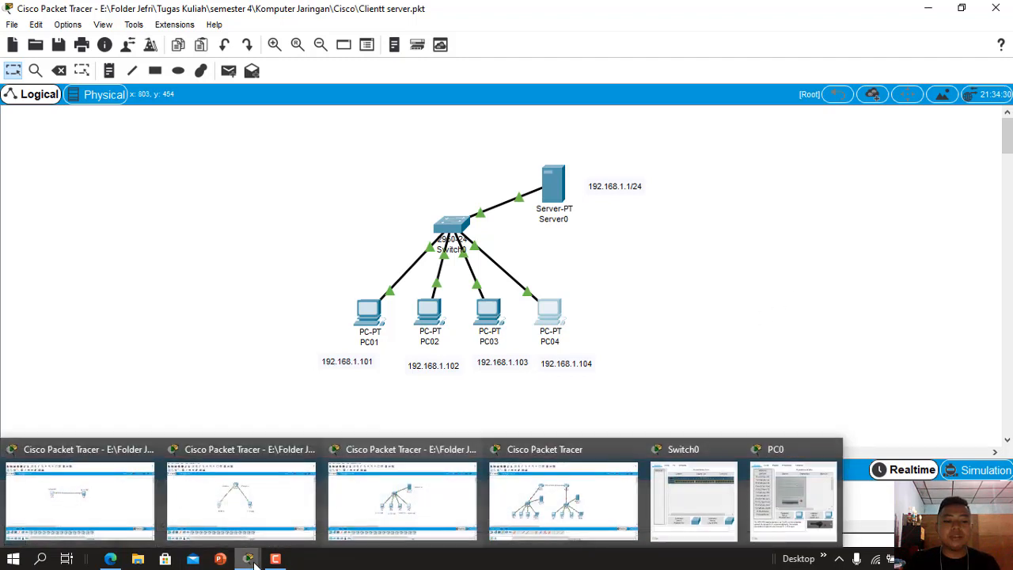
{"action": "left_click", "coordinate": [283, 527]}
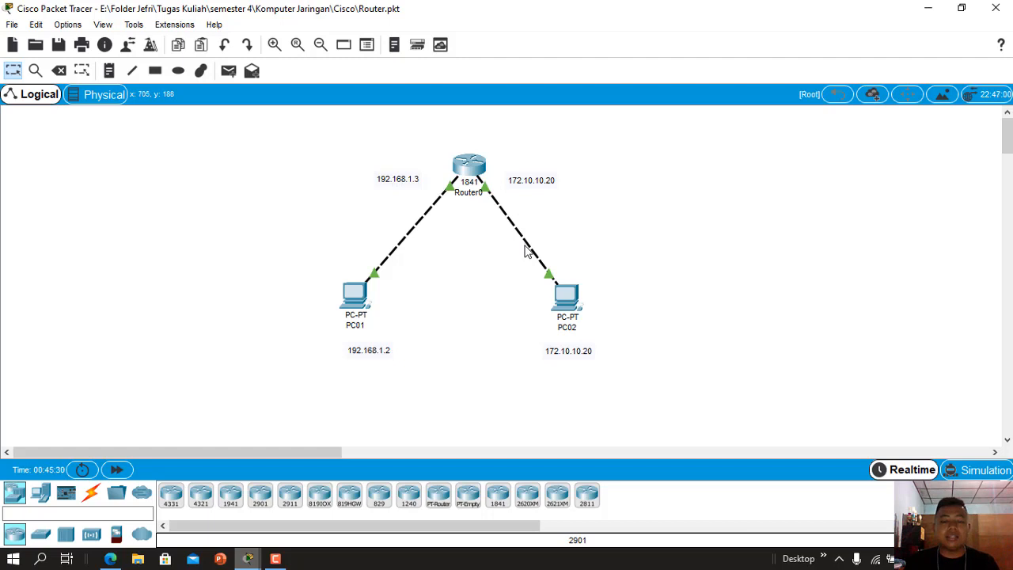
{"action": "mouse_move", "coordinate": [526, 250]}
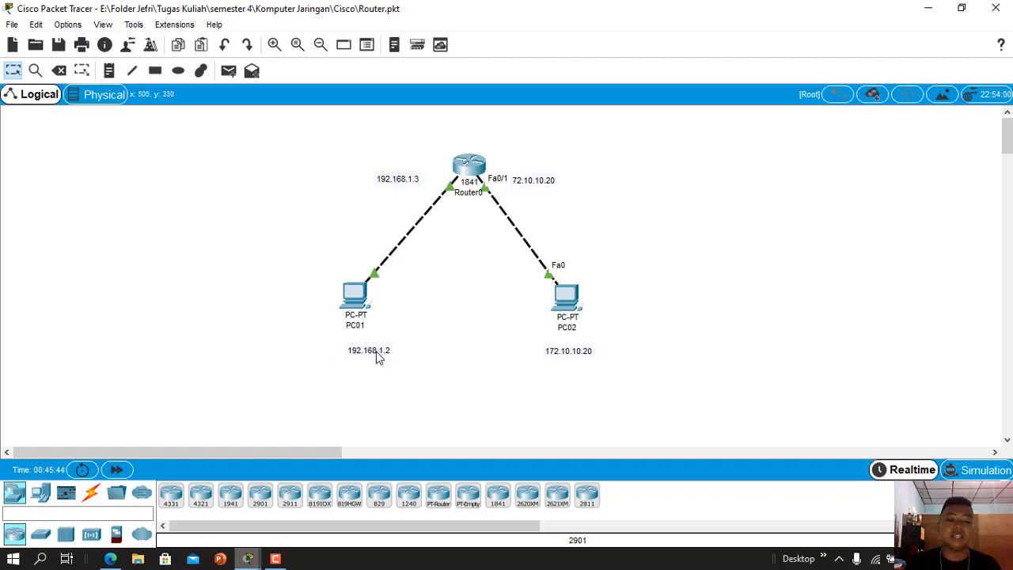
Step: Examine the IP address, subnet mask and default gateway in PC01's IP Configuration, and close its window
{"action": "left_click", "coordinate": [356, 294]}
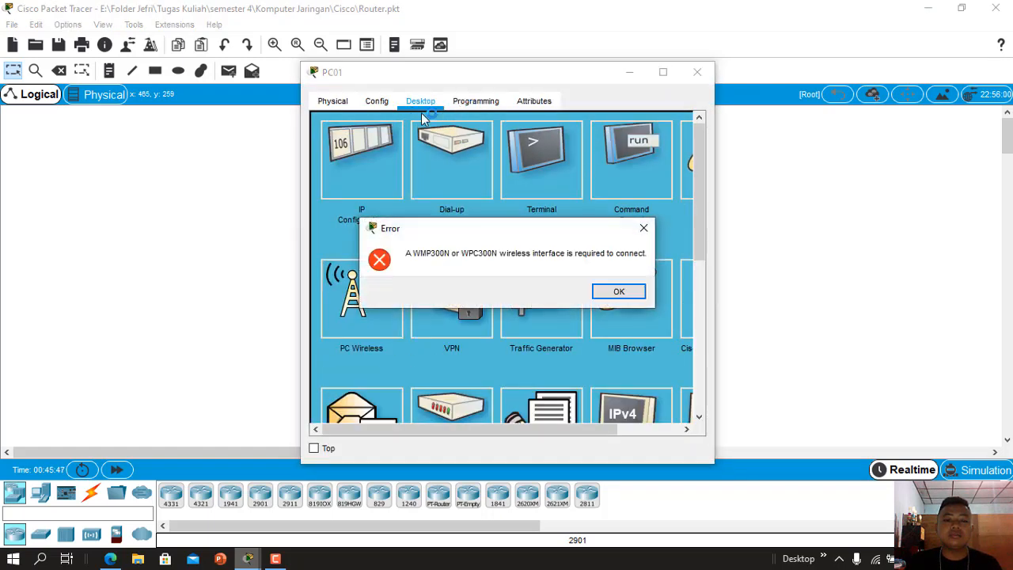
{"action": "left_click", "coordinate": [644, 228]}
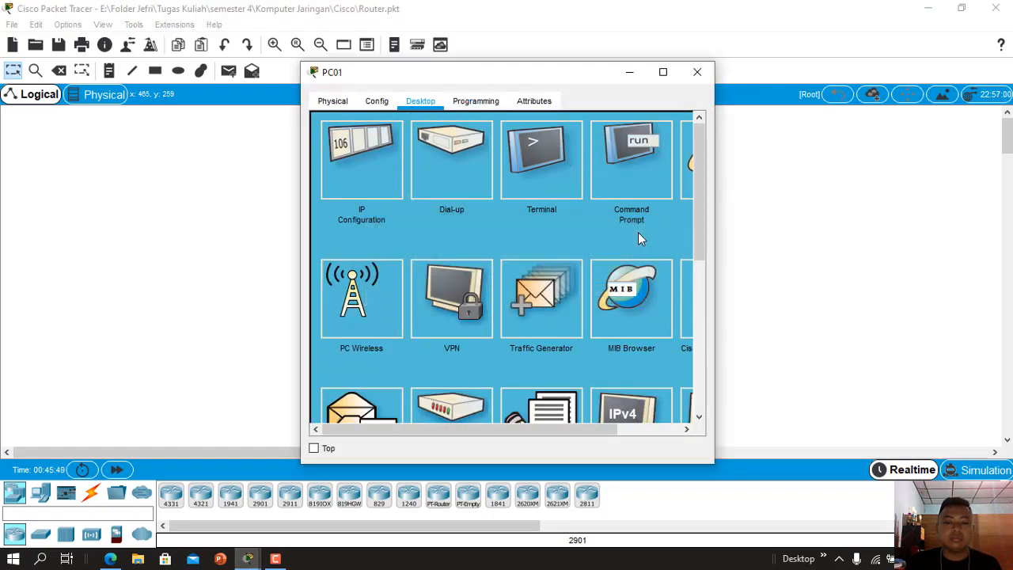
{"action": "left_click", "coordinate": [378, 191]}
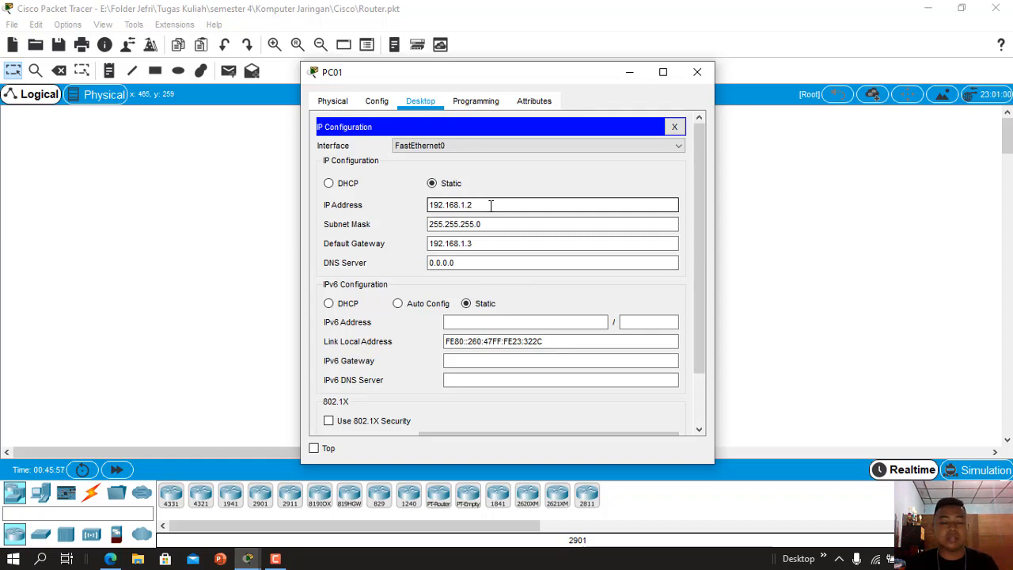
{"action": "left_click_drag", "start_coordinate": [519, 79], "coordinate": [820, 94]}
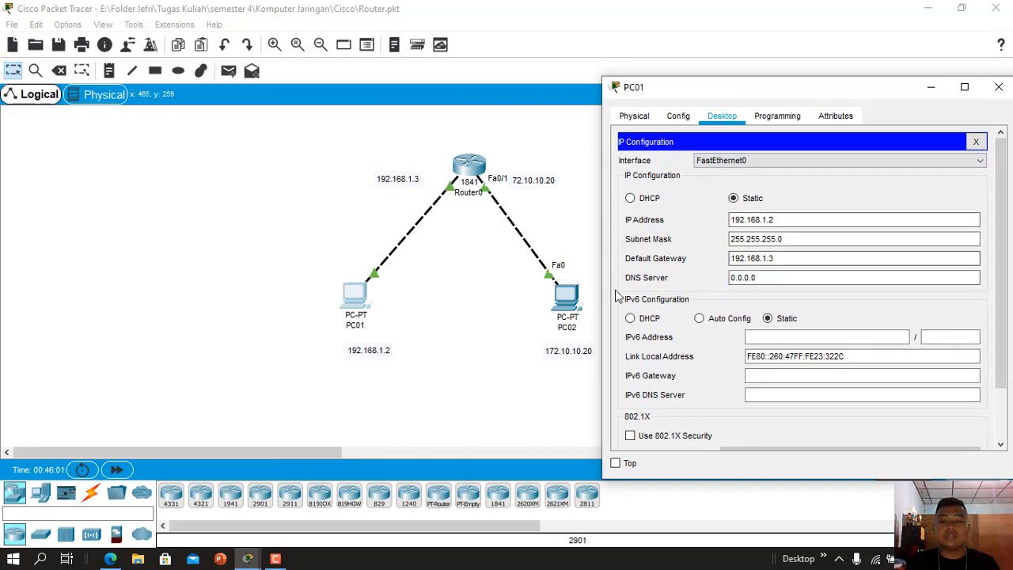
{"action": "left_click", "coordinate": [789, 240]}
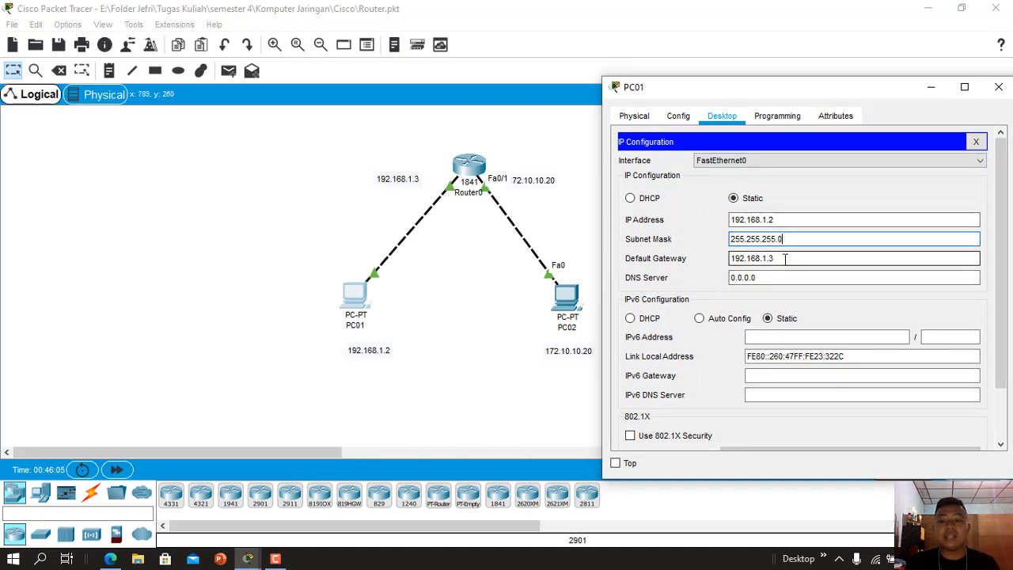
{"action": "left_click", "coordinate": [784, 258]}
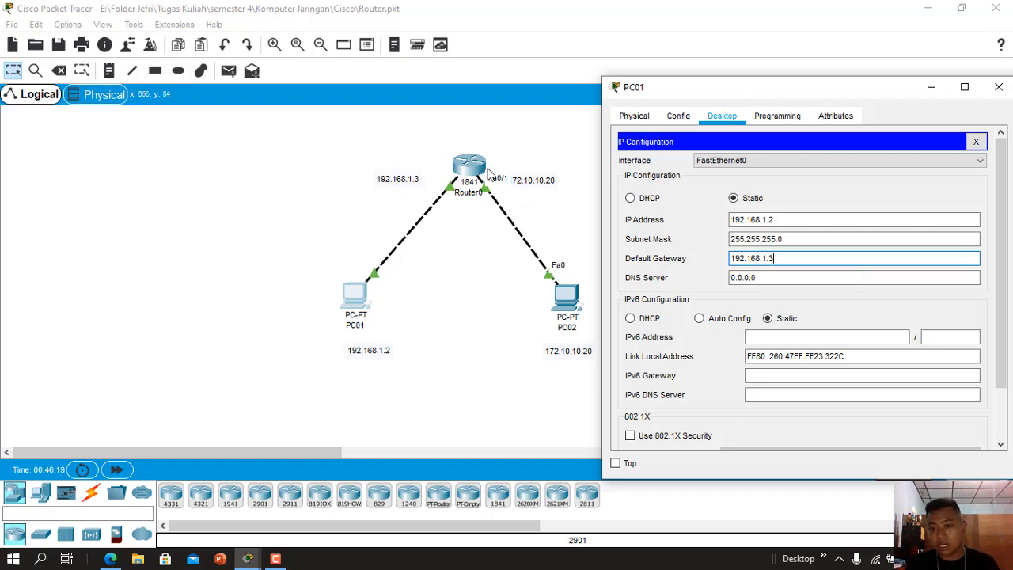
{"action": "left_click", "coordinate": [998, 87]}
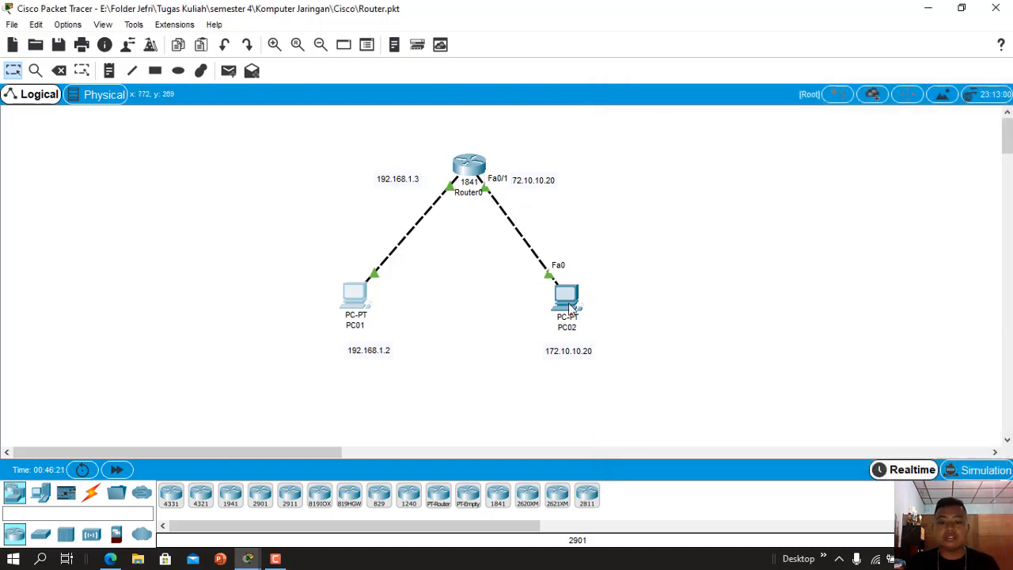
Step: Examine PC02's IP Configuration, keeping its window clear of the topology
{"action": "double_click", "coordinate": [567, 297]}
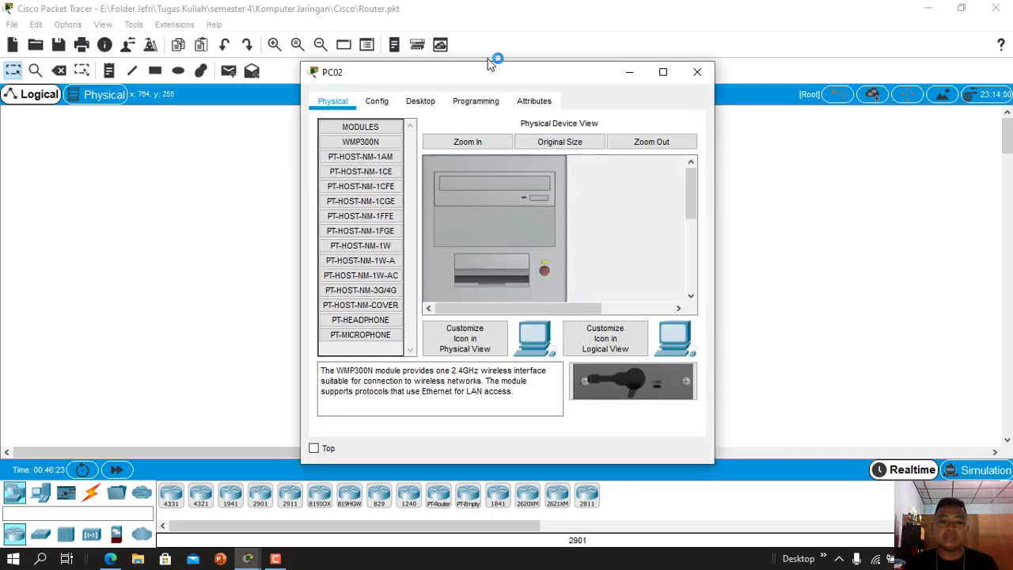
{"action": "left_click_drag", "start_coordinate": [511, 76], "coordinate": [709, 87]}
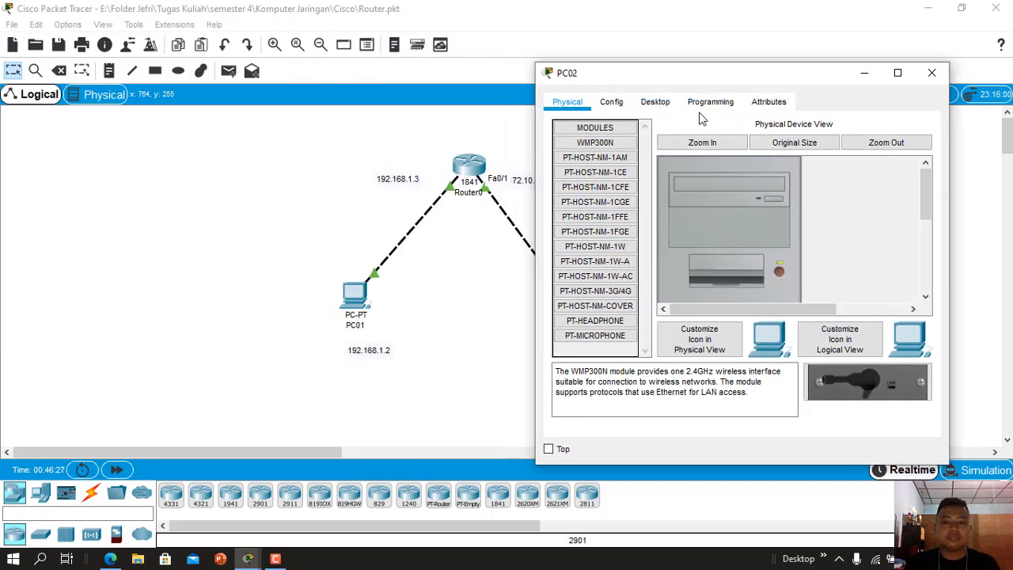
{"action": "left_click", "coordinate": [655, 102]}
{"action": "left_click", "coordinate": [617, 155]}
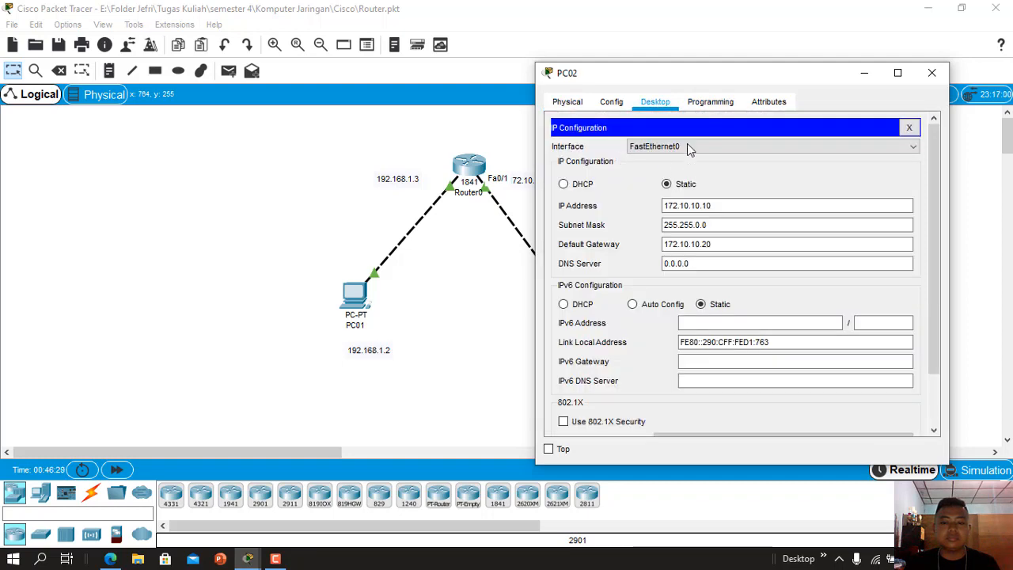
{"action": "left_click_drag", "start_coordinate": [697, 76], "coordinate": [806, 73]}
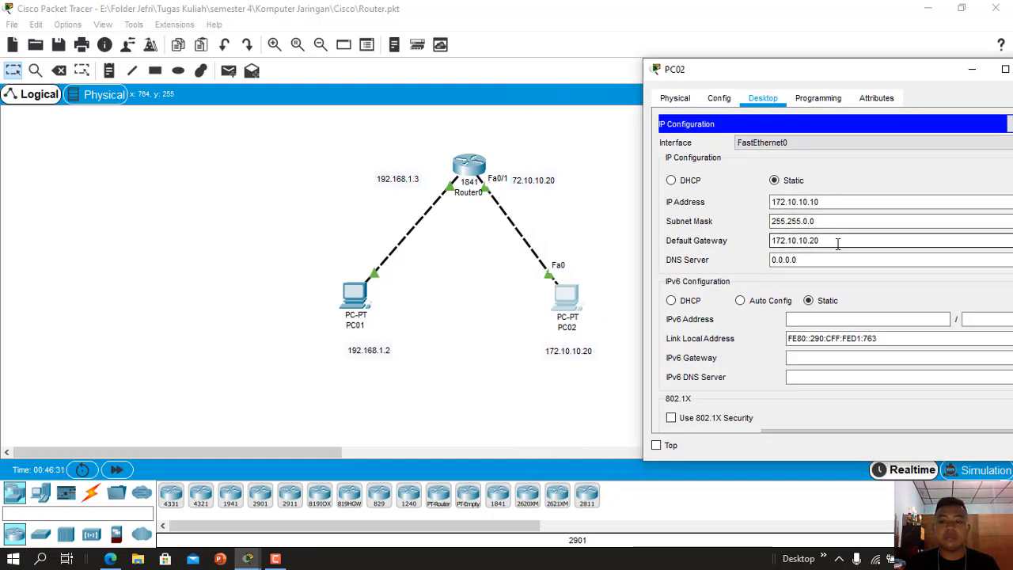
Step: Open Router0 and look through its global settings and the startup output in its command line interface
{"action": "left_click", "coordinate": [476, 172]}
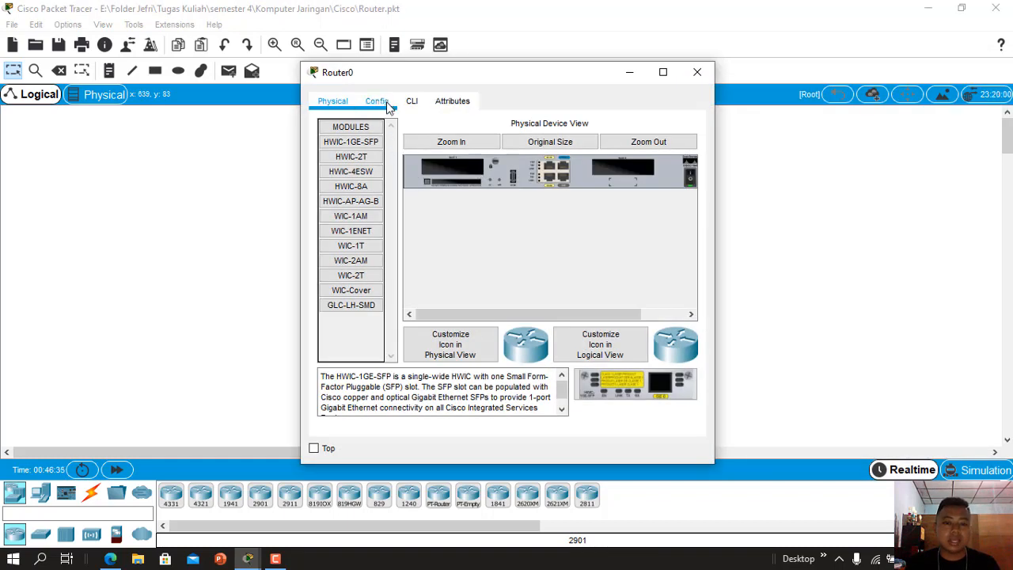
{"action": "left_click", "coordinate": [386, 105]}
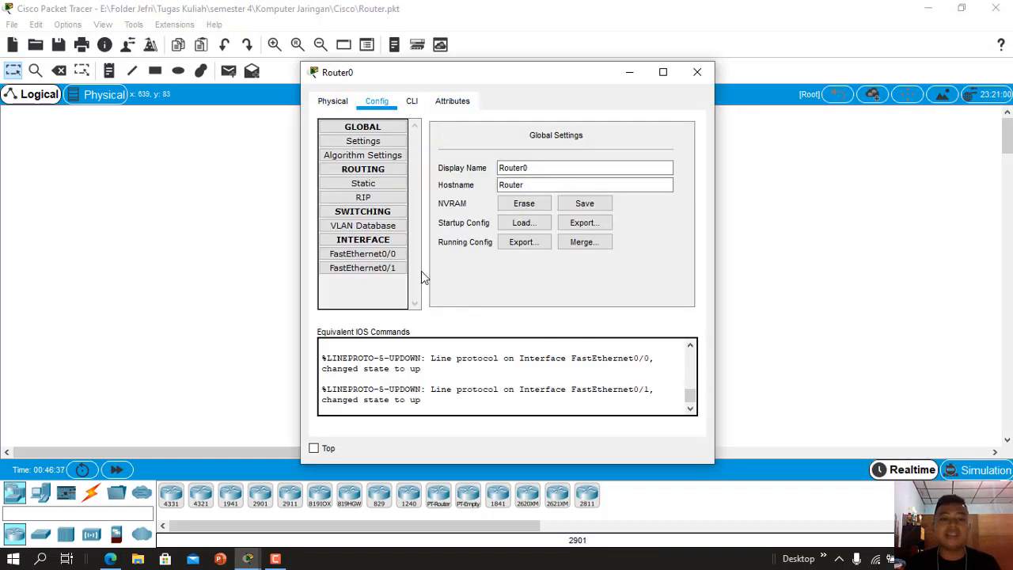
{"action": "left_click", "coordinate": [411, 103]}
{"action": "scroll", "coordinate": [489, 288], "scroll_direction": "up", "scroll_amount": 10}
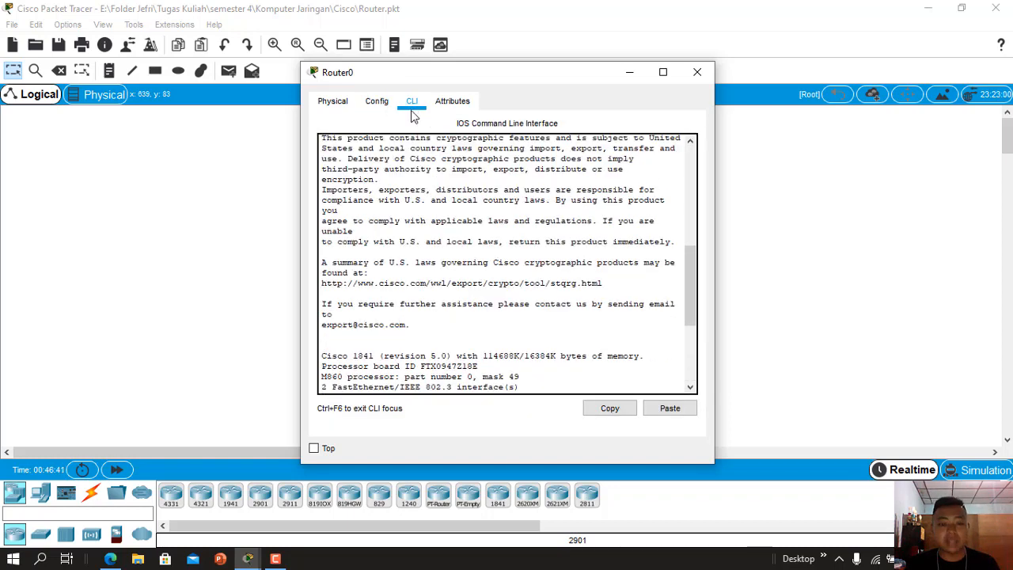
{"action": "scroll", "coordinate": [537, 324], "scroll_direction": "down", "scroll_amount": 10}
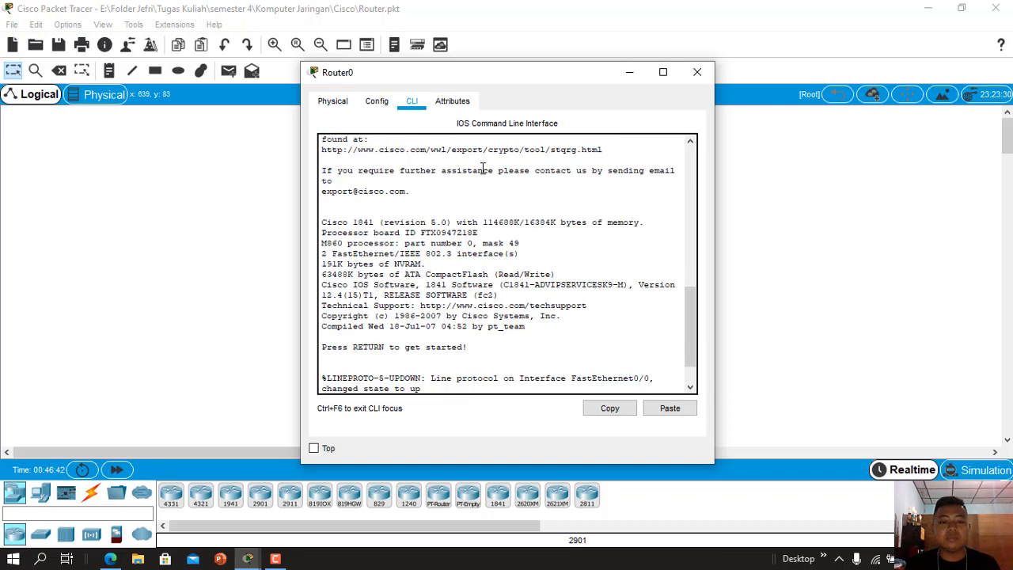
Step: Examine Router0's FastEthernet0/0 IP settings and the matching IOS commands, and move the window off PC01
{"action": "left_click", "coordinate": [375, 103]}
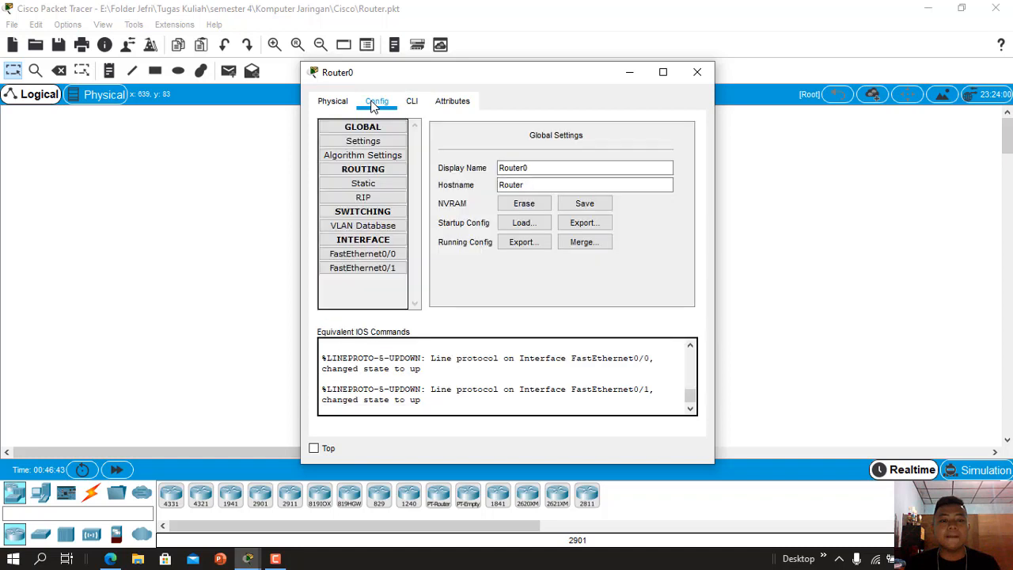
{"action": "left_click", "coordinate": [389, 254]}
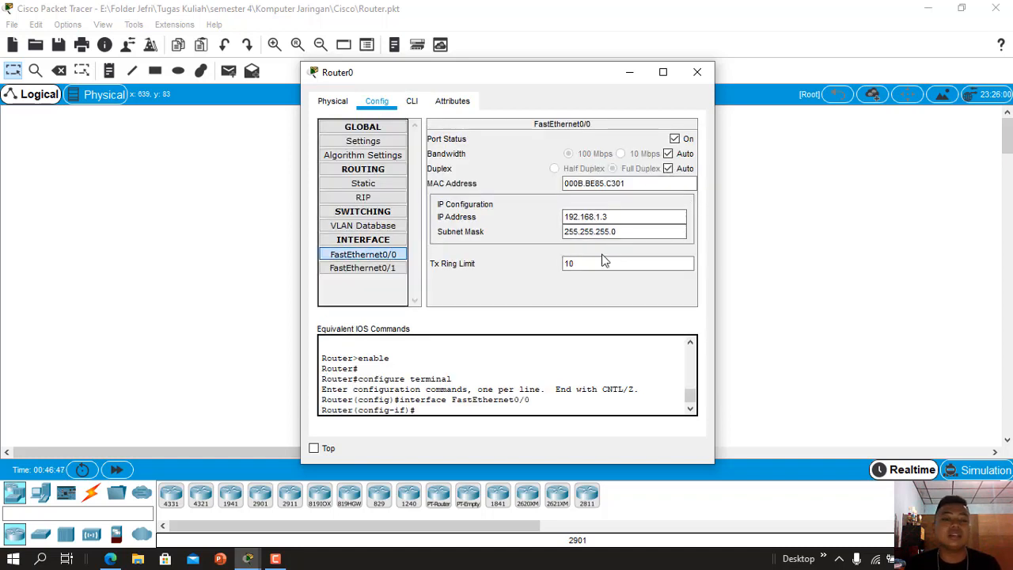
{"action": "left_click", "coordinate": [412, 102]}
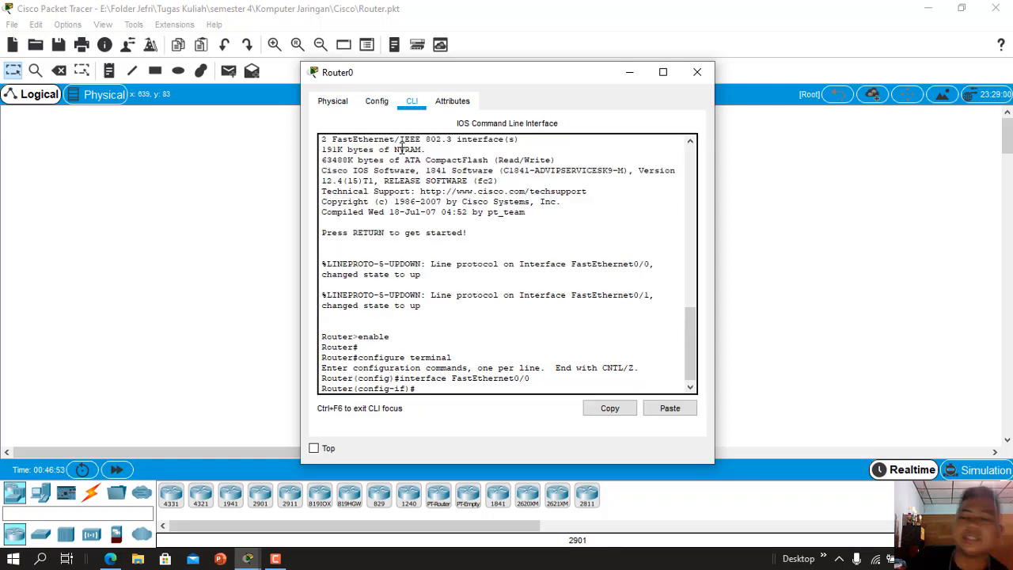
{"action": "left_click", "coordinate": [376, 100]}
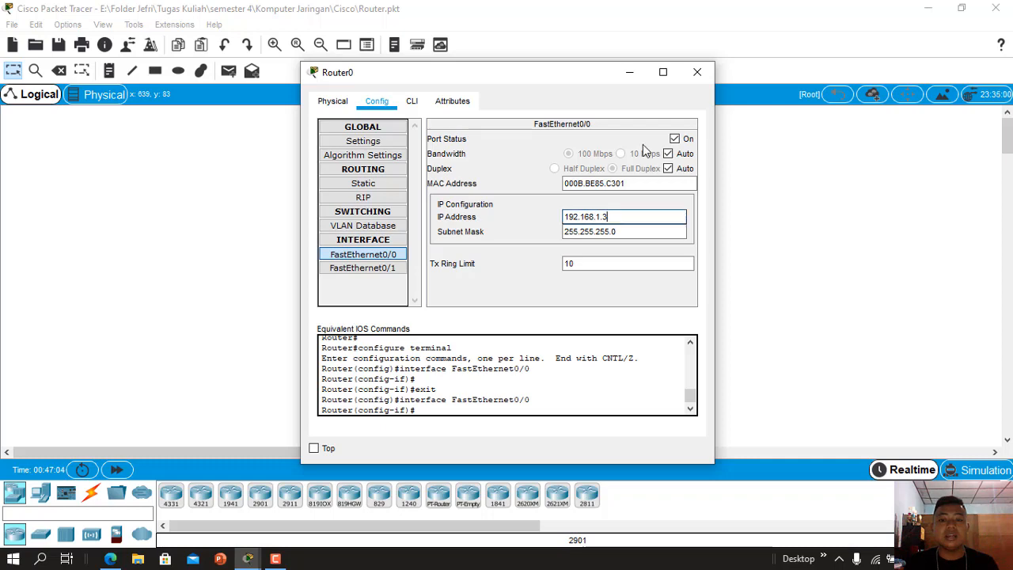
{"action": "left_click_drag", "start_coordinate": [570, 72], "coordinate": [723, 76]}
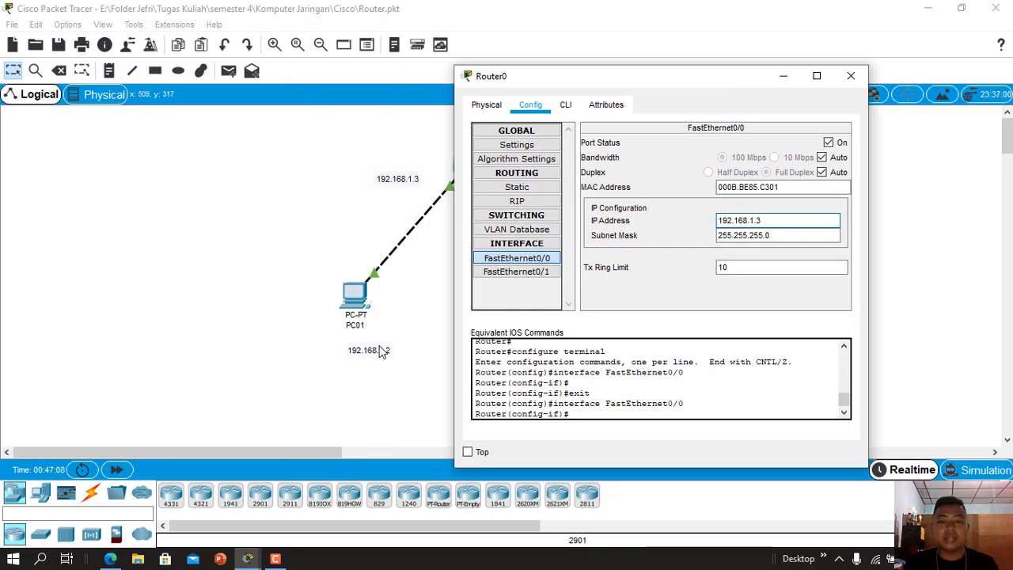
Step: Examine the IP address and subnet mask of Router0's FastEthernet0/1, keeping the window clear of the topology
{"action": "left_click", "coordinate": [522, 272]}
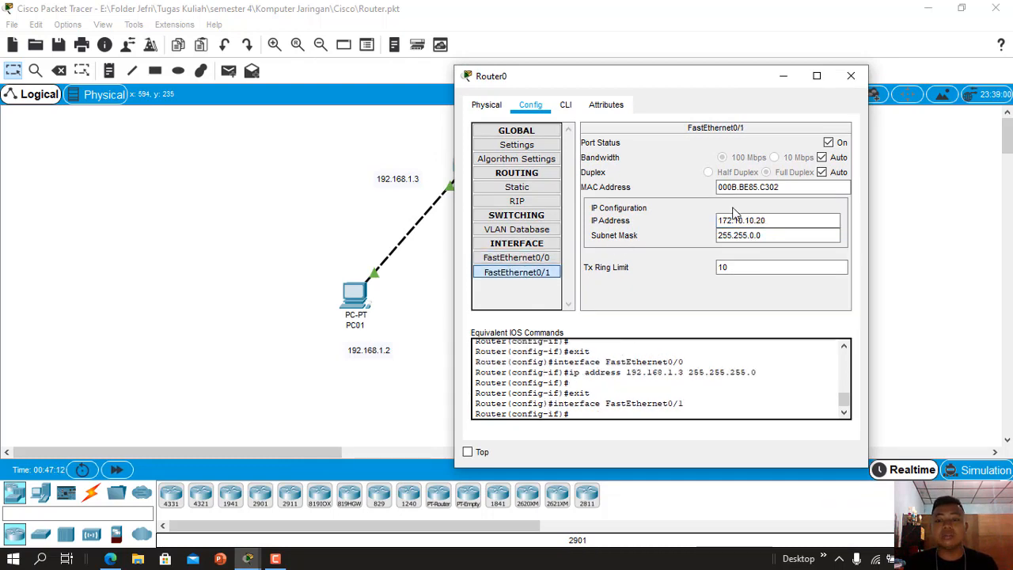
{"action": "left_click_drag", "start_coordinate": [595, 85], "coordinate": [765, 108]}
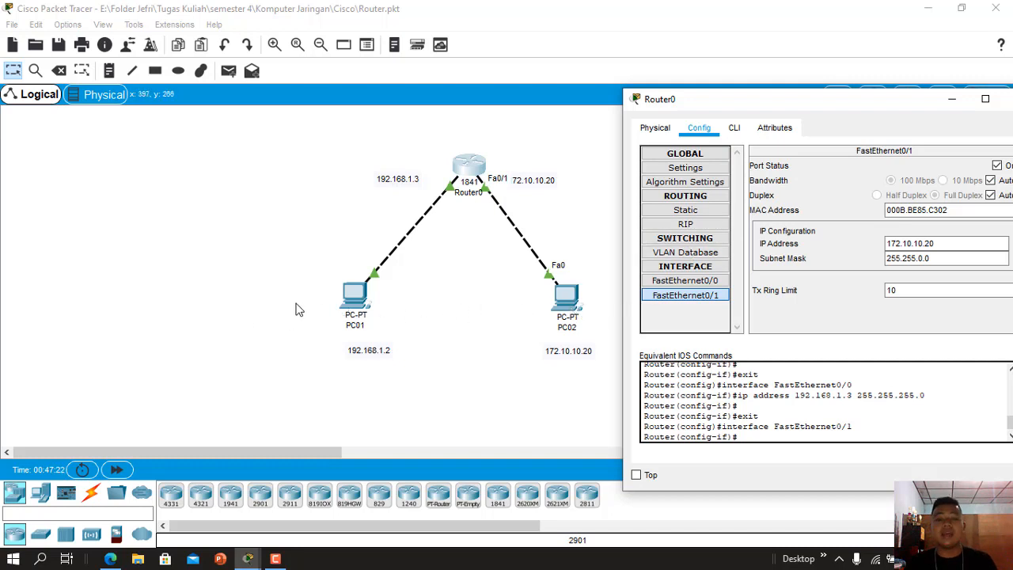
{"action": "left_click_drag", "start_coordinate": [842, 96], "coordinate": [838, 99]}
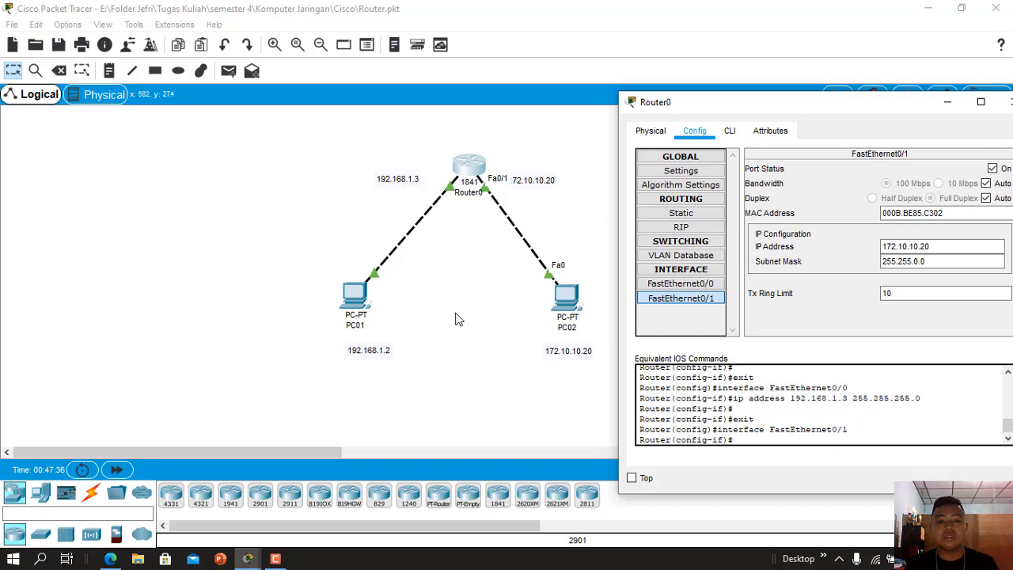
{"action": "left_click_drag", "start_coordinate": [818, 112], "coordinate": [781, 93]}
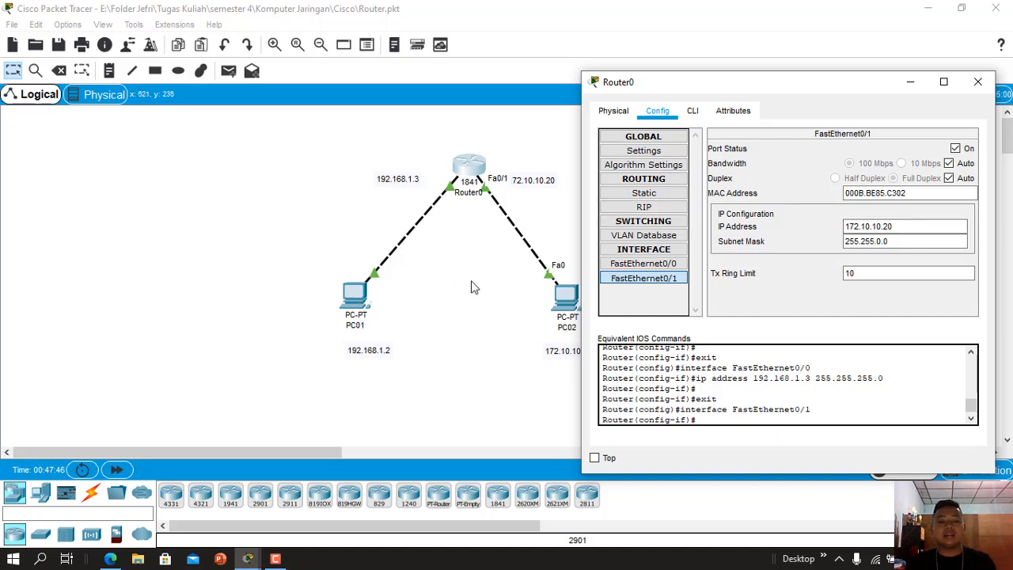
{"action": "left_click", "coordinate": [355, 296]}
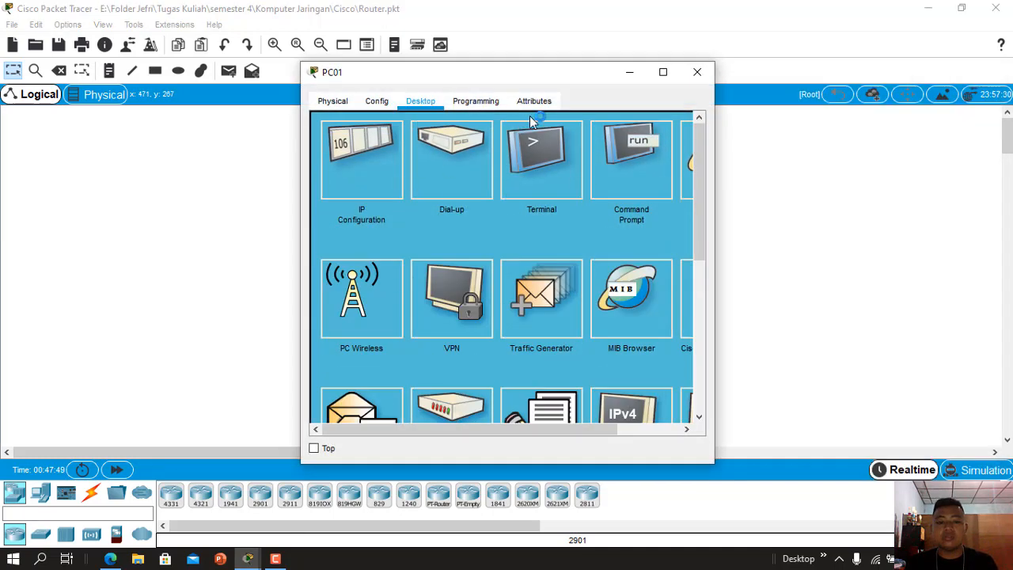
{"action": "left_click", "coordinate": [697, 72]}
Step: Compare the IP settings of Router0's FastEthernet0/0 and FastEthernet0/1 interfaces, and close the router window
{"action": "left_click", "coordinate": [472, 169]}
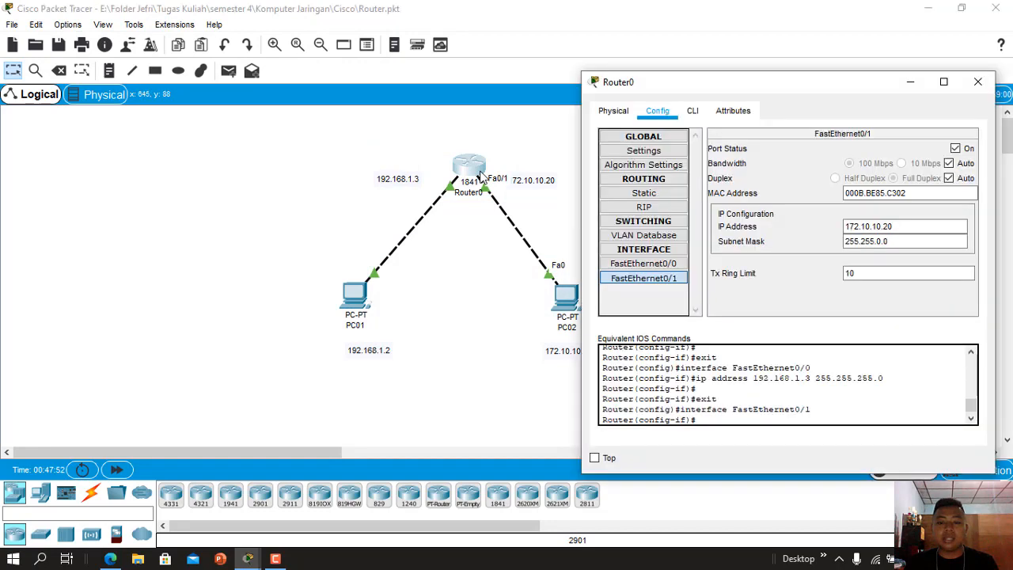
{"action": "left_click", "coordinate": [645, 268]}
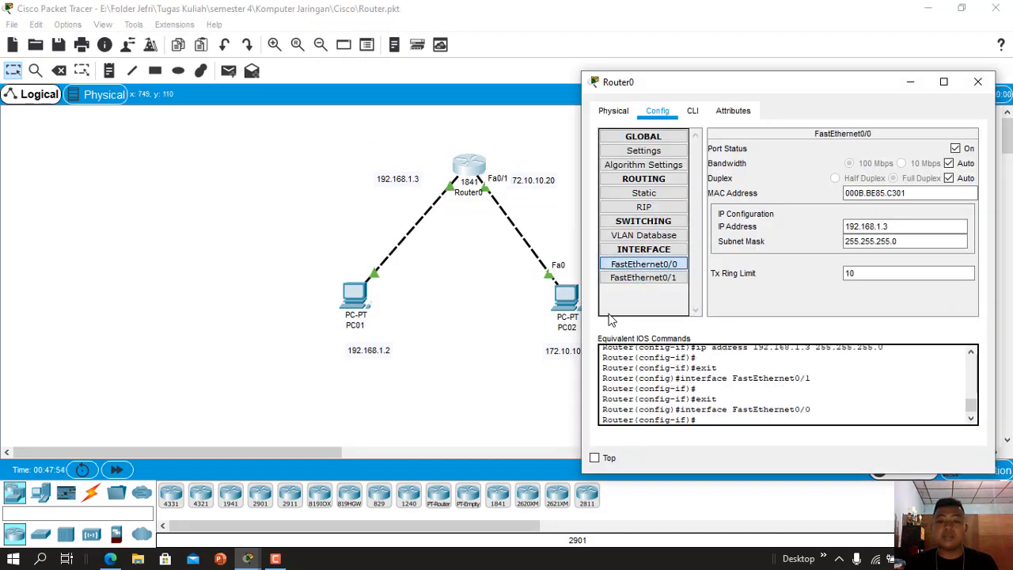
{"action": "left_click", "coordinate": [652, 278]}
{"action": "left_click", "coordinate": [652, 265]}
{"action": "left_click", "coordinate": [655, 278]}
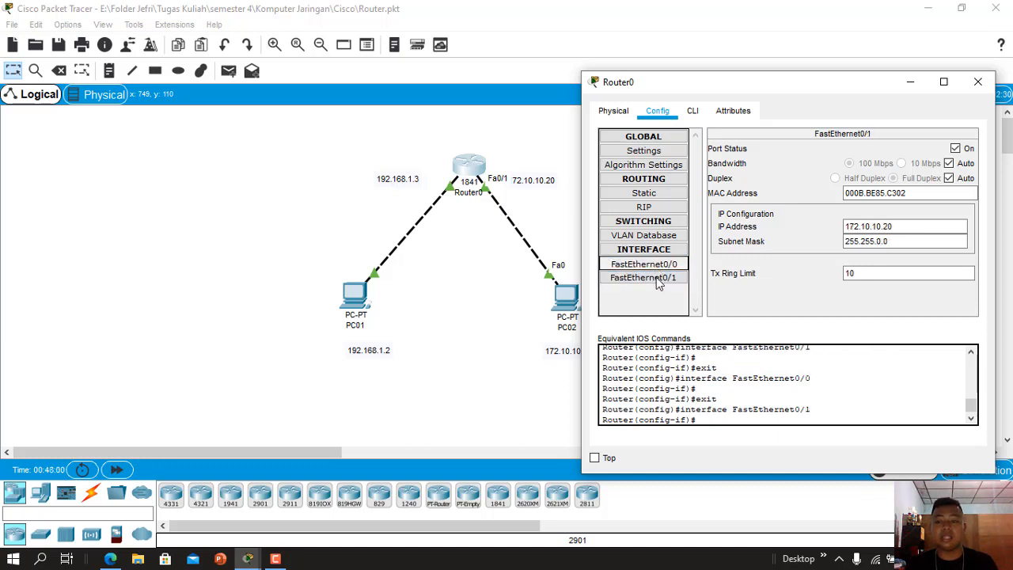
{"action": "left_click", "coordinate": [657, 265]}
{"action": "left_click", "coordinate": [656, 277]}
{"action": "left_click", "coordinate": [657, 264]}
{"action": "left_click", "coordinate": [657, 278]}
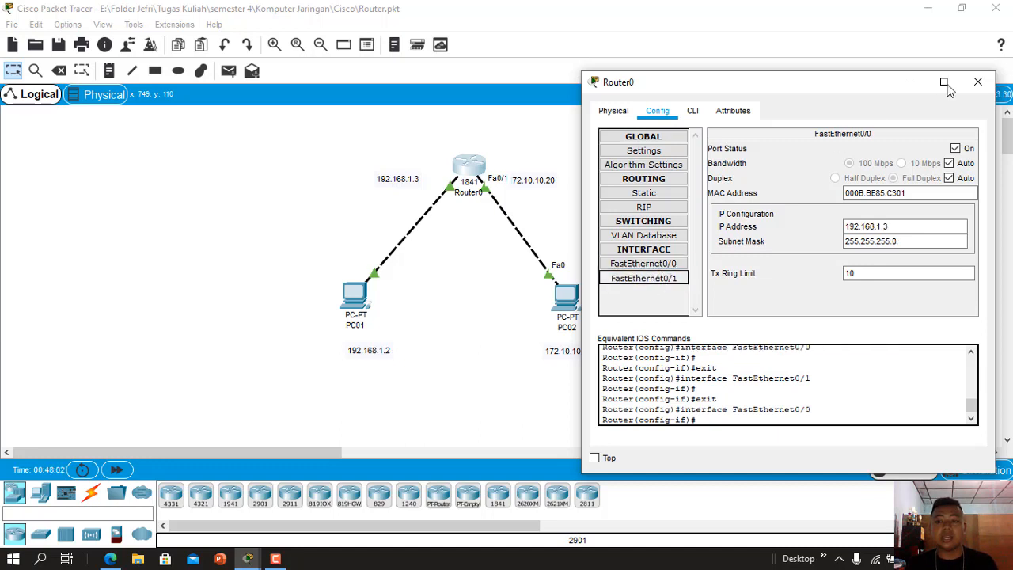
{"action": "left_click", "coordinate": [977, 84]}
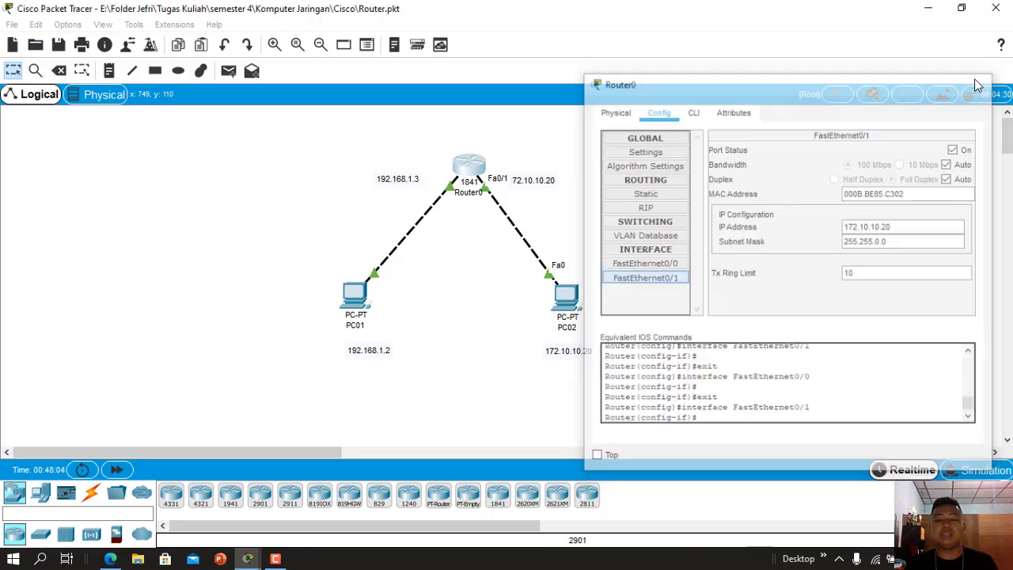
Step: Open PC01 and examine its IP address, subnet mask and default gateway, dismissing the wireless interface error on the way
{"action": "left_click", "coordinate": [358, 296]}
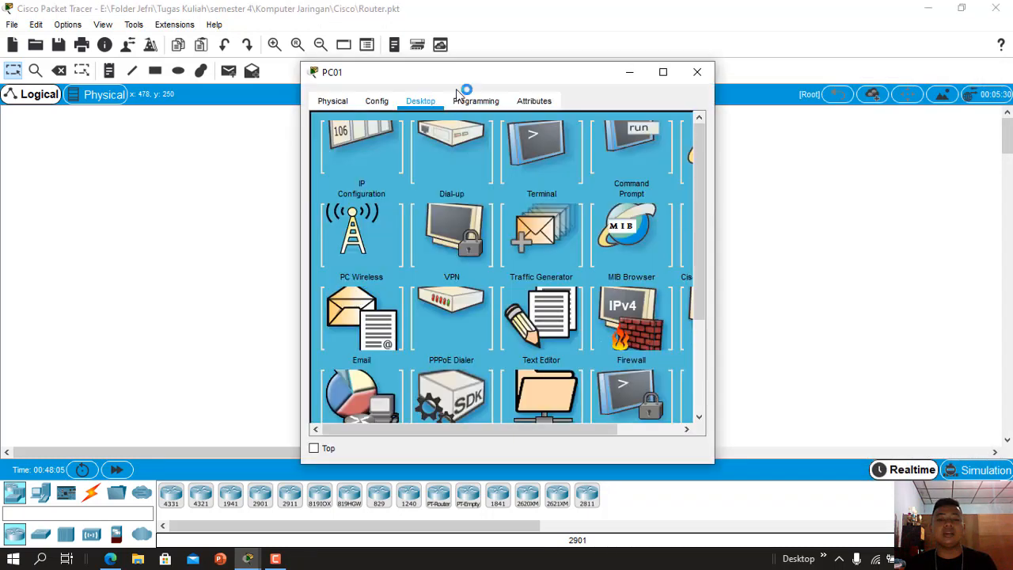
{"action": "left_click", "coordinate": [360, 298]}
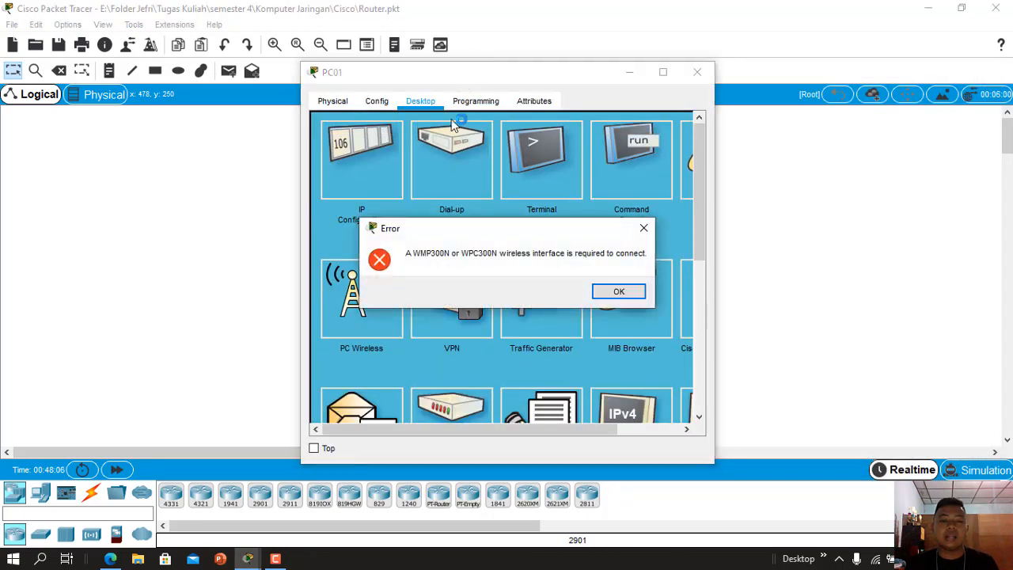
{"action": "left_click", "coordinate": [643, 231]}
{"action": "left_click", "coordinate": [396, 176]}
{"action": "left_click_drag", "start_coordinate": [557, 73], "coordinate": [342, 112]}
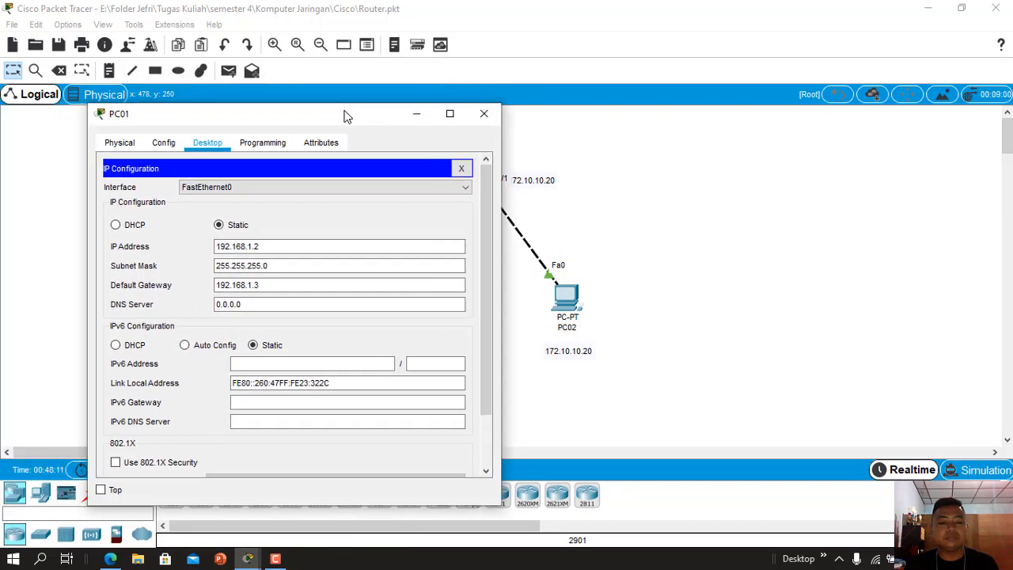
{"action": "left_click", "coordinate": [459, 168]}
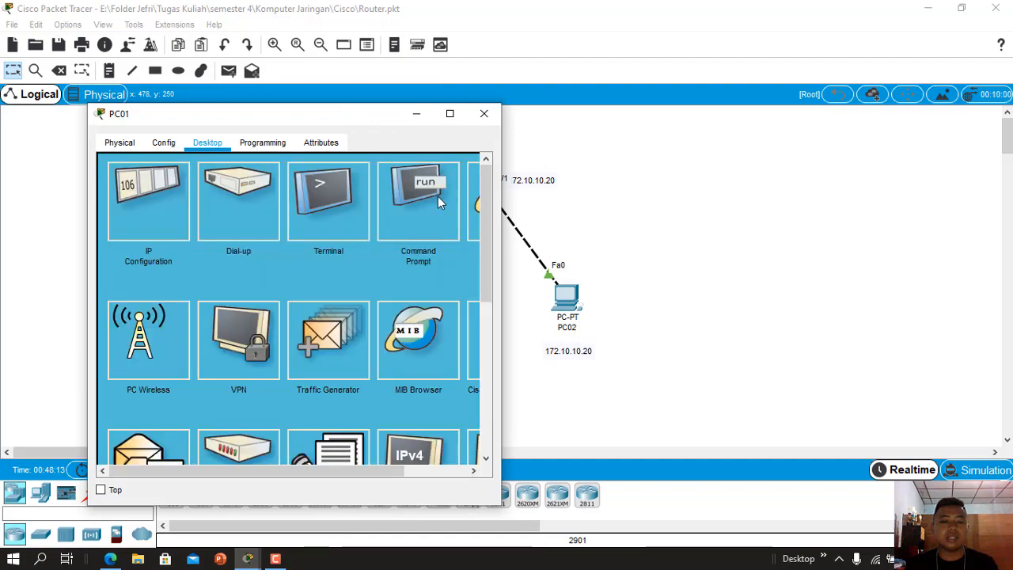
Step: Ping 172.10.10.20 from PC01's command prompt with the window clear of the topology, and close PC01
{"action": "left_click", "coordinate": [438, 196]}
{"action": "left_click_drag", "start_coordinate": [365, 111], "coordinate": [921, 83]}
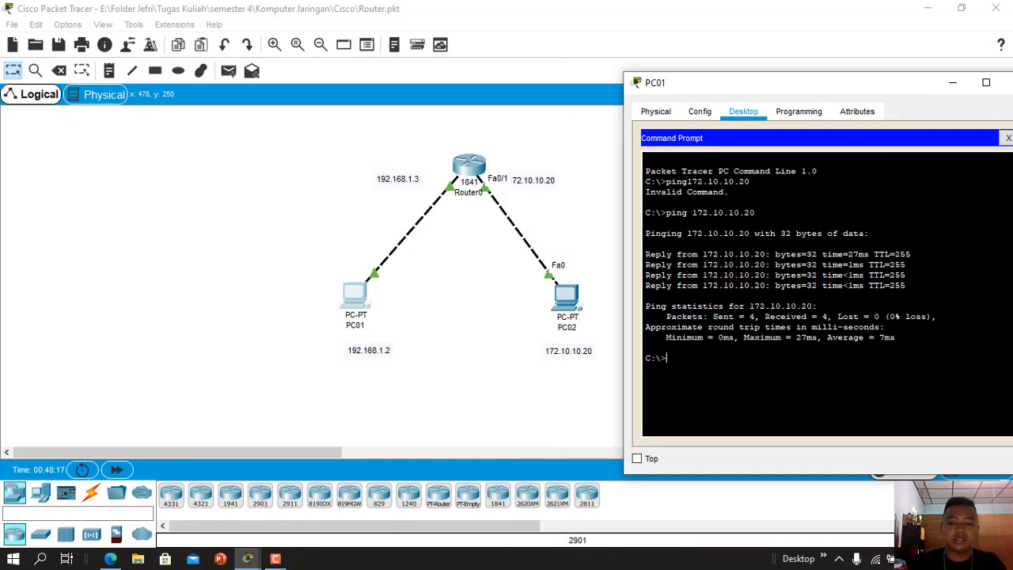
{"action": "type", "text": "ping 1"}
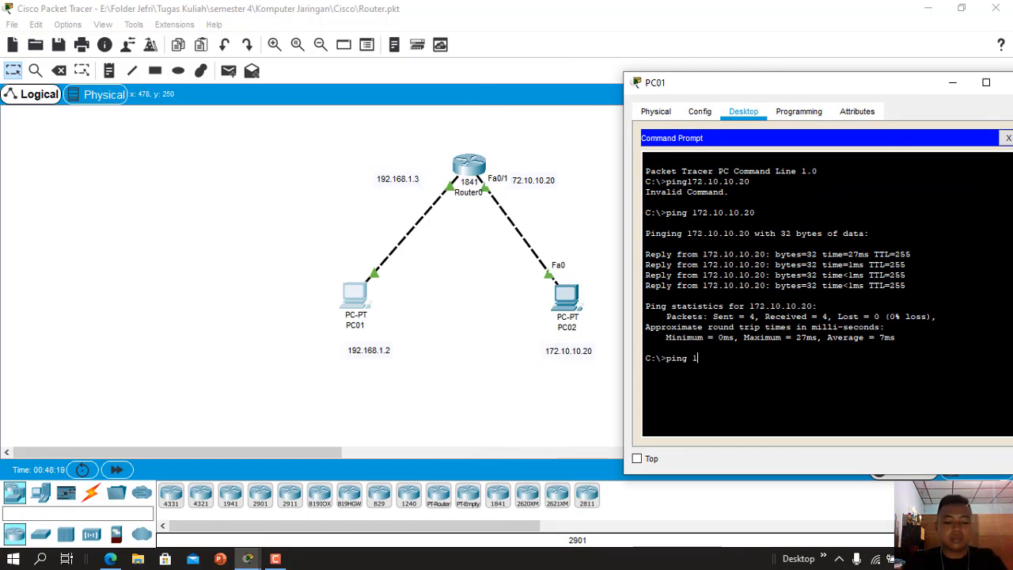
{"action": "type", "text": "72.10."}
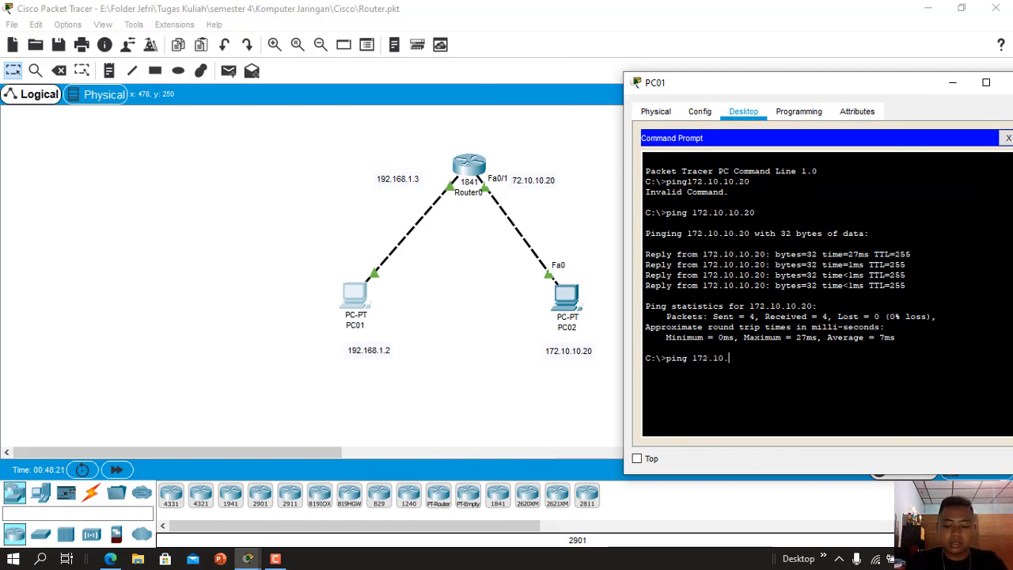
{"action": "type", "text": "10.20"}
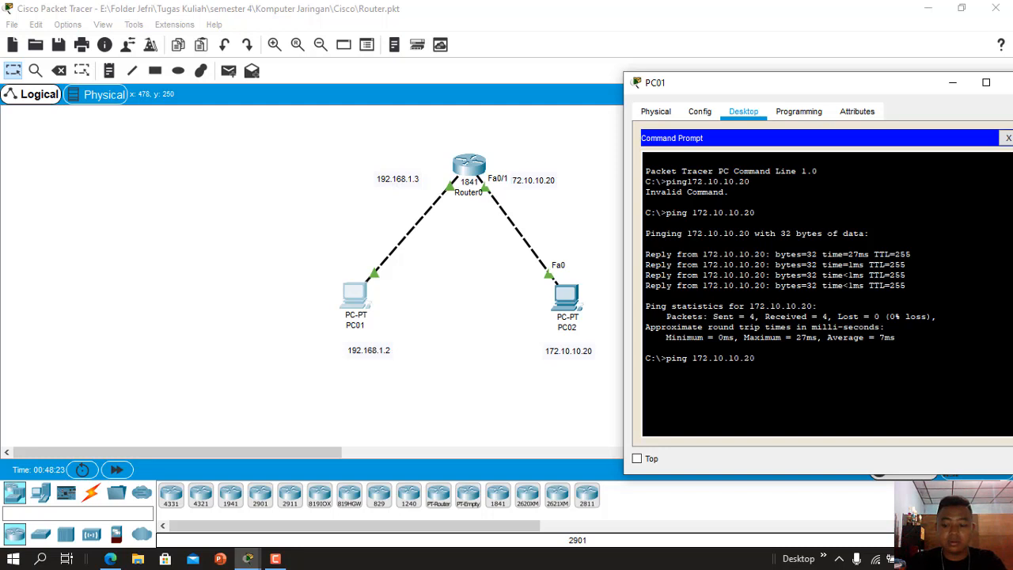
{"action": "key", "text": "Return"}
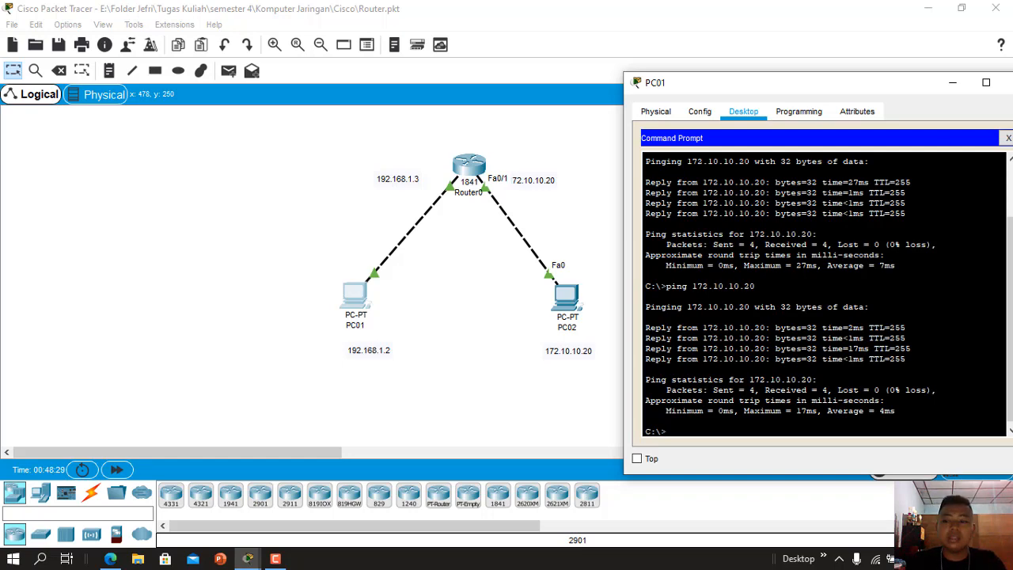
{"action": "left_click_drag", "start_coordinate": [942, 82], "coordinate": [848, 81]}
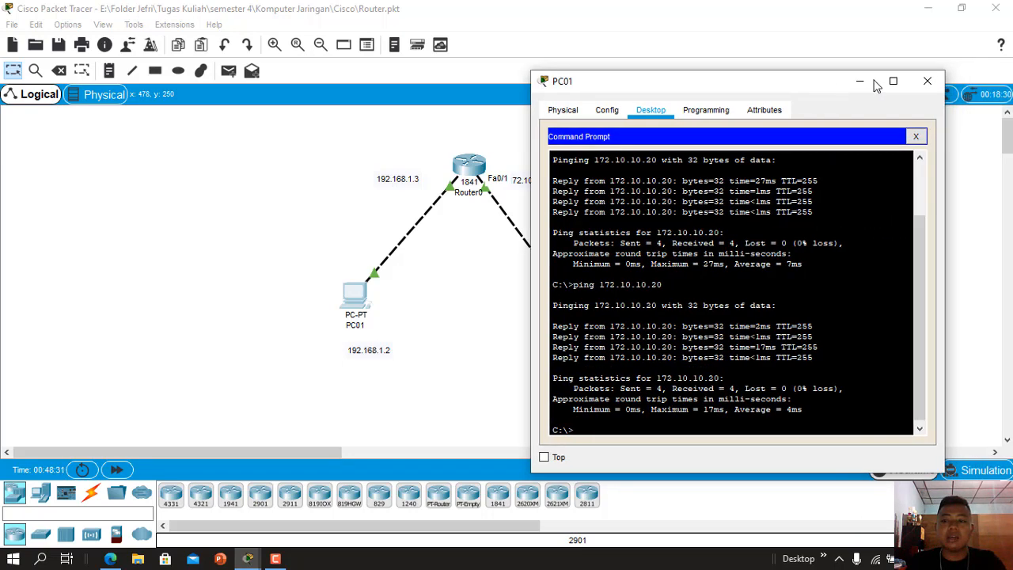
{"action": "left_click", "coordinate": [921, 83]}
Step: Open PC02 and examine its IP address, subnet mask and default gateway
{"action": "left_click", "coordinate": [572, 315]}
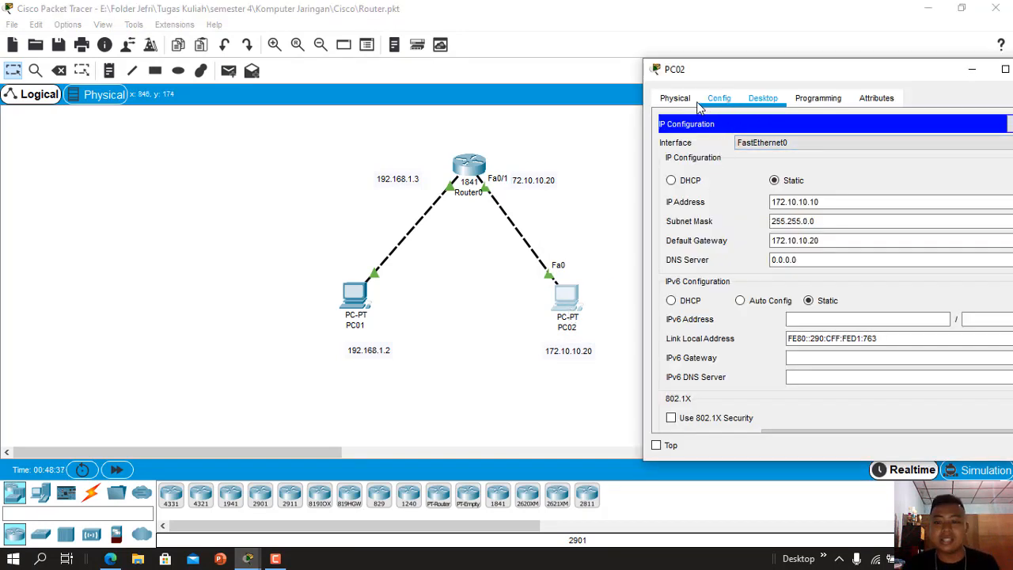
{"action": "left_click_drag", "start_coordinate": [826, 63], "coordinate": [679, 82]}
{"action": "left_click", "coordinate": [942, 127]}
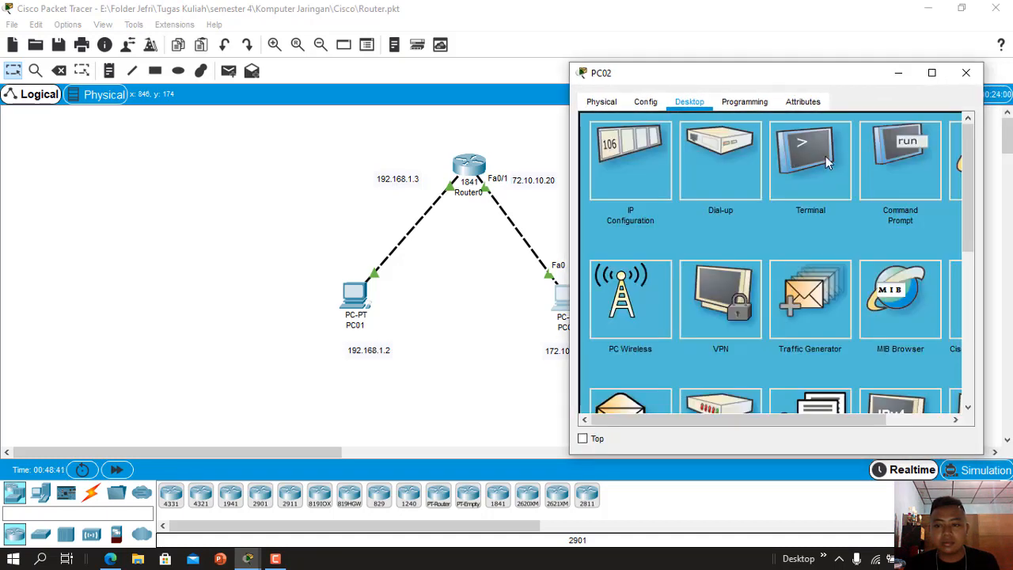
Step: Ping PC01 at 192.168.1.2 from PC02's command prompt, and close PC02
{"action": "left_click", "coordinate": [899, 158]}
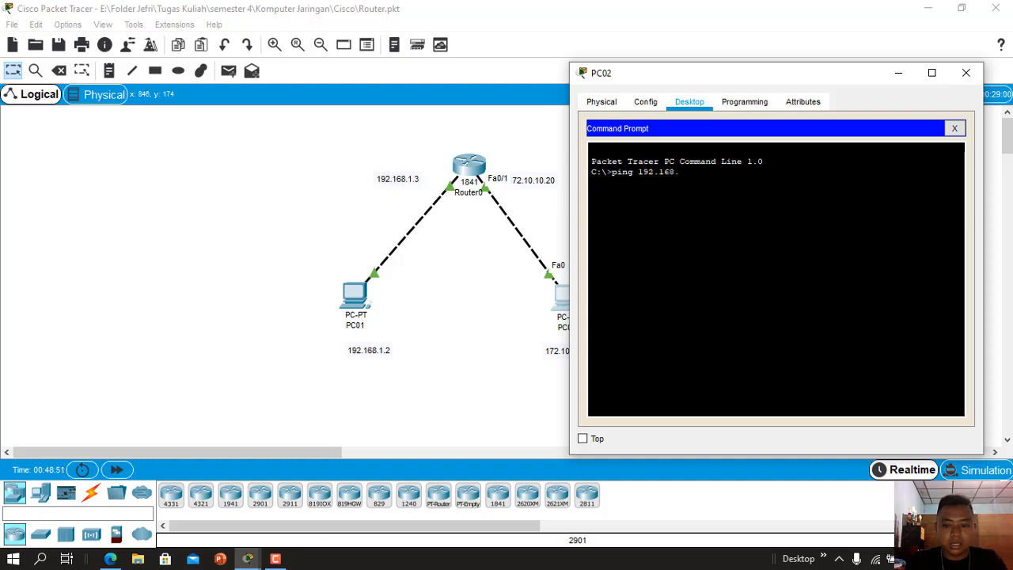
{"action": "type", "text": "2"}
{"action": "key", "text": "Return"}
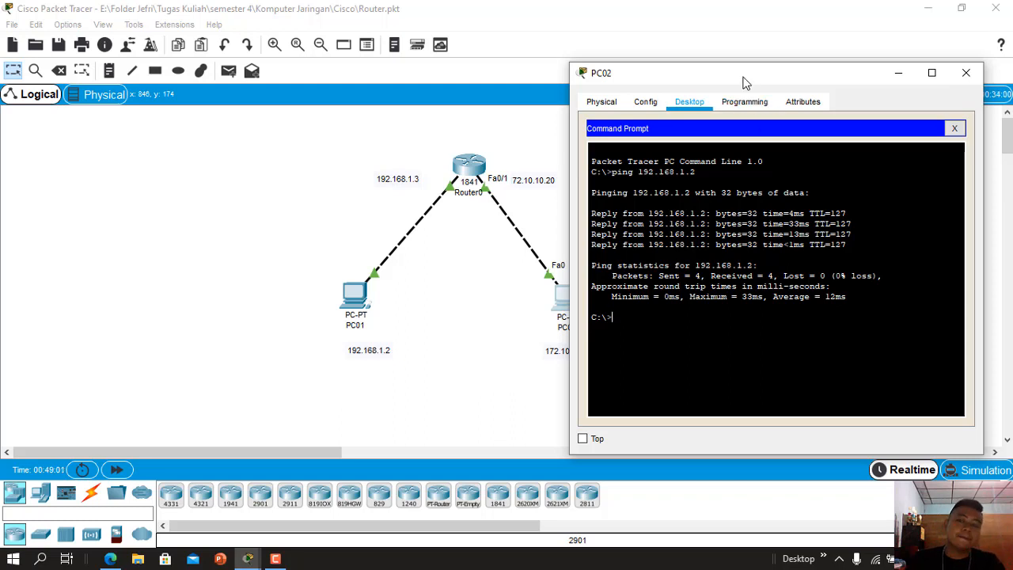
{"action": "left_click", "coordinate": [966, 73]}
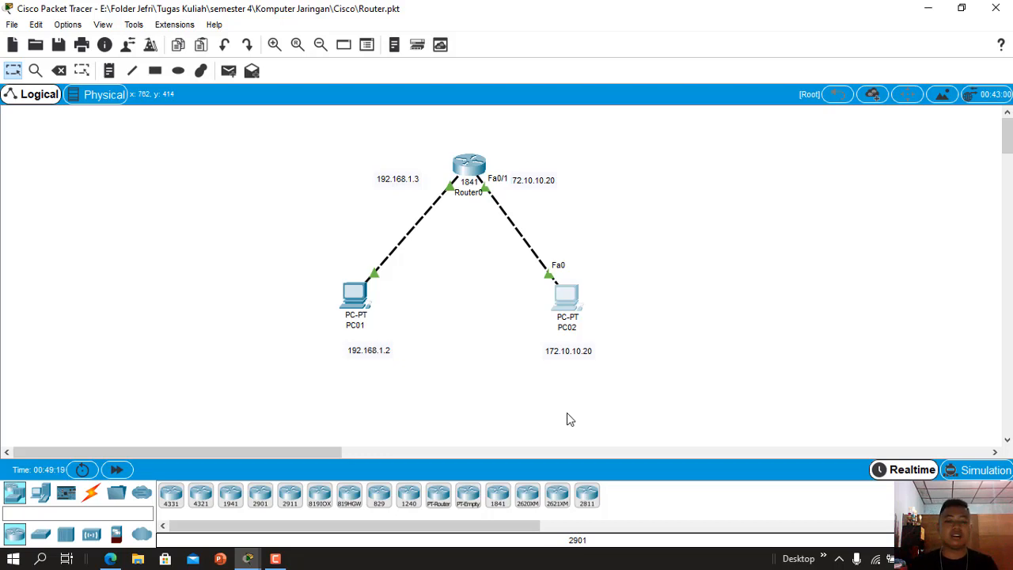
Step: Minimize all the open Packet Tracer project windows and close the leftover PC0 device window
{"action": "left_click", "coordinate": [927, 10]}
{"action": "left_click", "coordinate": [929, 11]}
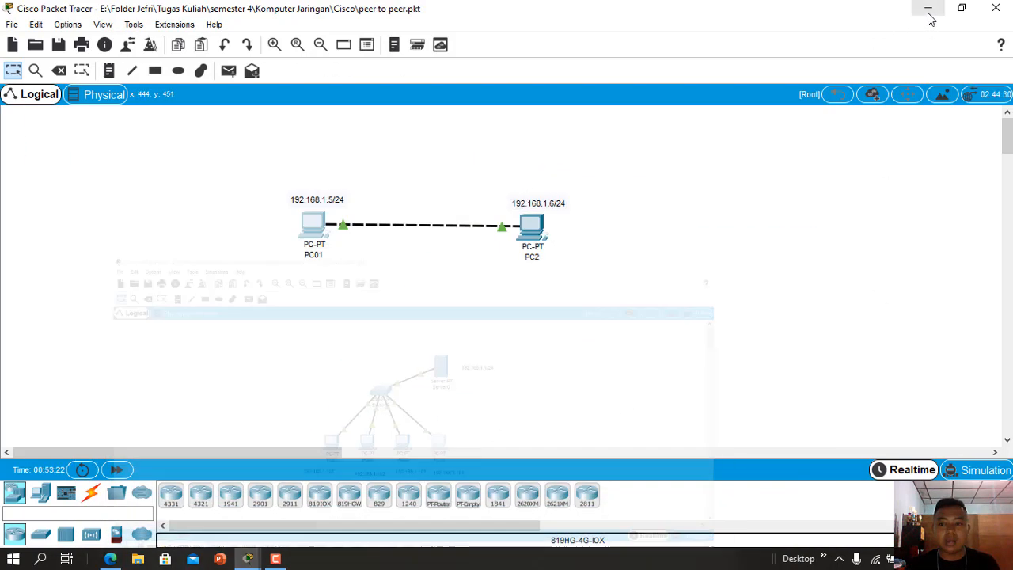
{"action": "left_click", "coordinate": [928, 11]}
{"action": "left_click", "coordinate": [926, 12]}
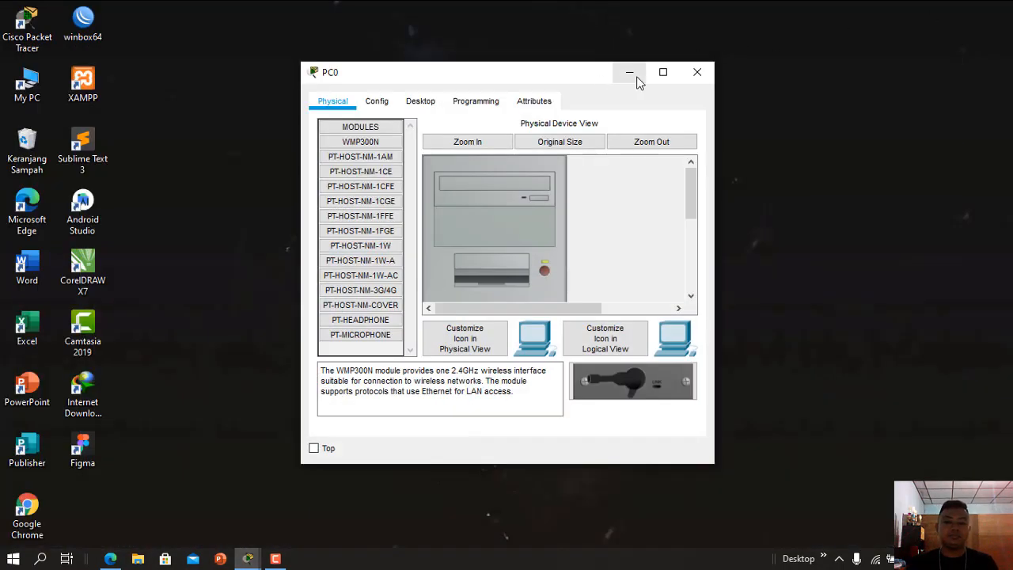
{"action": "left_click", "coordinate": [700, 76]}
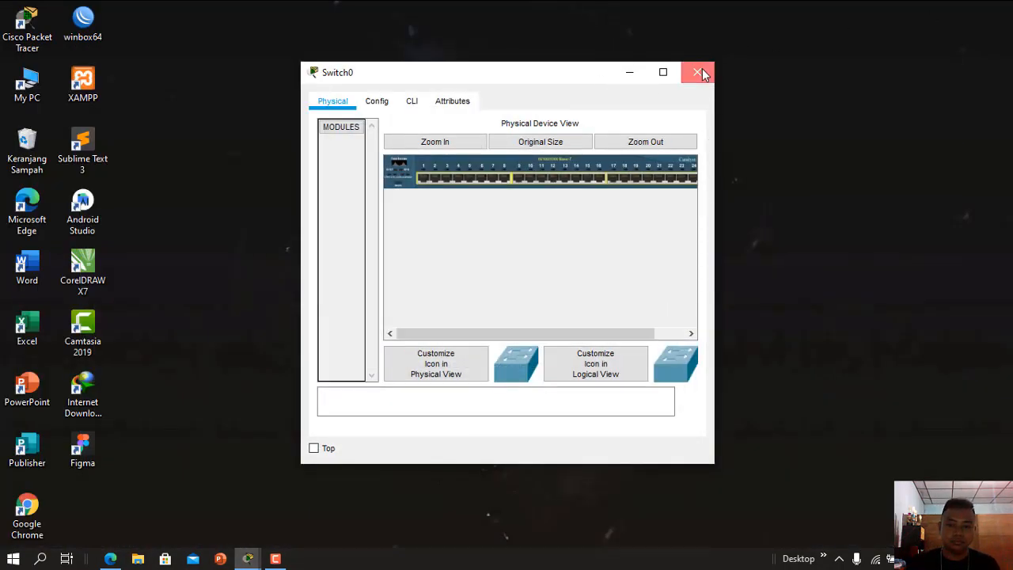